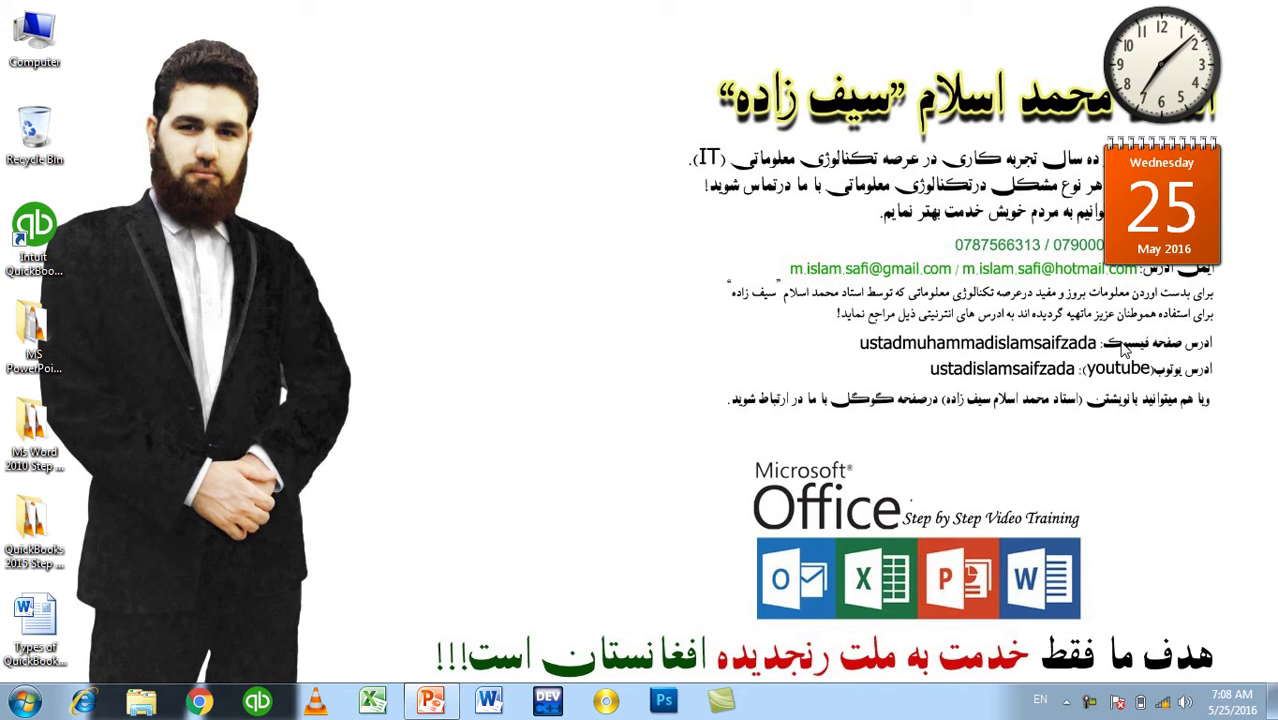
Launch PowerPoint with a blank presentation and open the Options dialog on its General page.
click(433, 702)
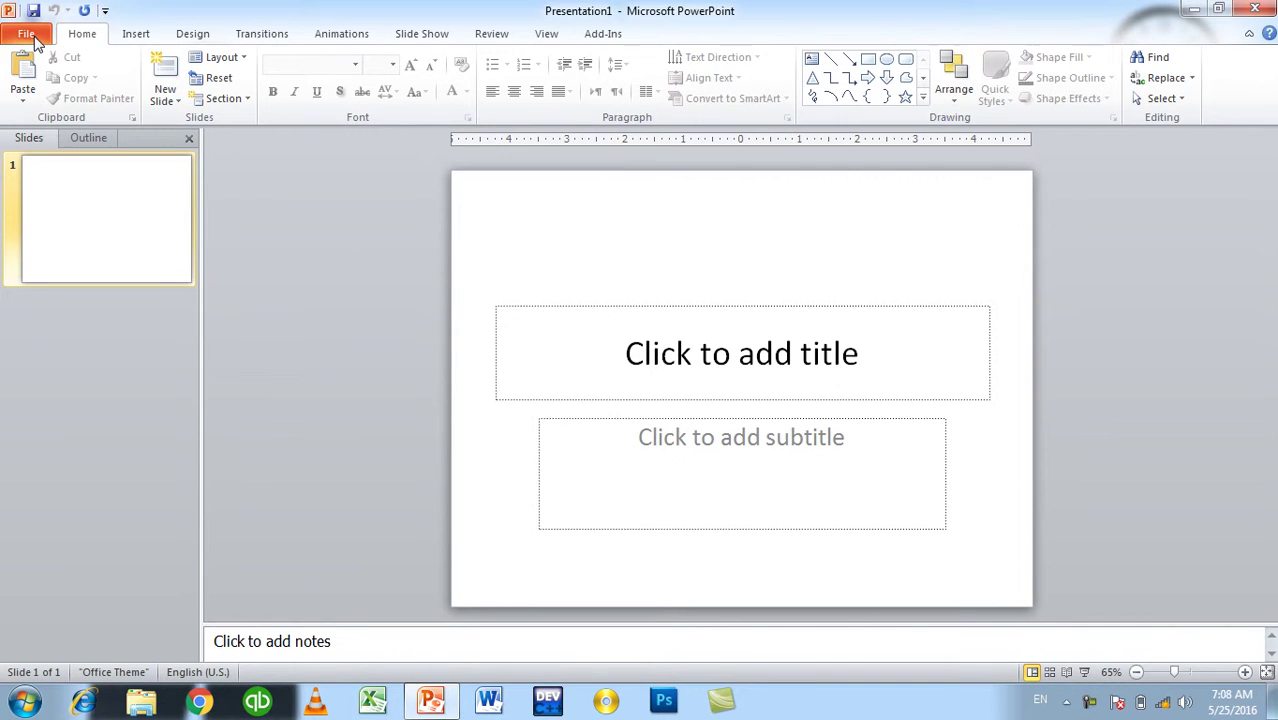
click(34, 37)
click(28, 383)
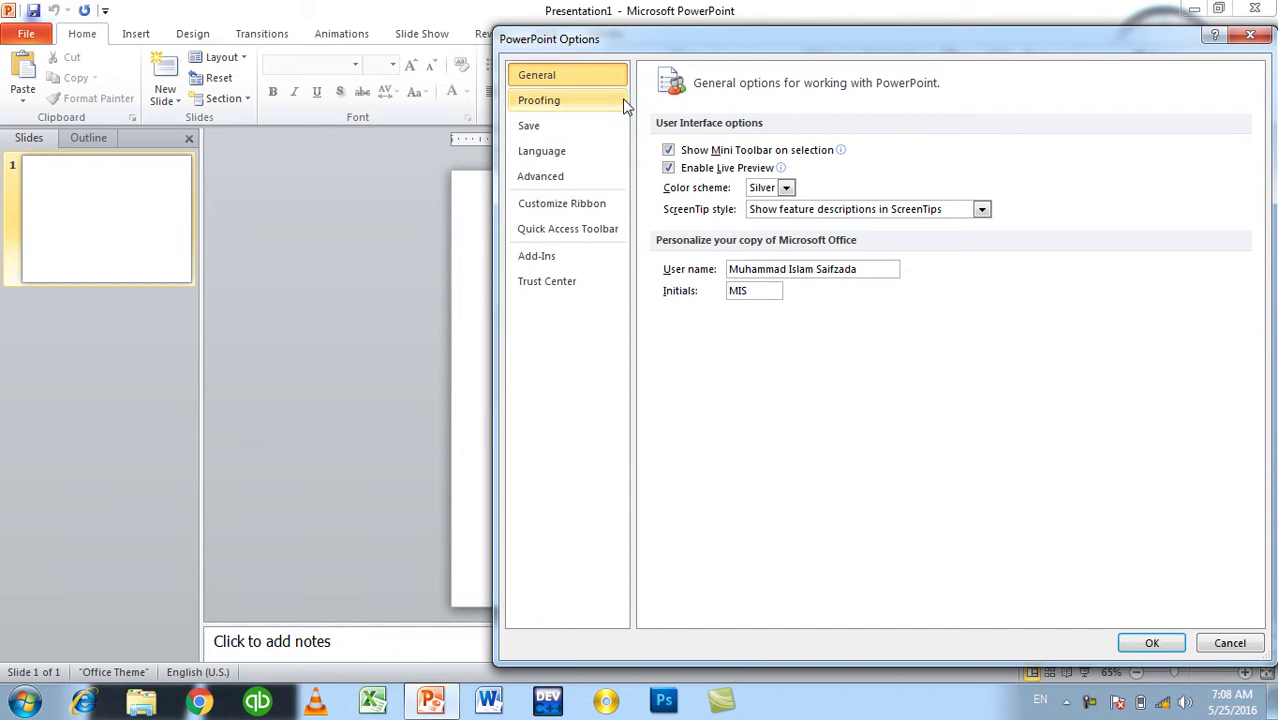
drag(650, 49, 367, 242)
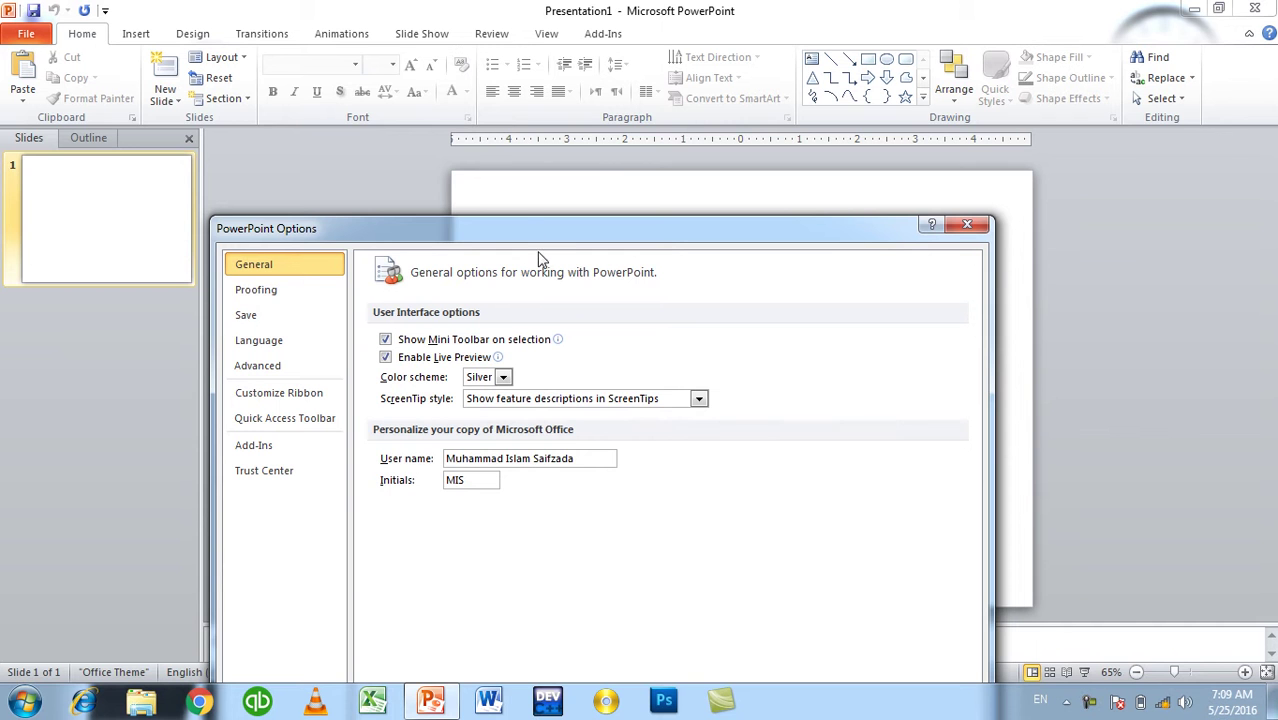
drag(543, 228, 616, 18)
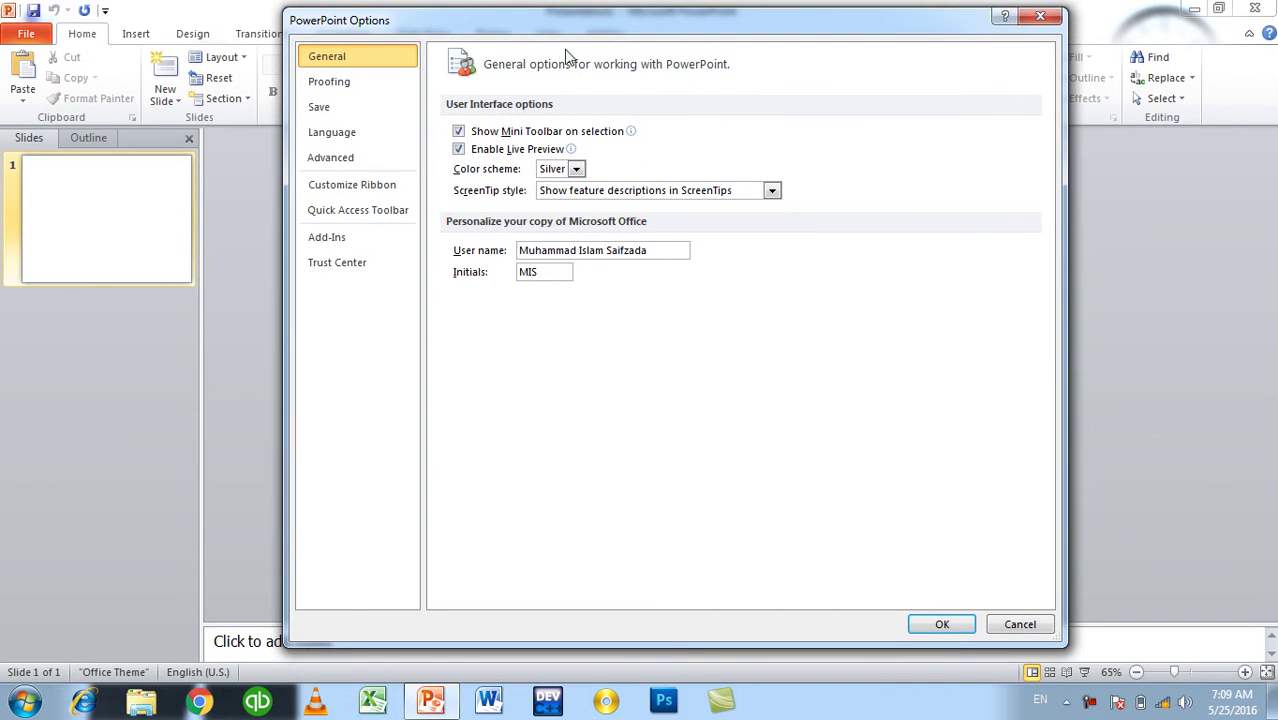
Switch Options to the Customize Ribbon page and select Bring Forward in the commands list.
click(375, 188)
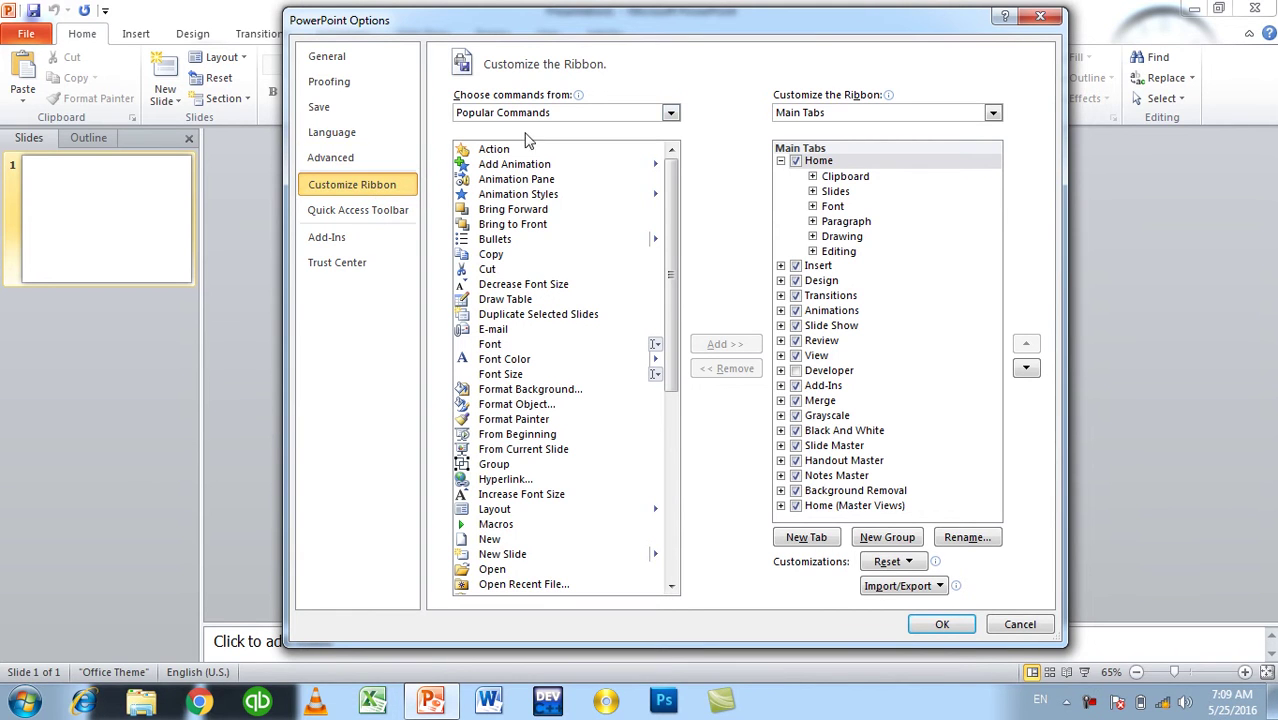
drag(531, 30, 518, 122)
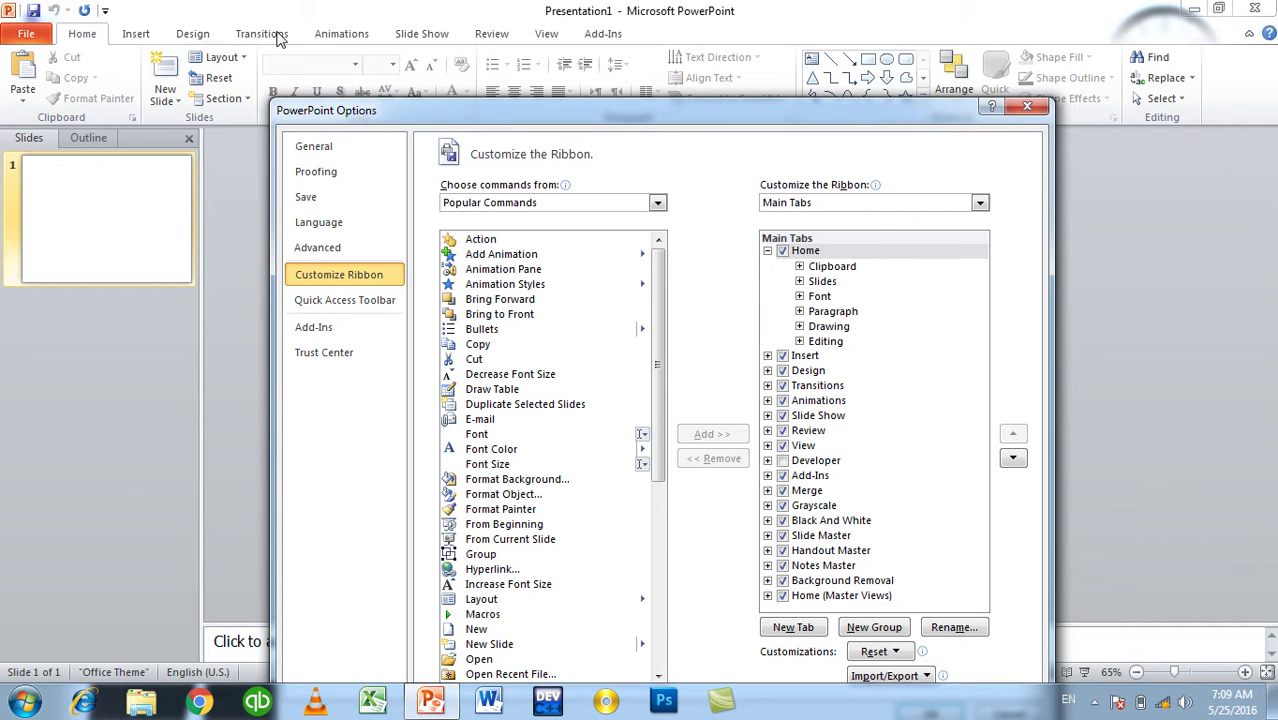
mouse_move(459, 122)
mouse_down()
mouse_move(480, 38)
mouse_move(447, 22)
mouse_up()
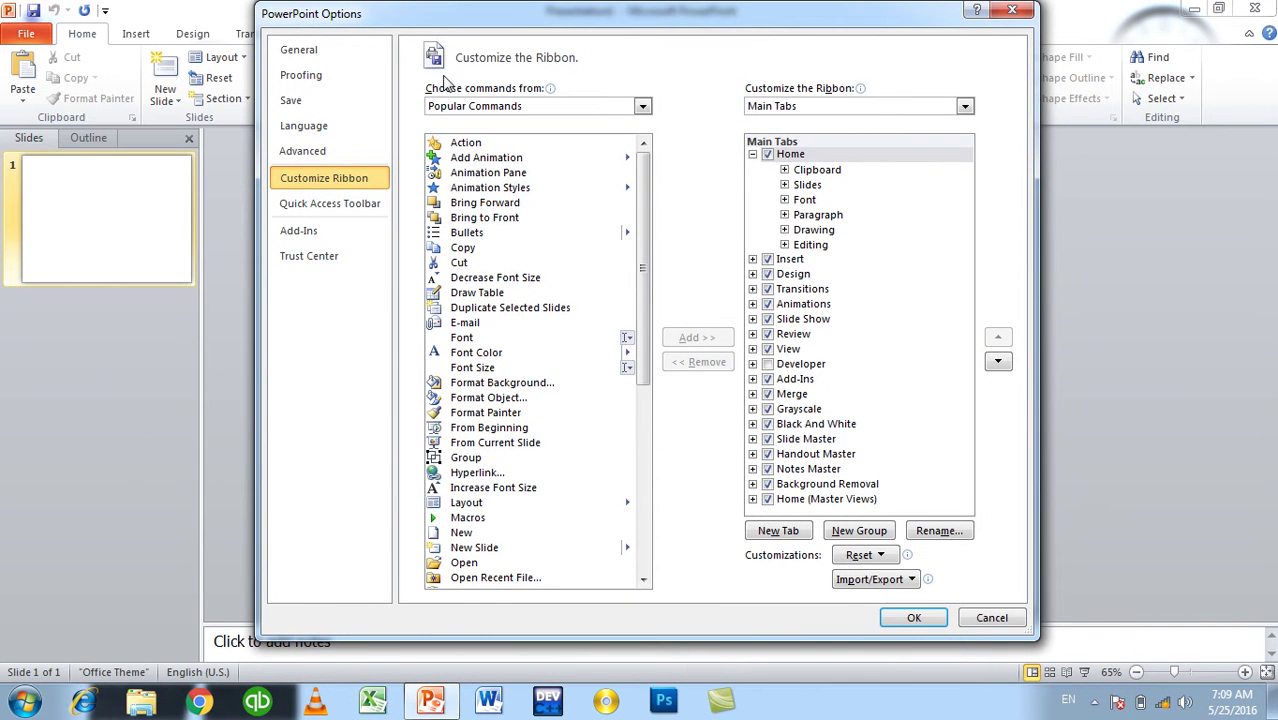
mouse_move(643, 227)
mouse_down()
mouse_move(626, 449)
mouse_move(631, 176)
mouse_up()
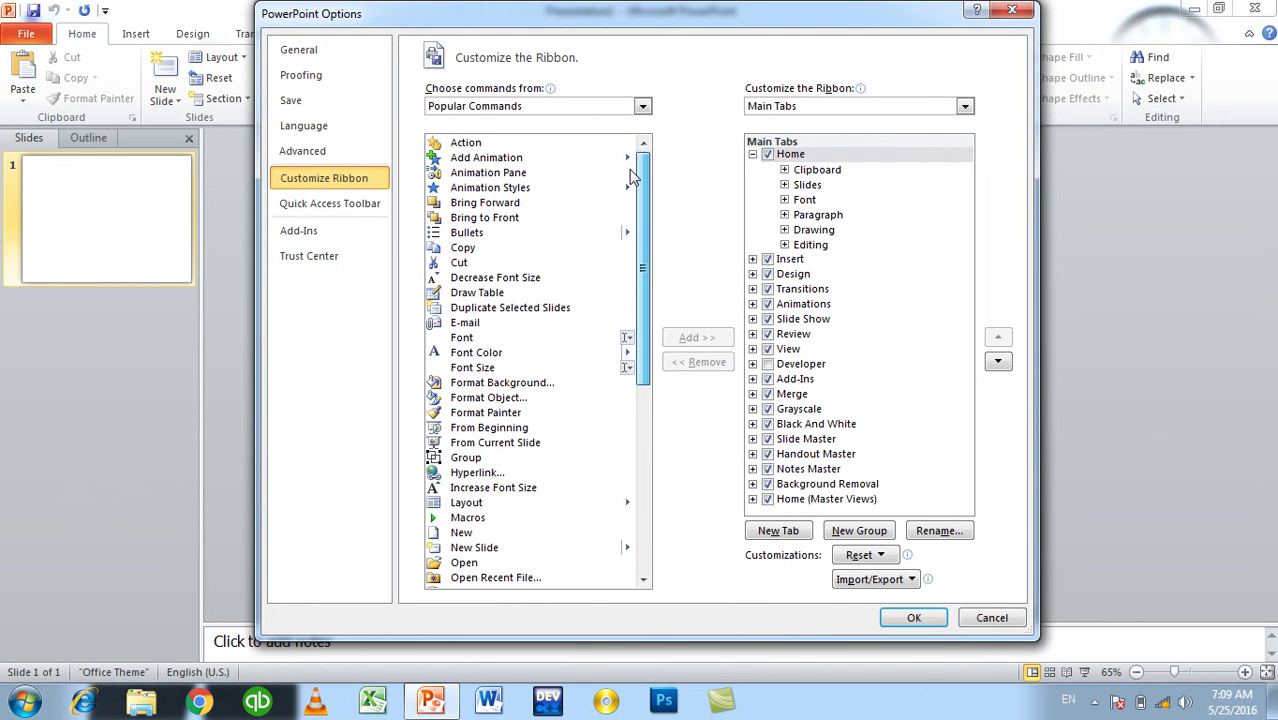
click(518, 203)
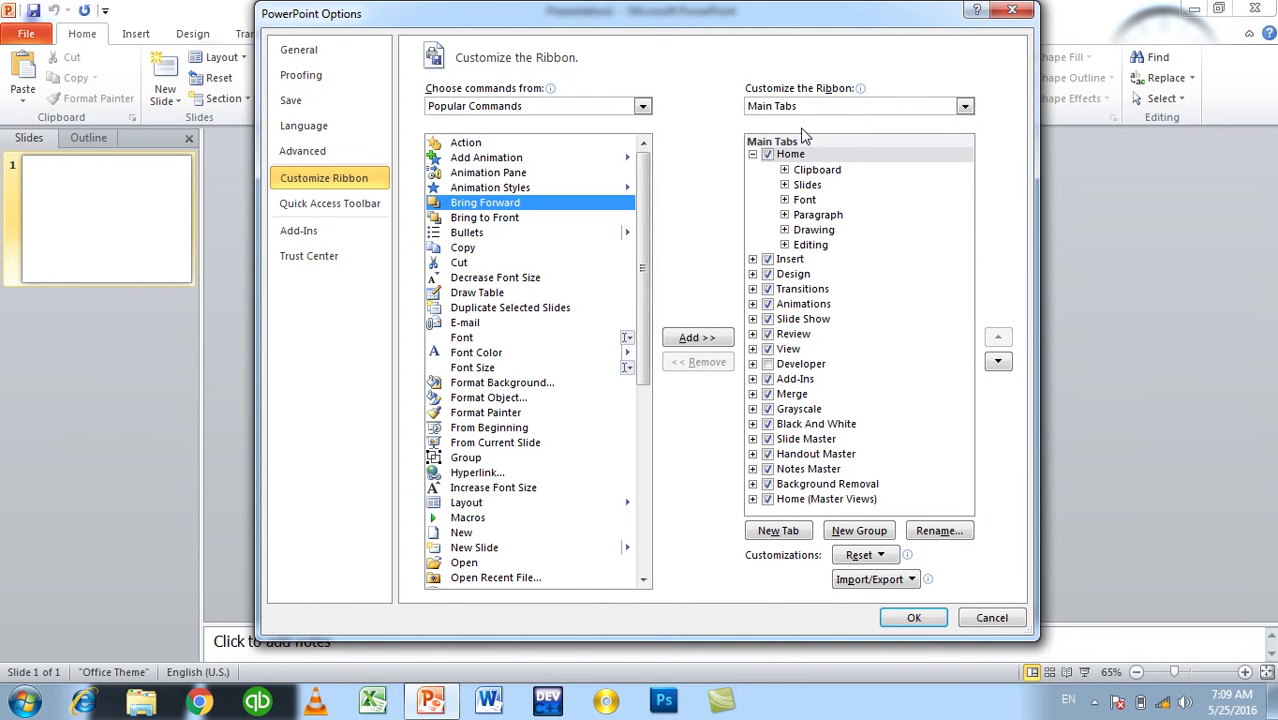
List All Tabs, including tool tabs, and scroll through the ribbon tab list.
click(808, 106)
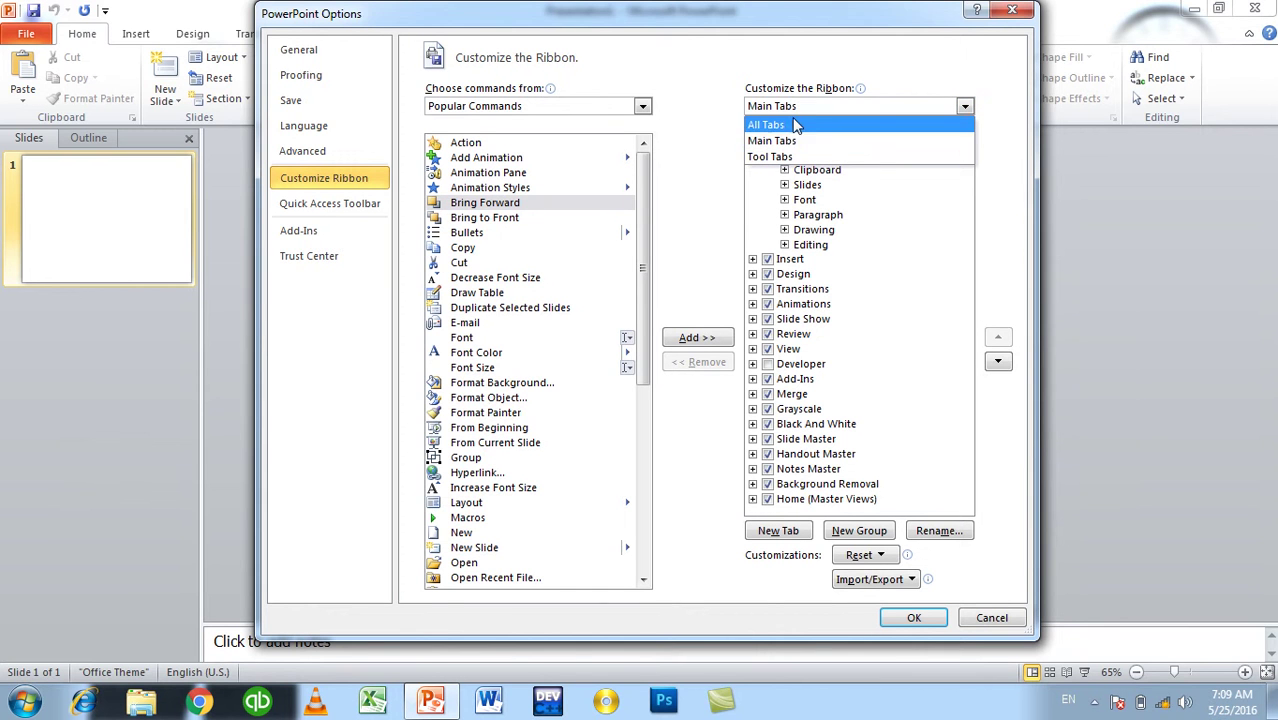
click(788, 126)
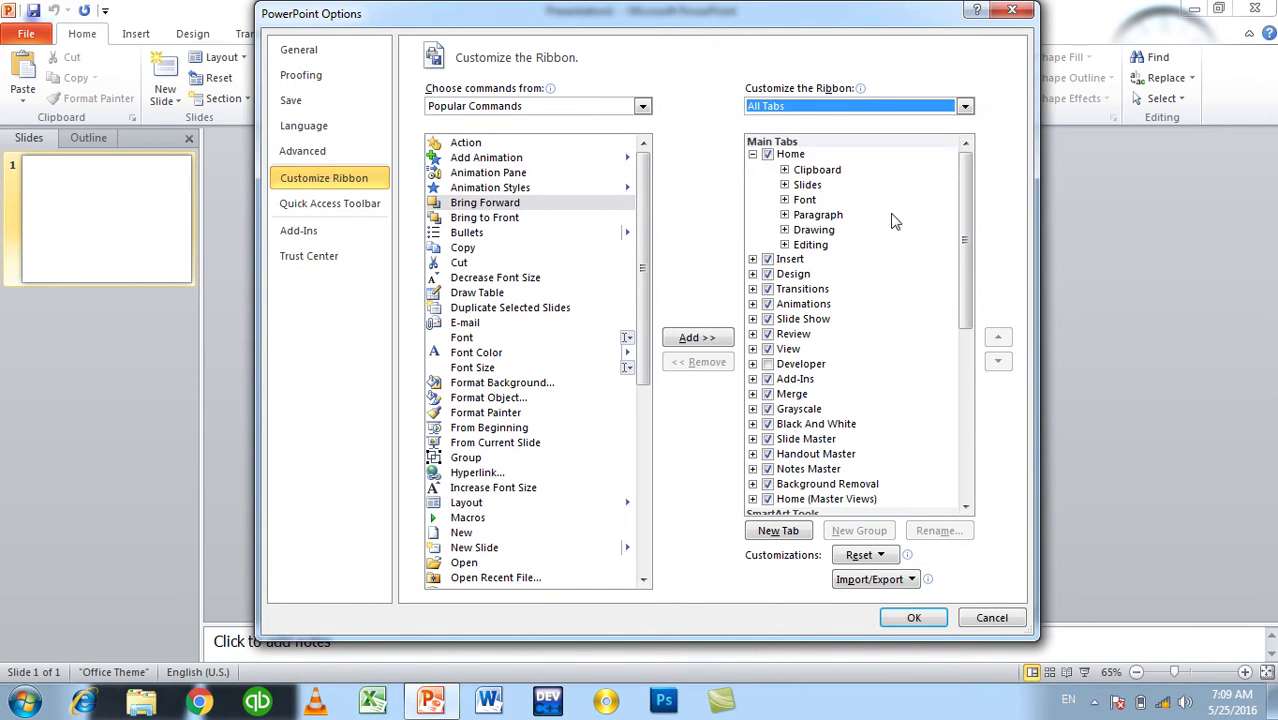
scroll(953, 343, down, 4)
scroll(955, 350, down, 4)
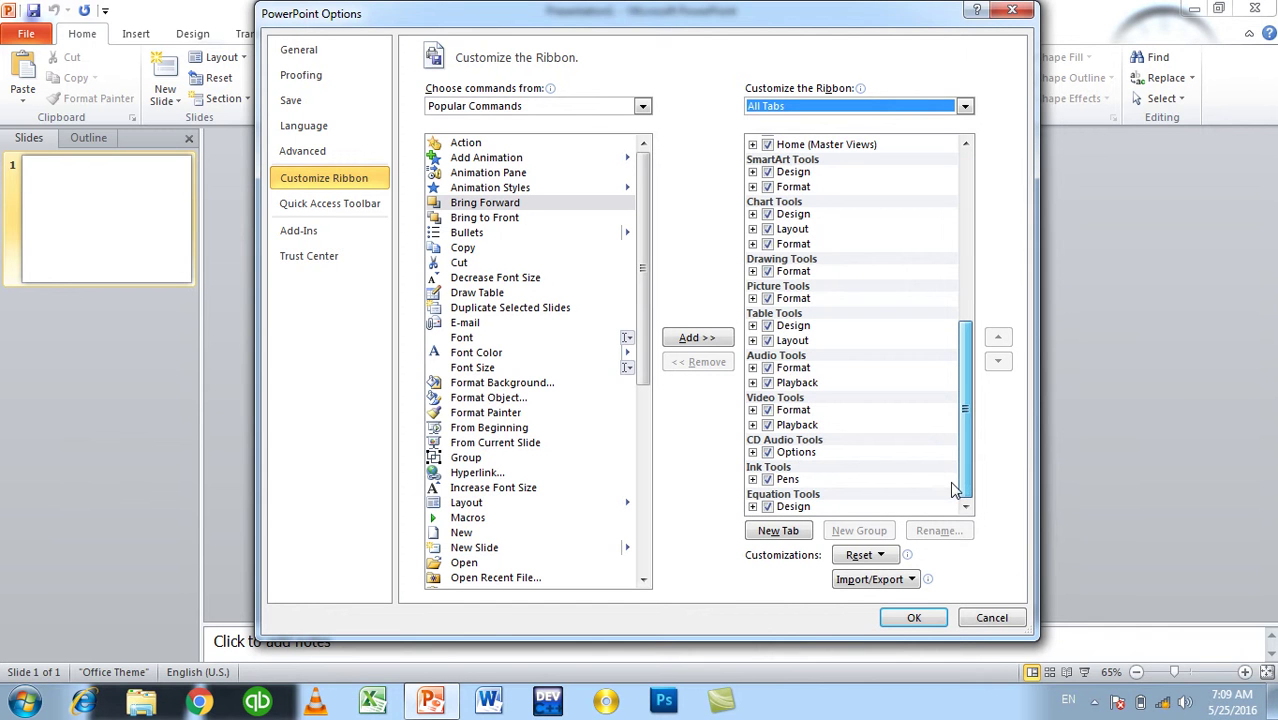
scroll(953, 490, up, 5)
scroll(953, 490, up, 3)
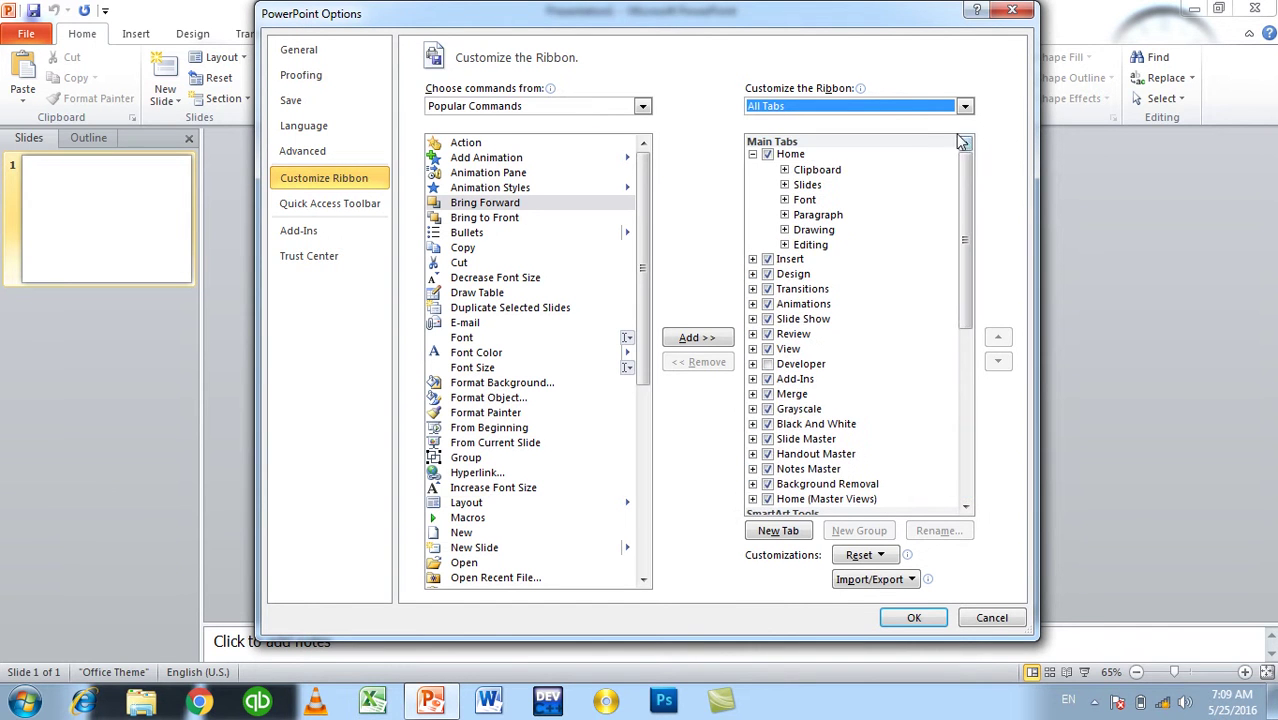
Filter the list back to Main Tabs, then collapse and select the Home tab.
click(846, 103)
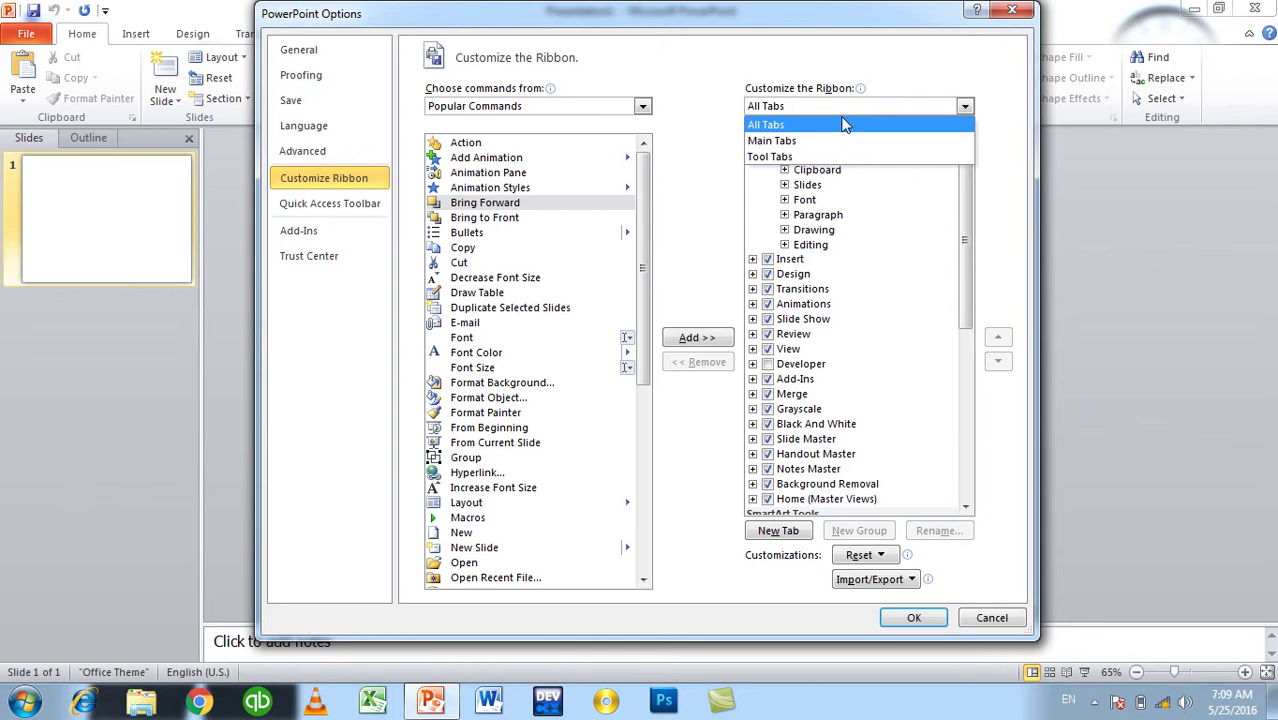
click(865, 141)
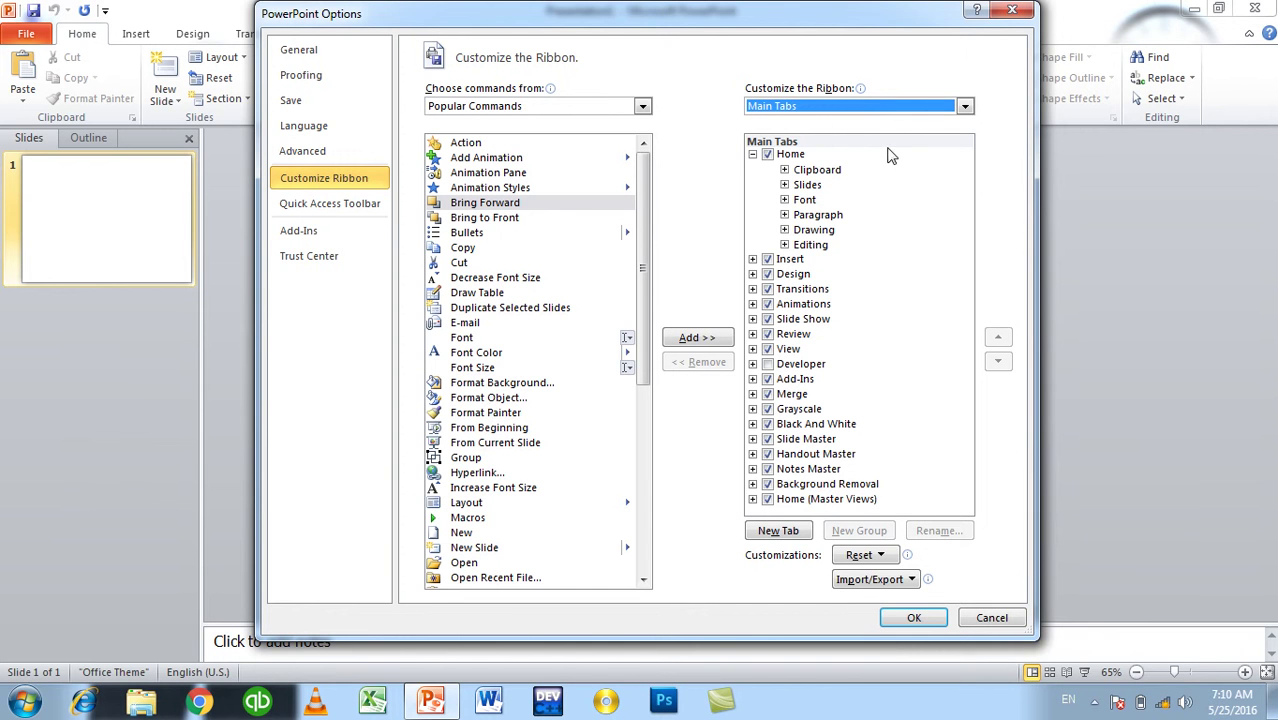
click(752, 154)
click(800, 156)
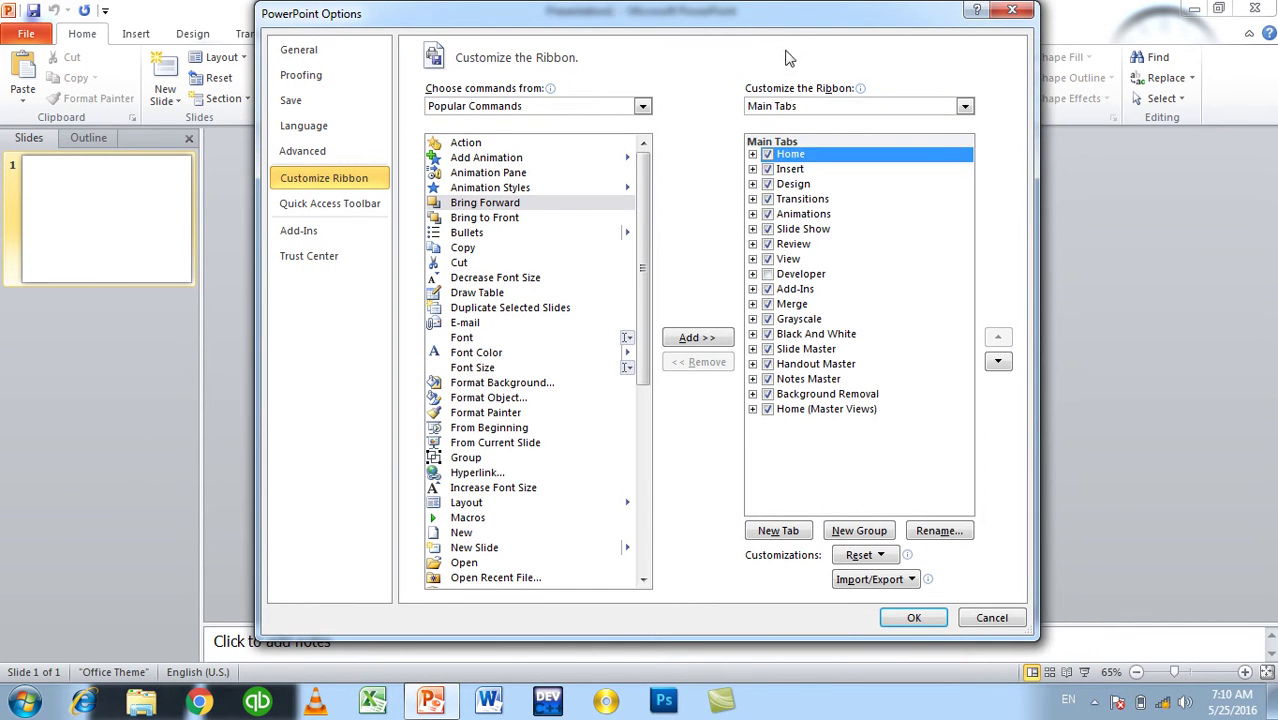
drag(780, 14, 845, 32)
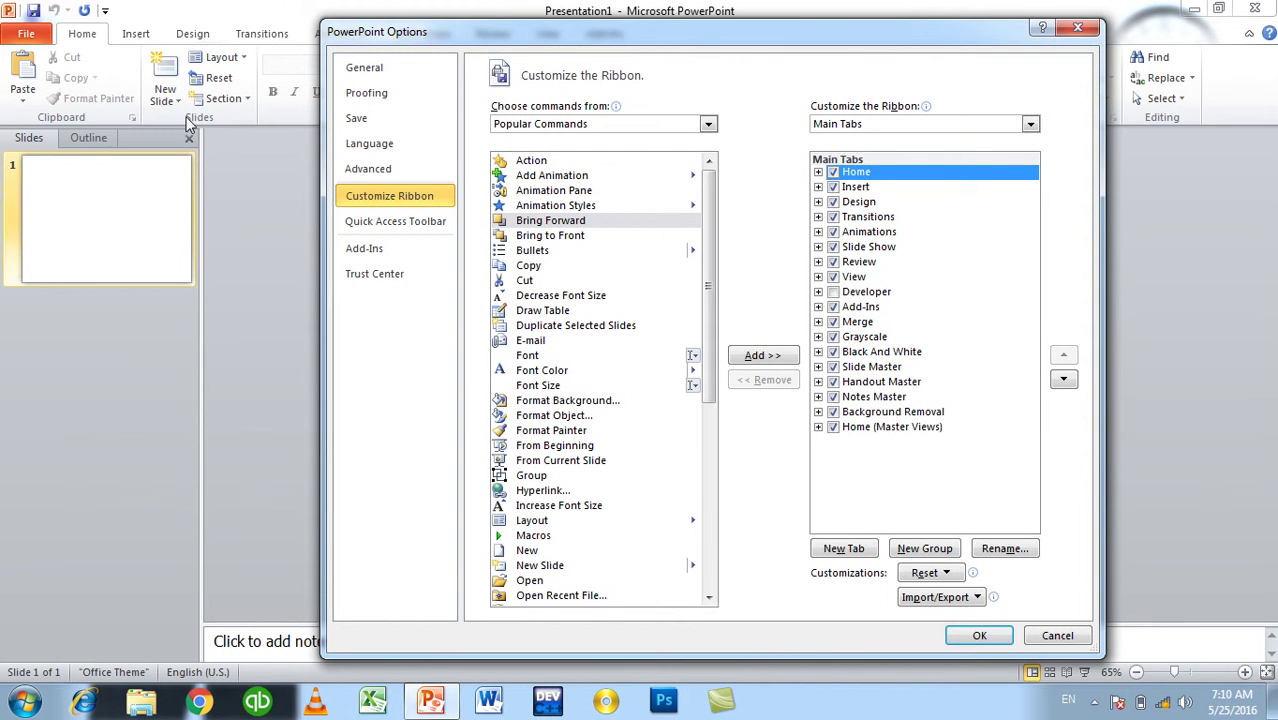
Rename the Home tab to a Persian name and apply it to the ribbon.
click(1003, 558)
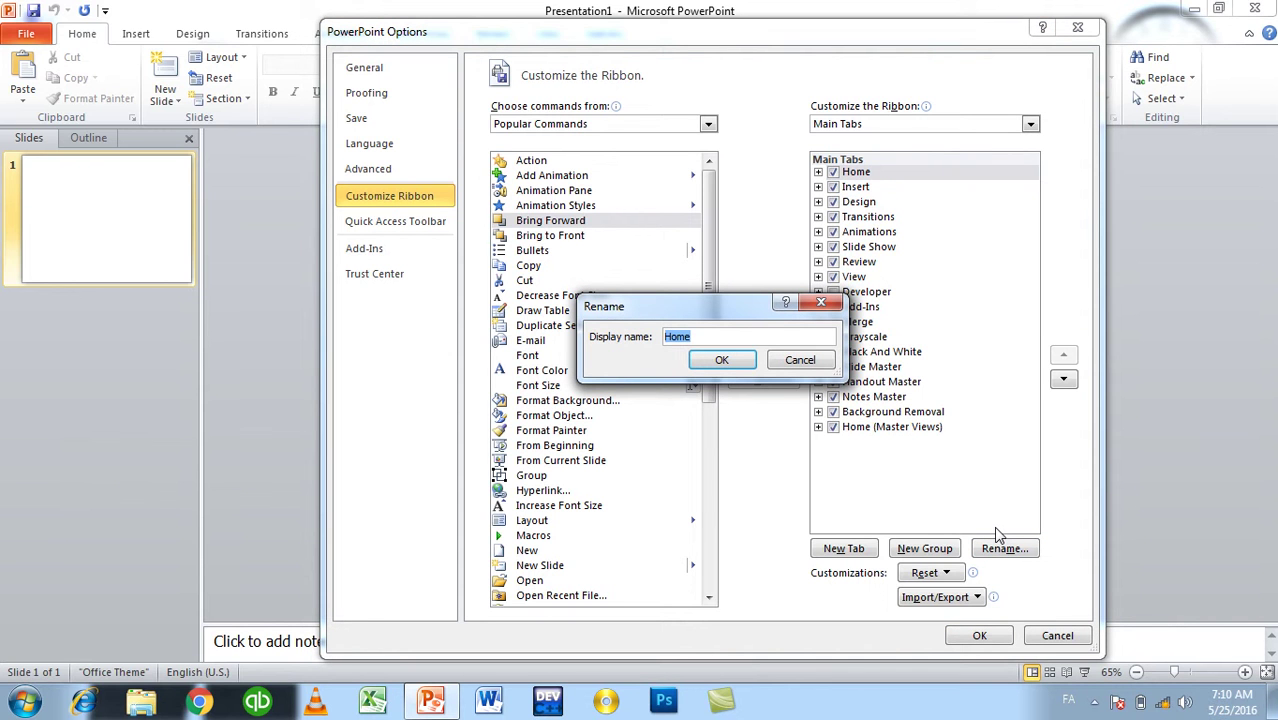
text(کور(مهم کماندوه)
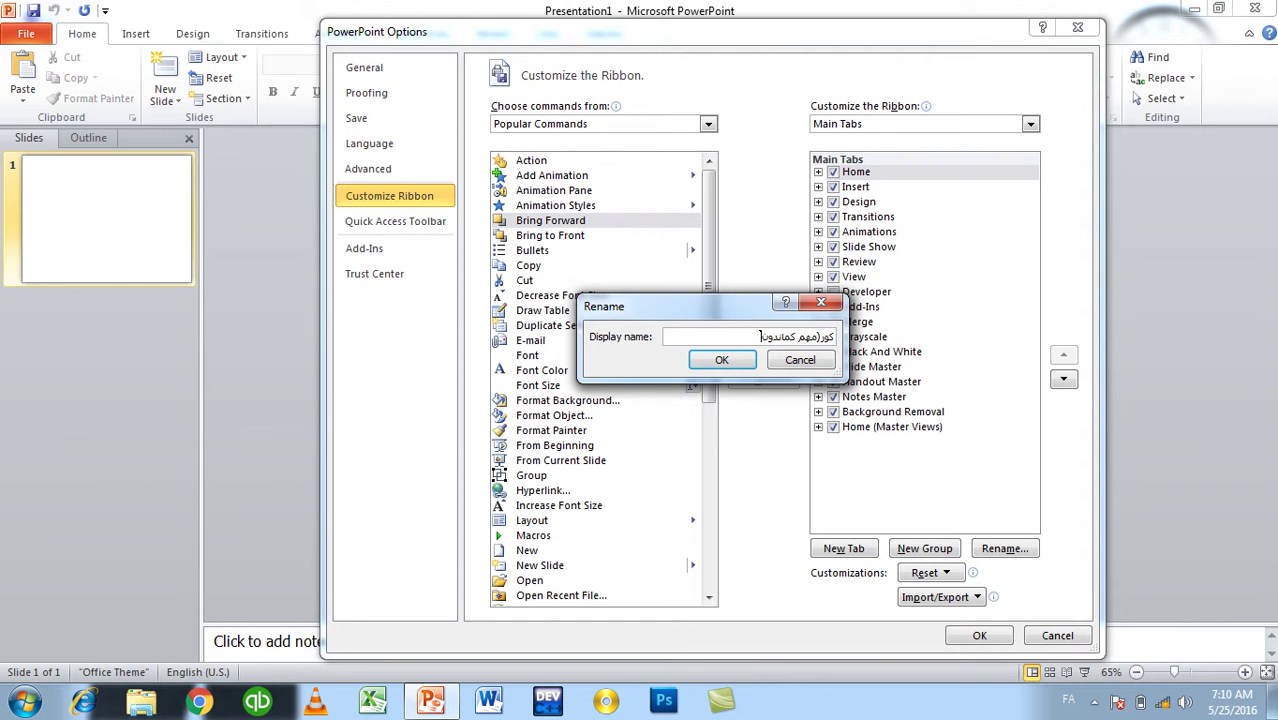
key(Return)
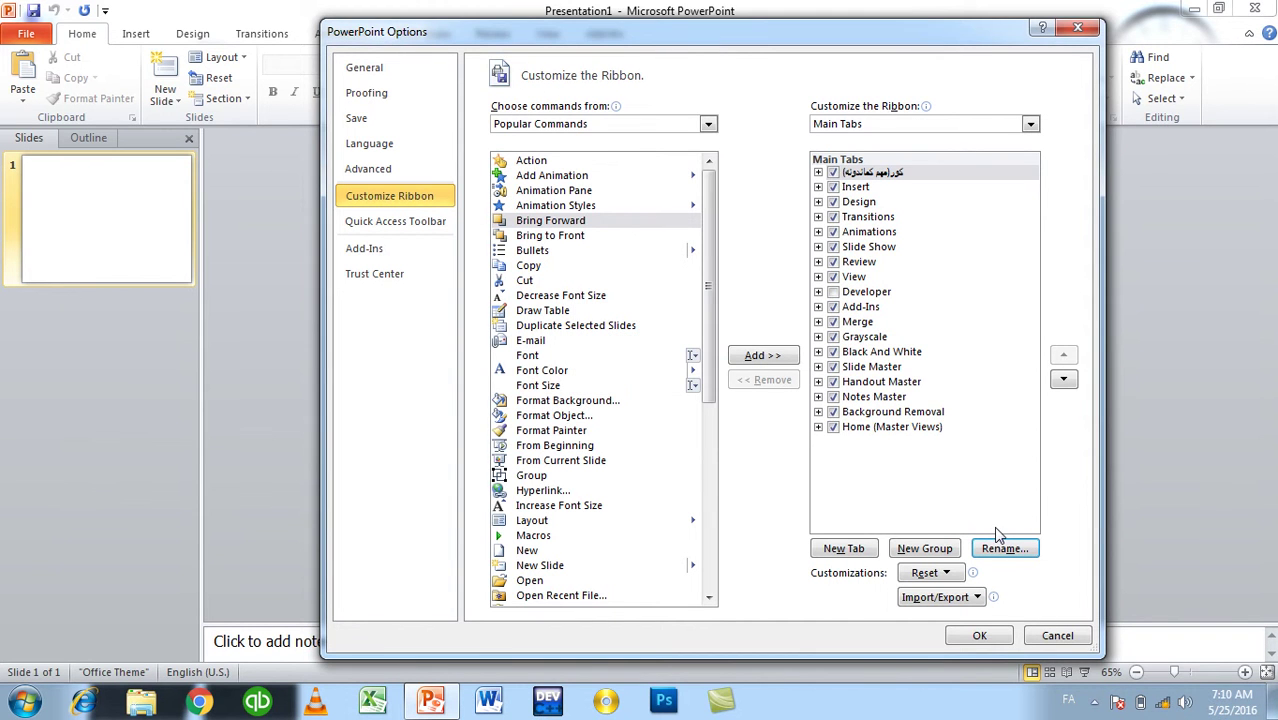
click(961, 632)
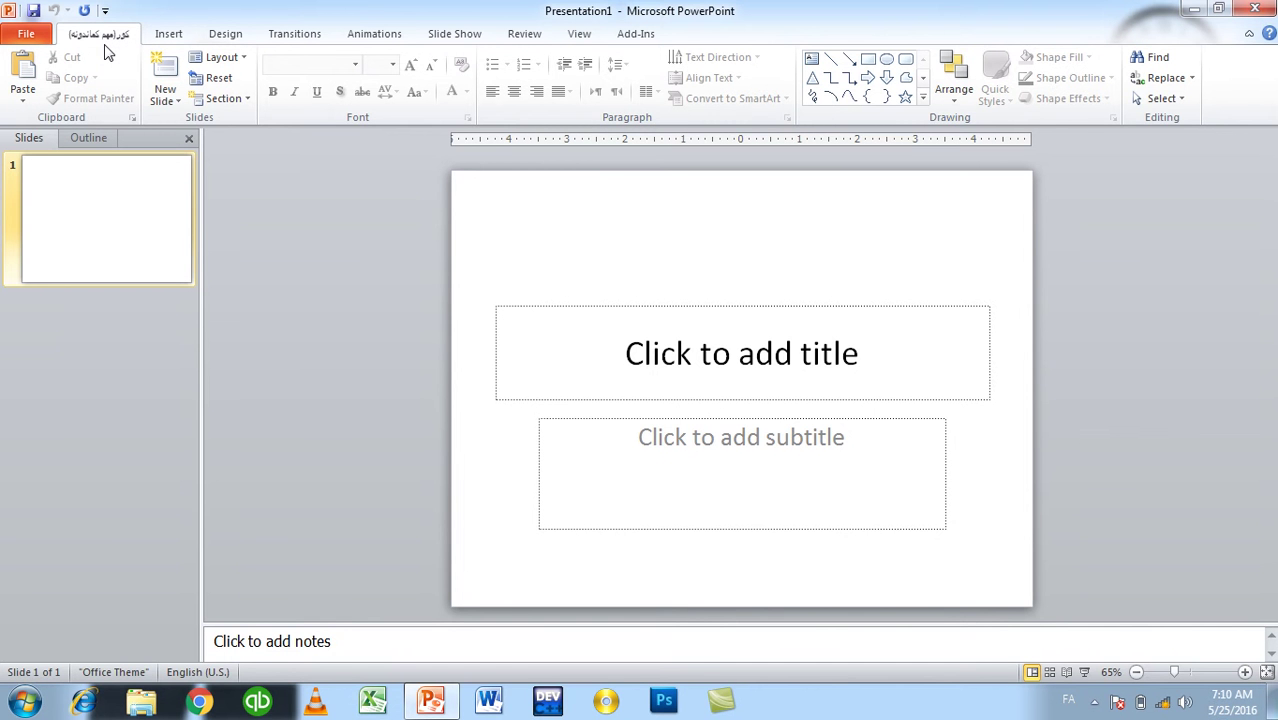
Reopen Customize Ribbon and expand the renamed first tab to show its groups.
click(26, 34)
click(55, 384)
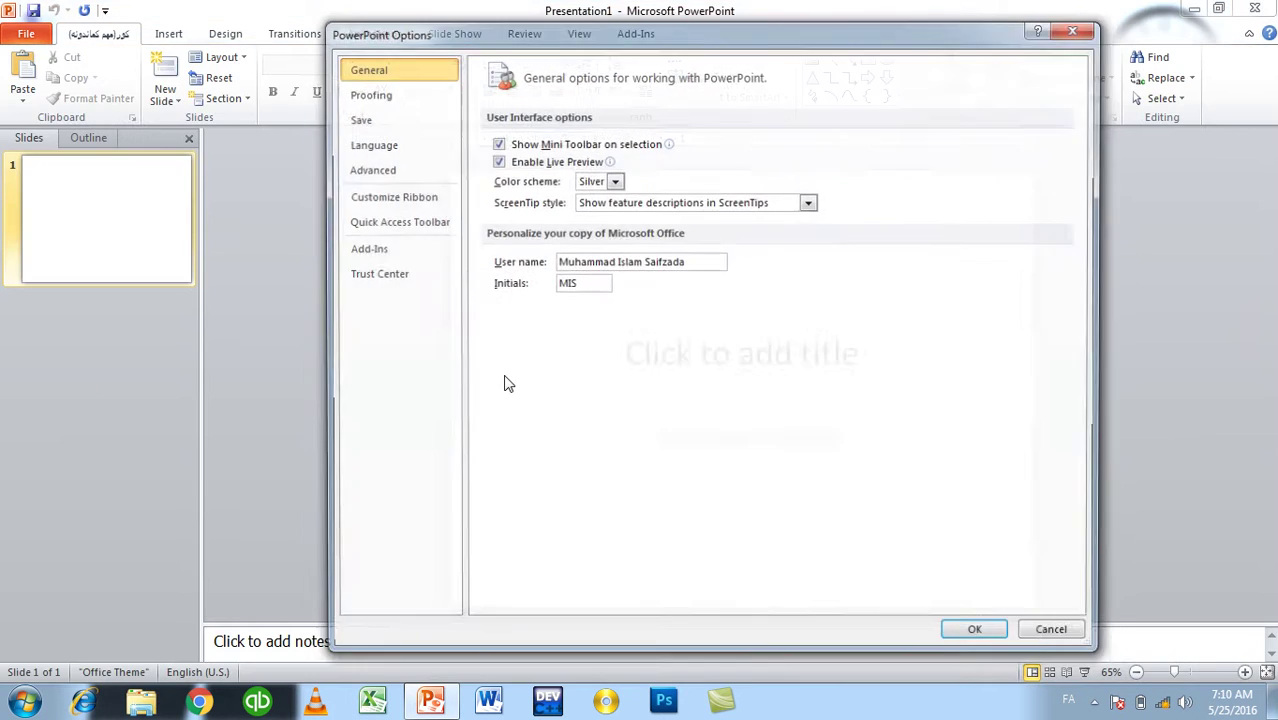
click(402, 199)
click(874, 172)
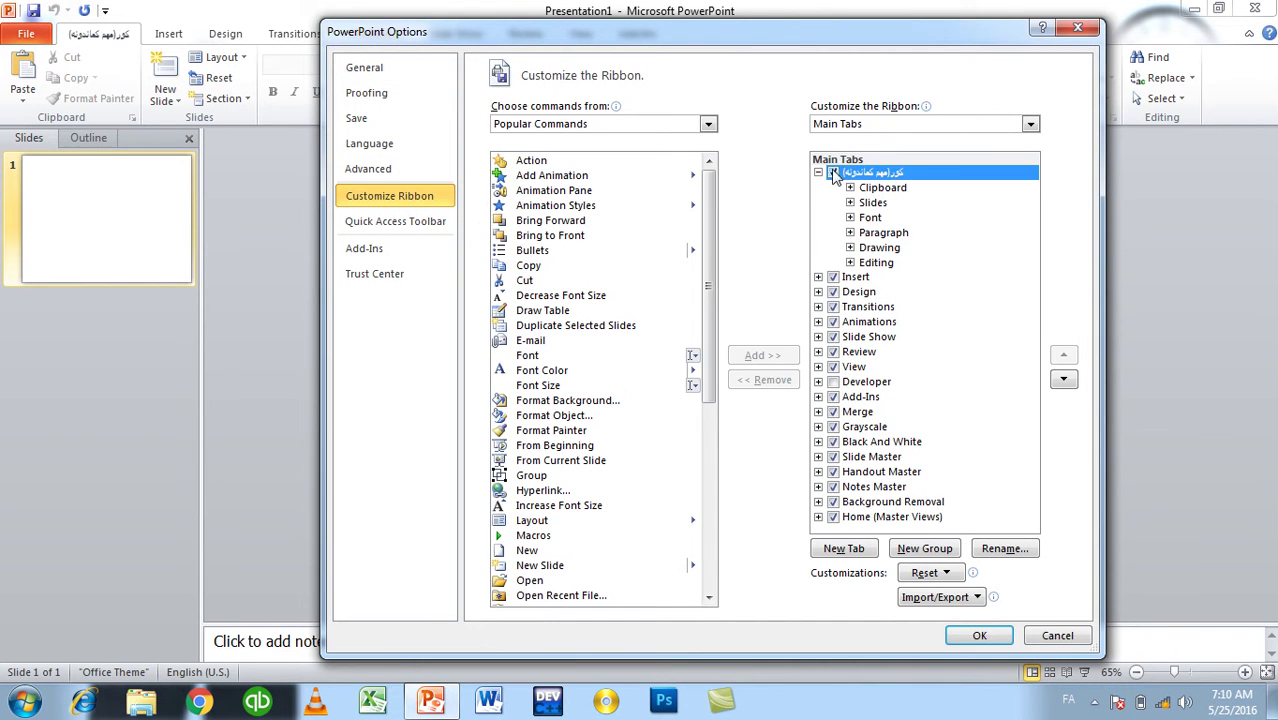
click(818, 172)
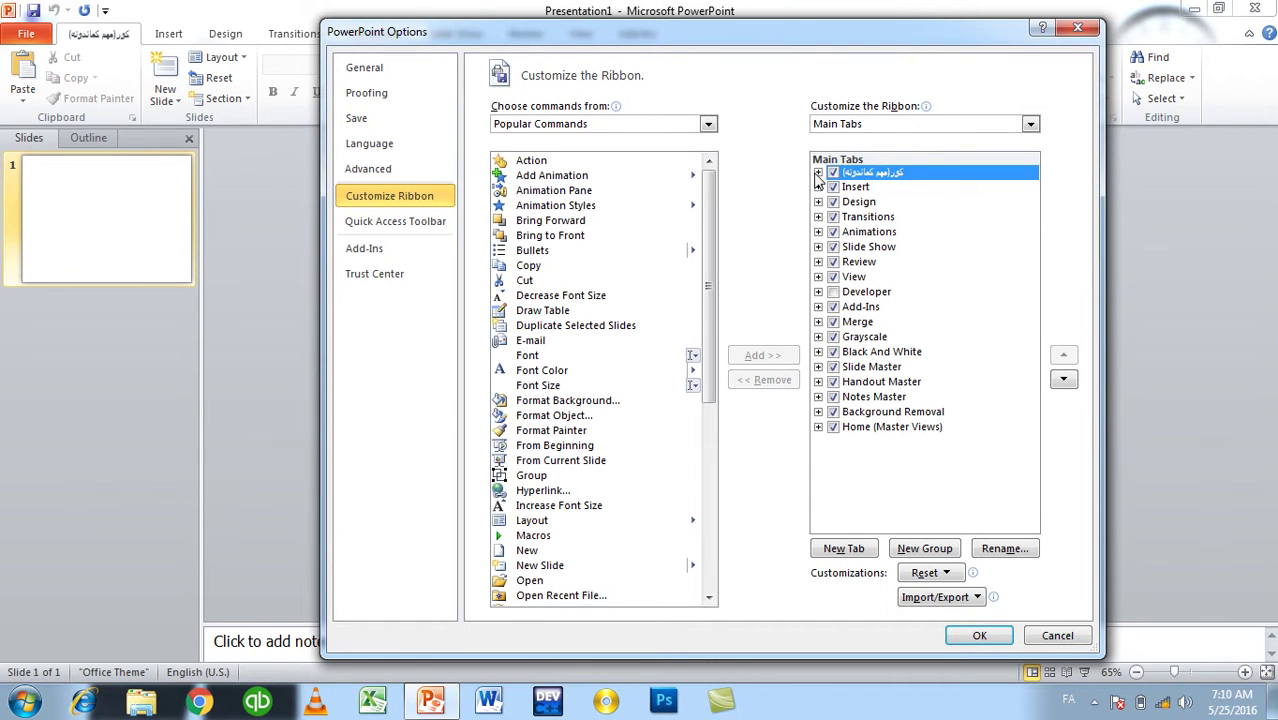
click(818, 173)
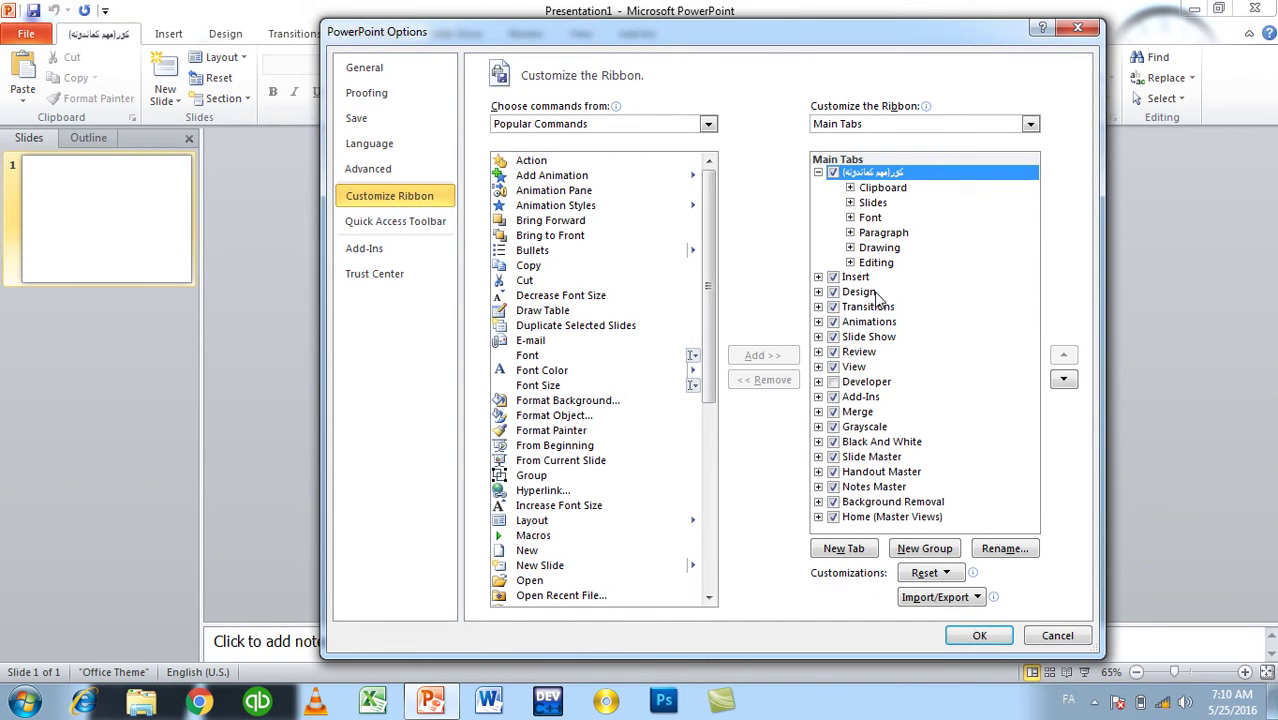
drag(655, 19, 638, 216)
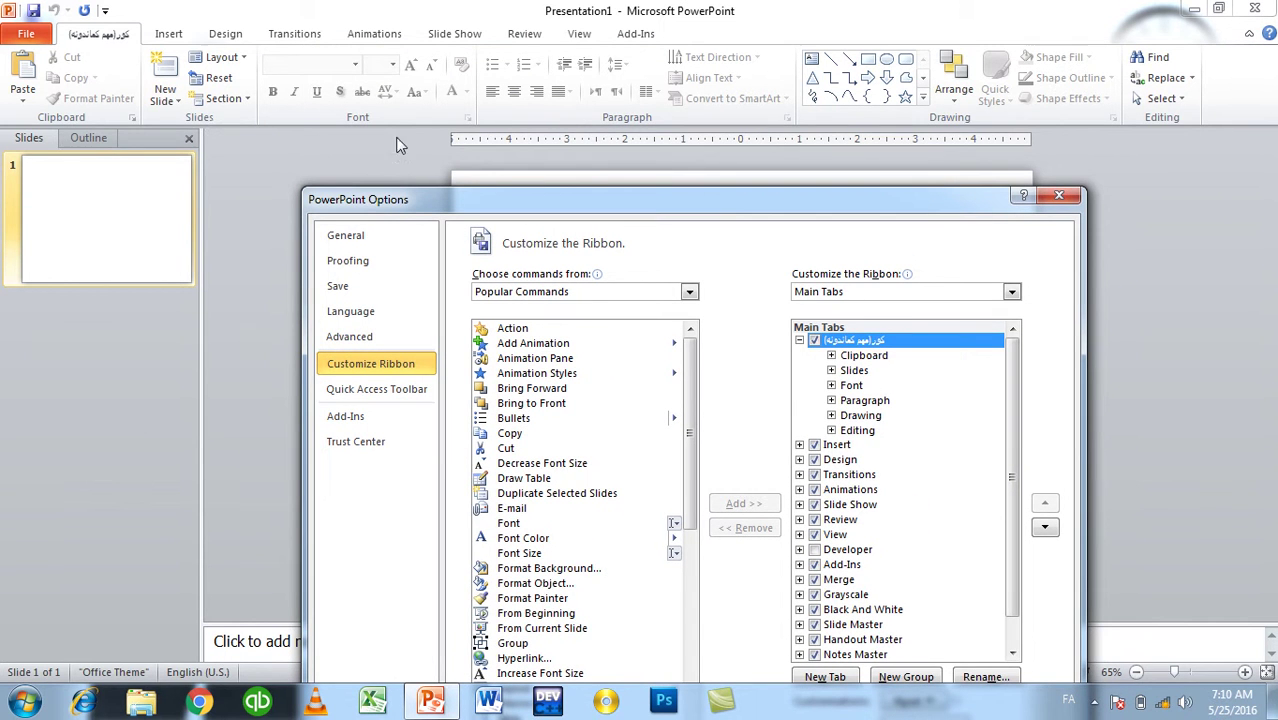
Rename the Slides group to 'سلاید' and apply the change.
click(868, 357)
click(858, 371)
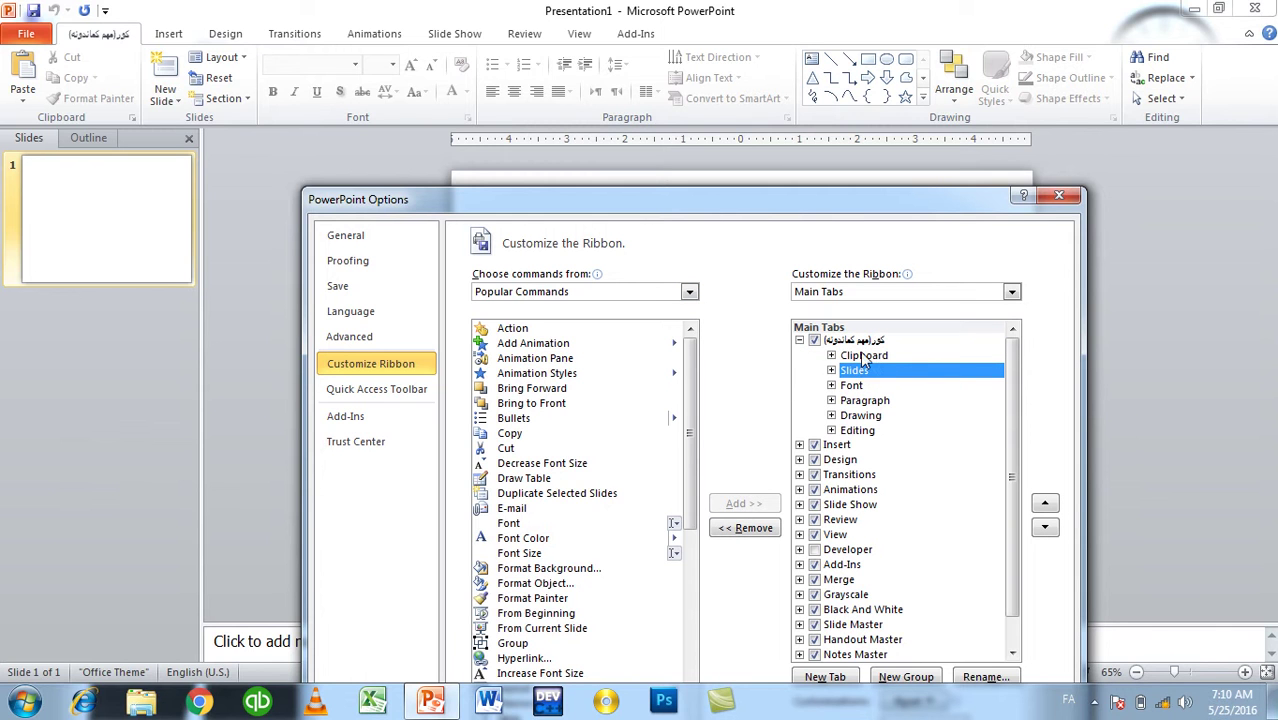
click(864, 358)
click(858, 371)
drag(862, 196, 858, 118)
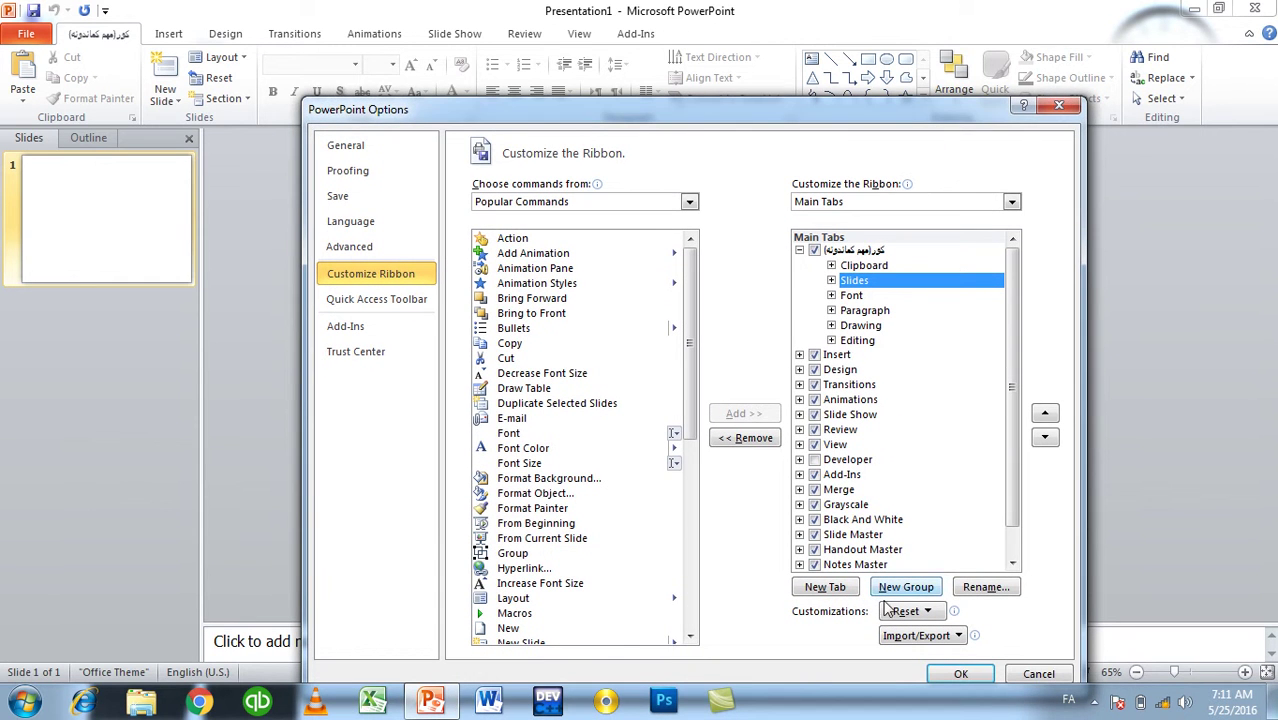
click(986, 590)
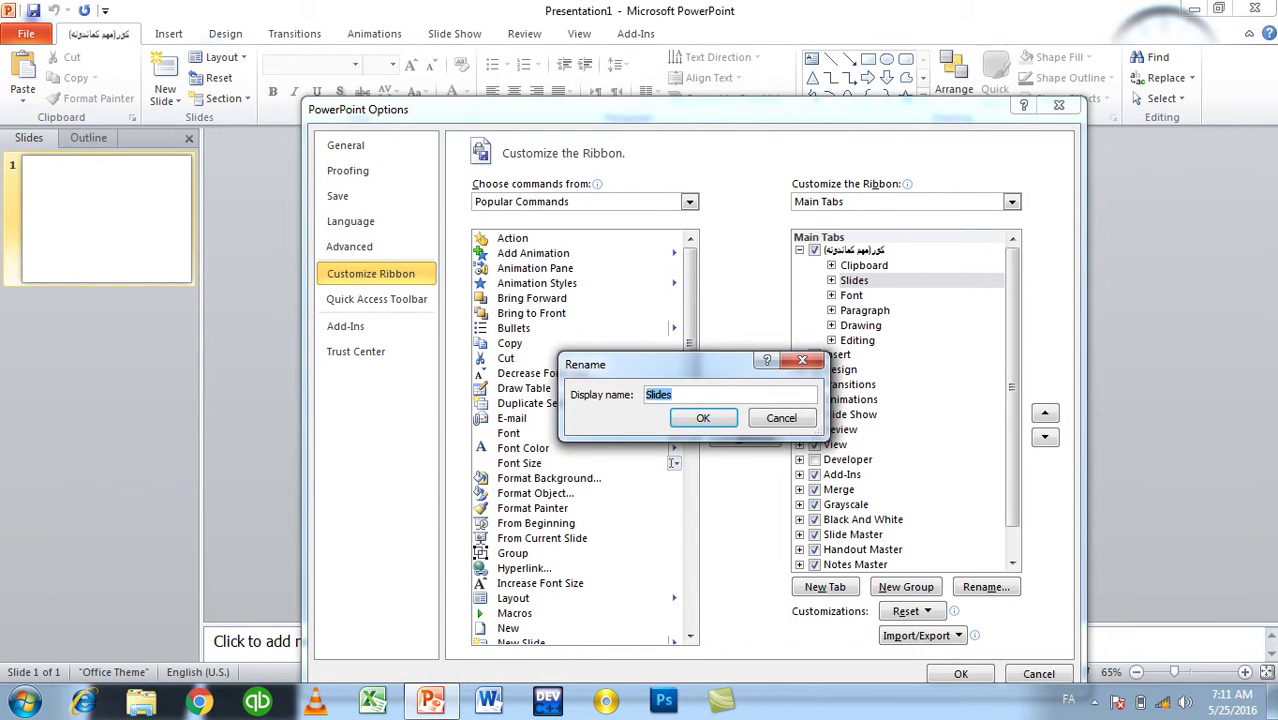
text(سلاید)
click(703, 418)
click(960, 673)
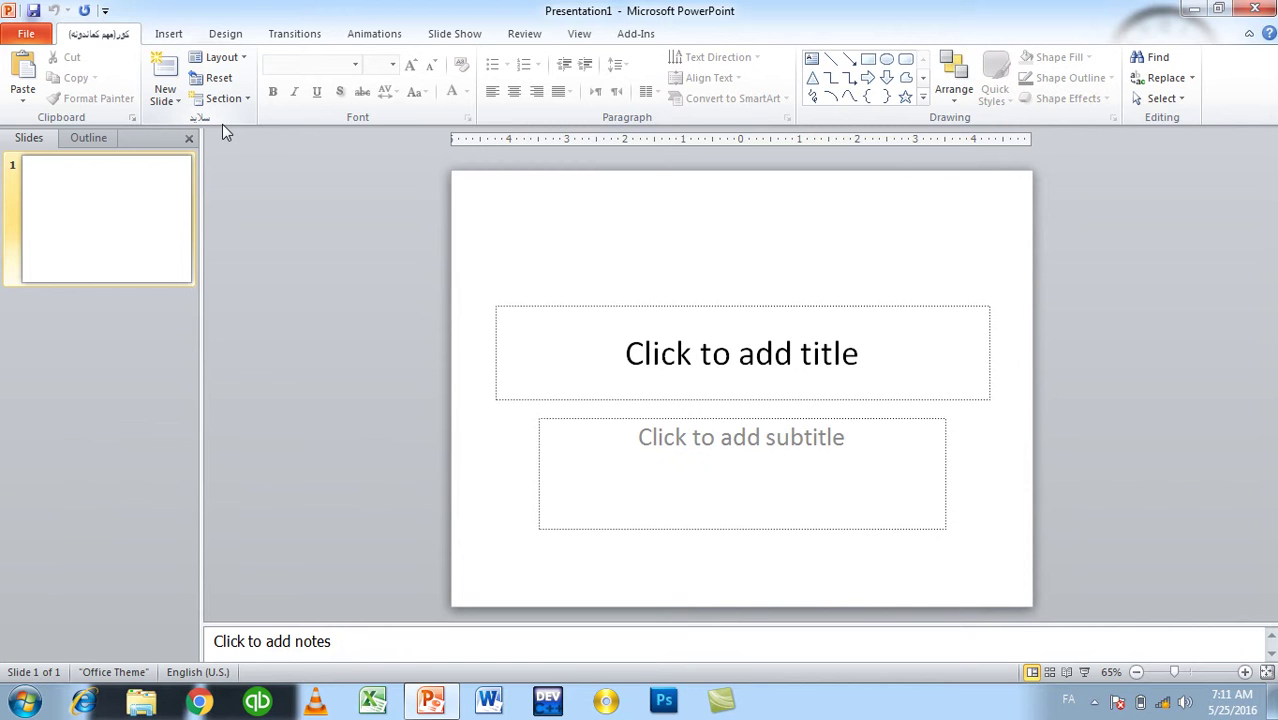
Reopen Customize Ribbon and select the renamed first ribbon tab.
click(35, 35)
click(77, 388)
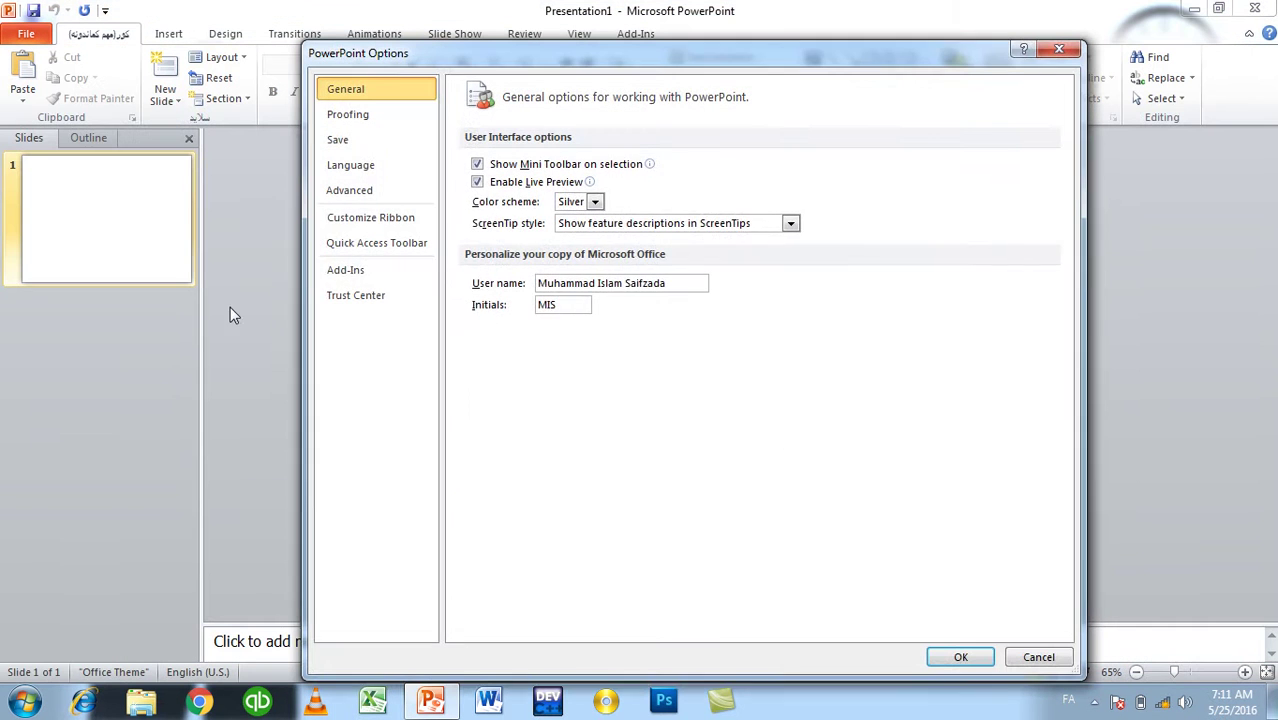
click(394, 217)
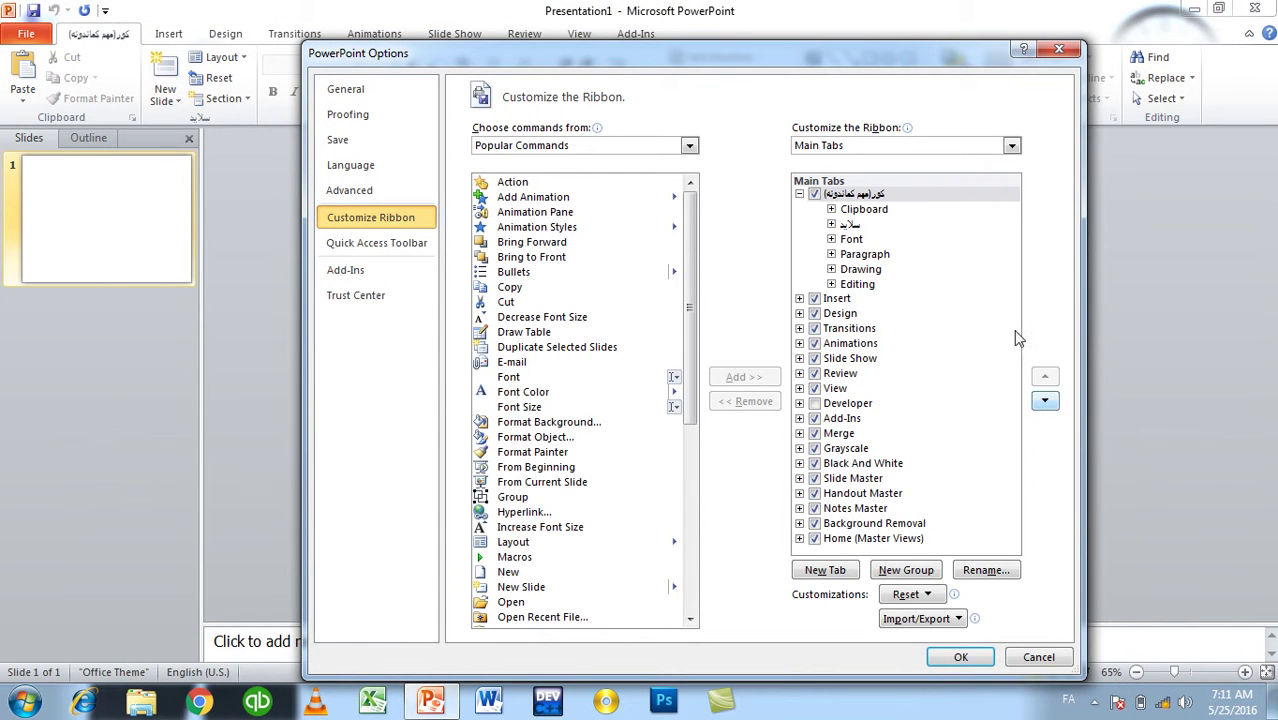
click(890, 194)
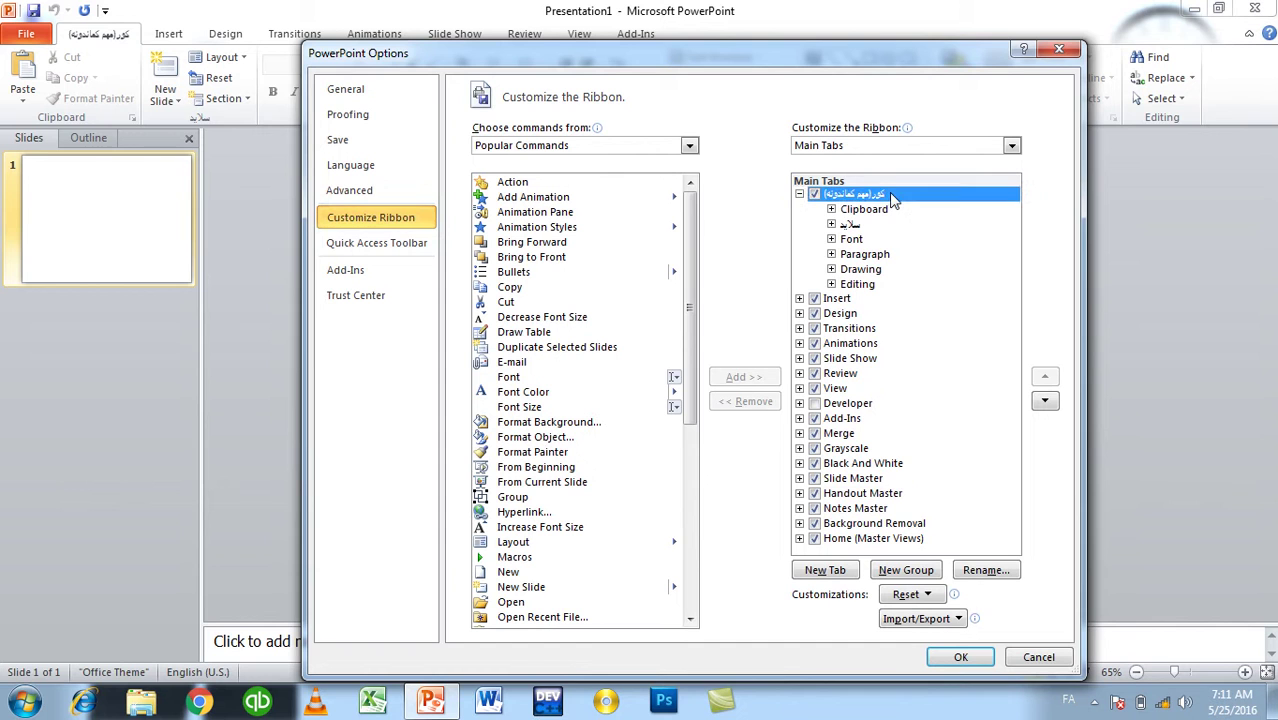
Reset all ribbon customizations to default and close Options.
click(900, 600)
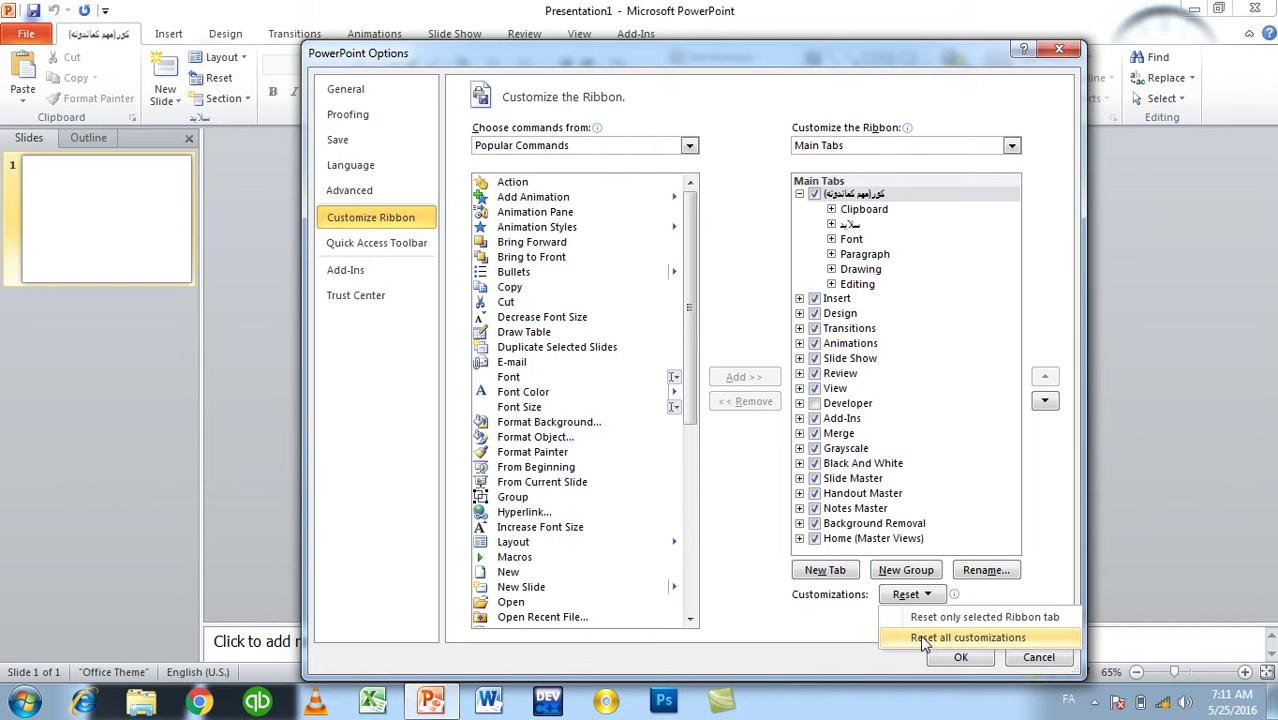
click(926, 618)
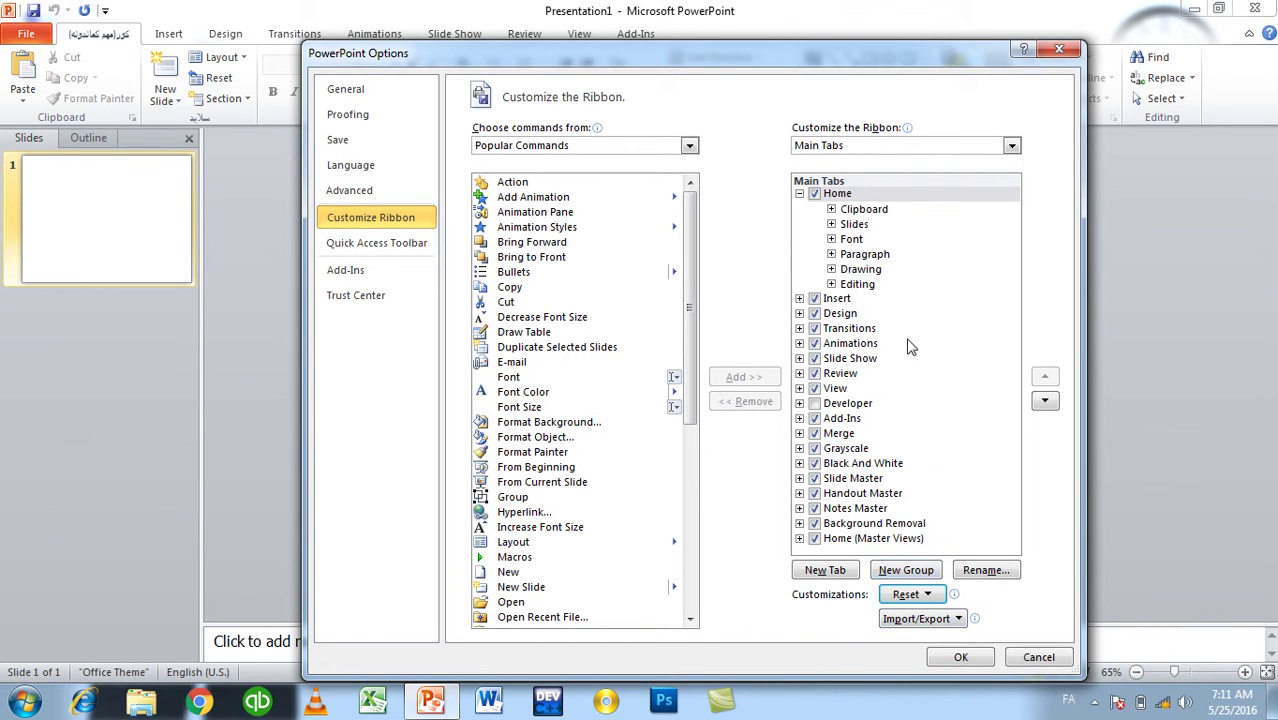
click(926, 594)
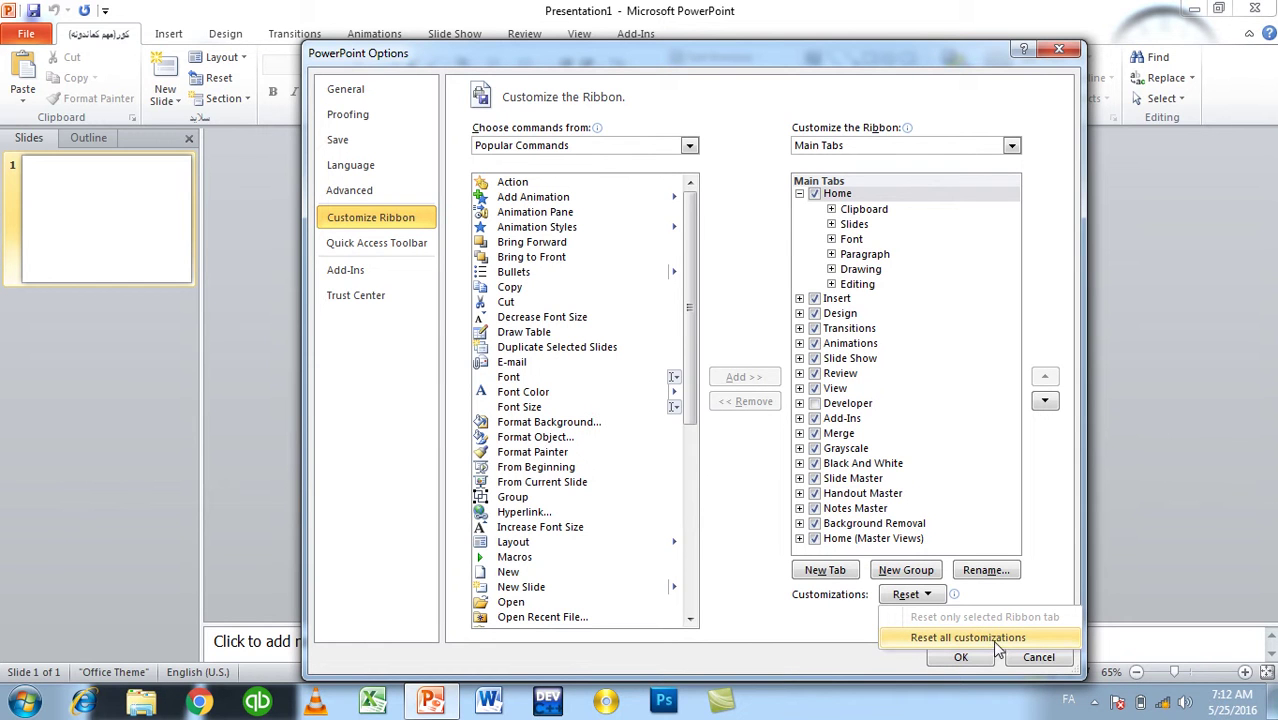
click(955, 658)
click(950, 660)
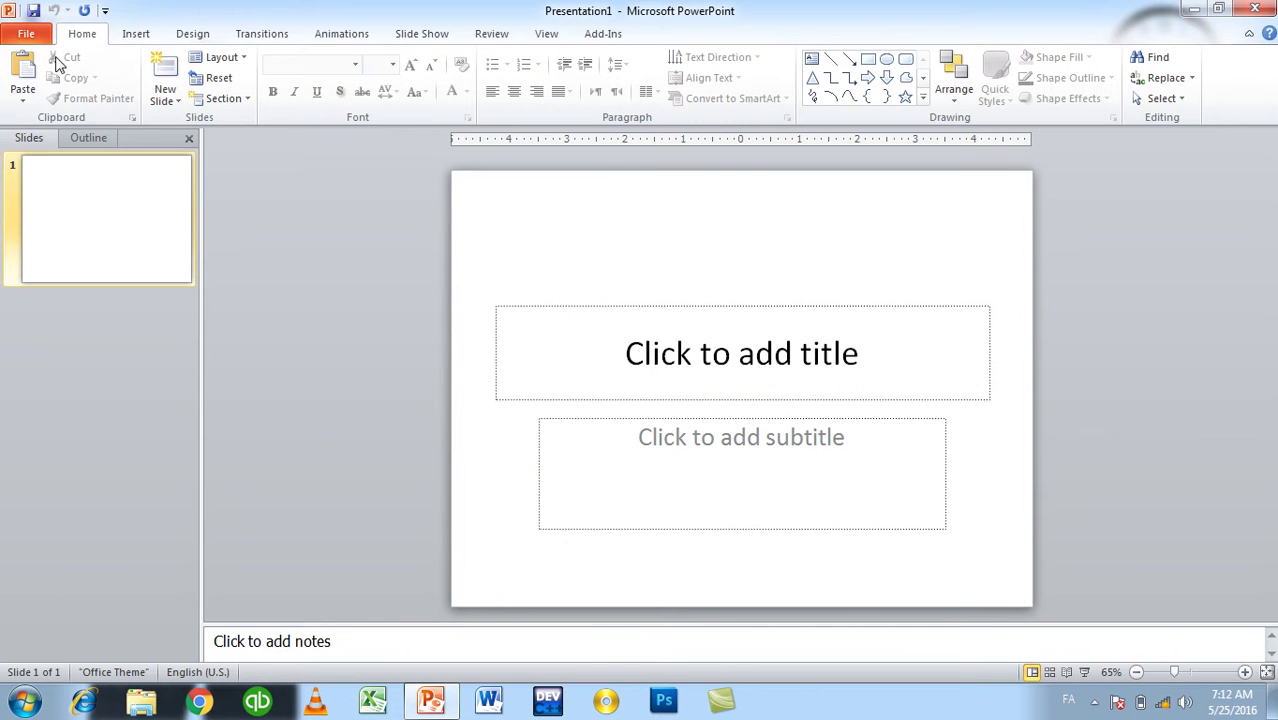
Reopen Customize Ribbon and add a new custom tab.
click(26, 33)
click(118, 381)
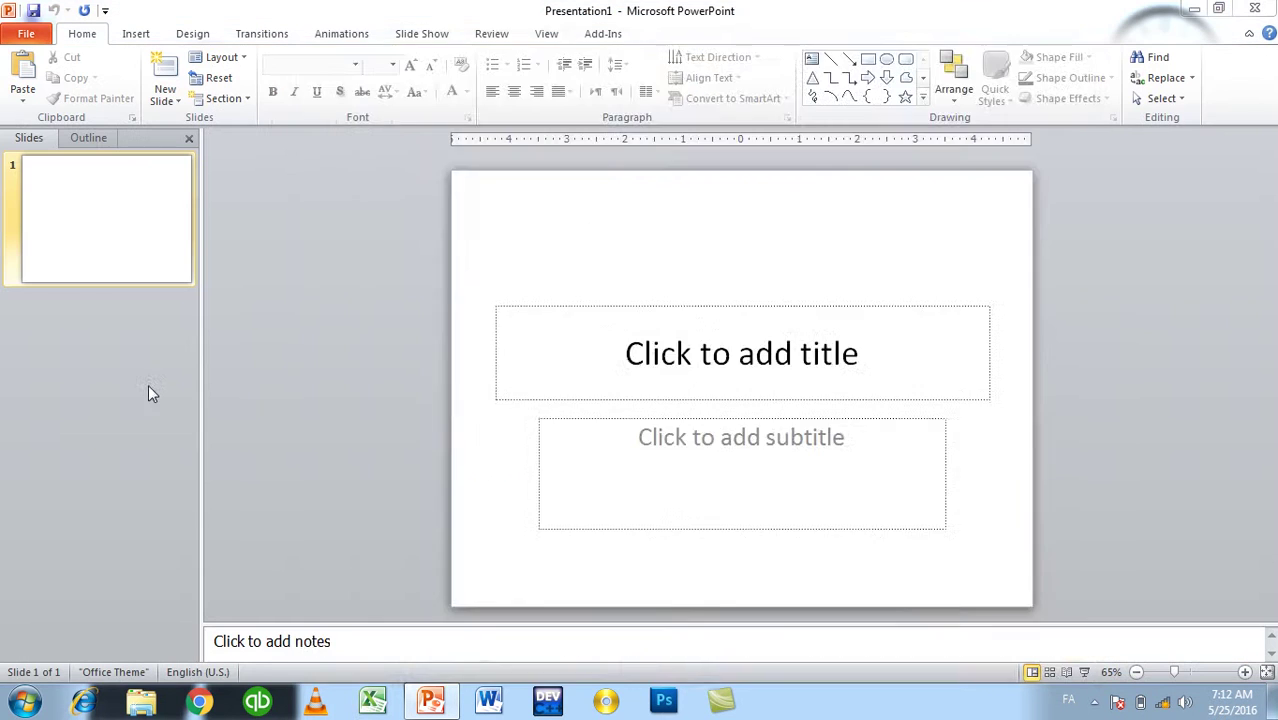
click(370, 217)
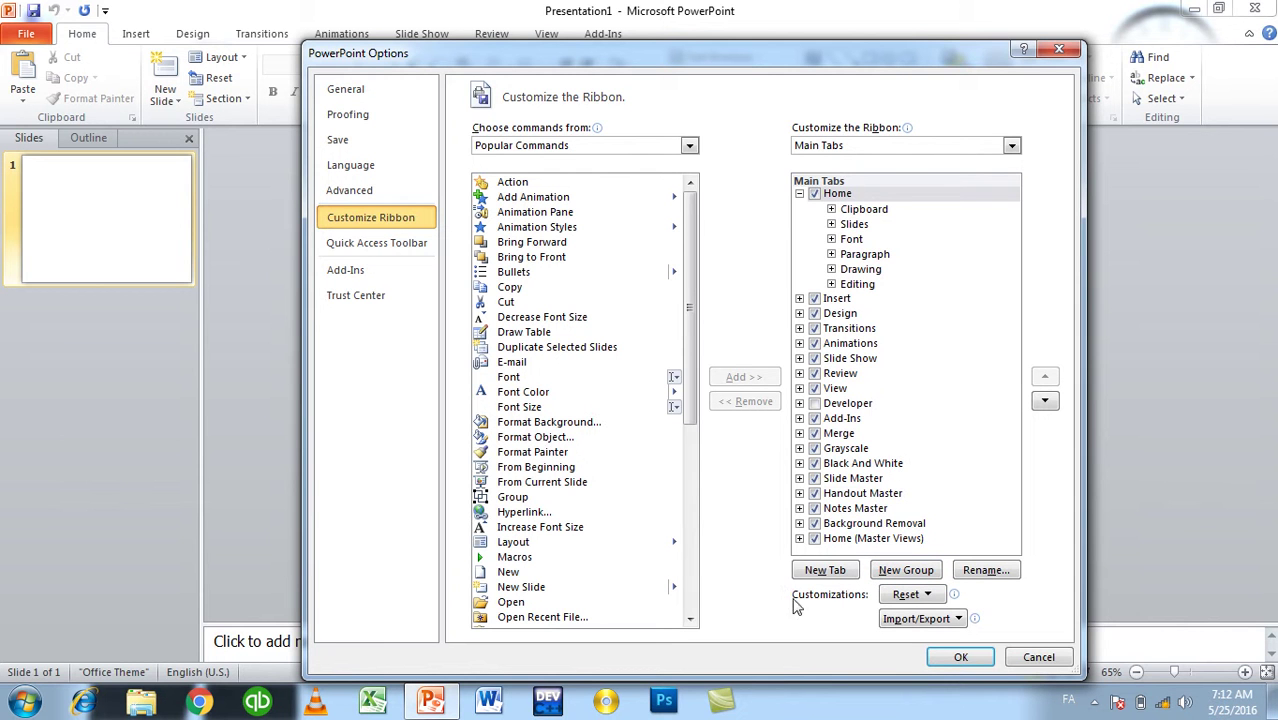
click(822, 571)
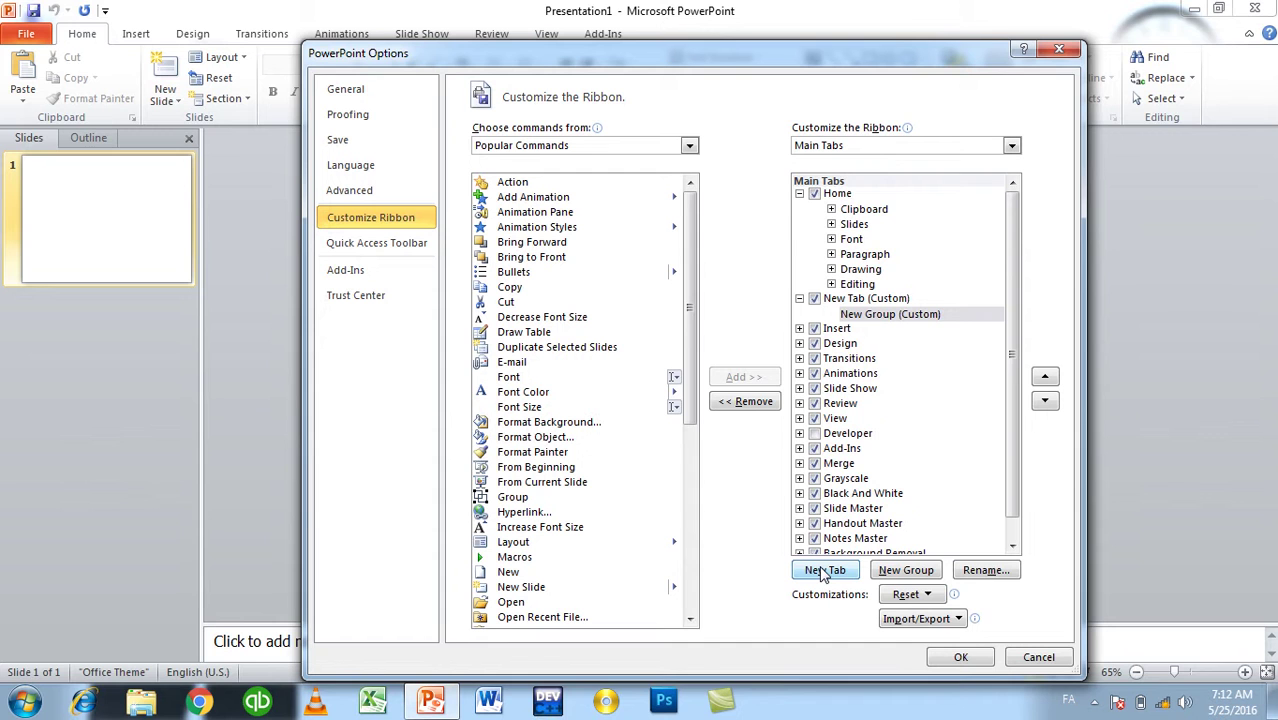
Rename the new tab 'Important Commands', apply it, and view it on the ribbon.
click(858, 299)
click(990, 573)
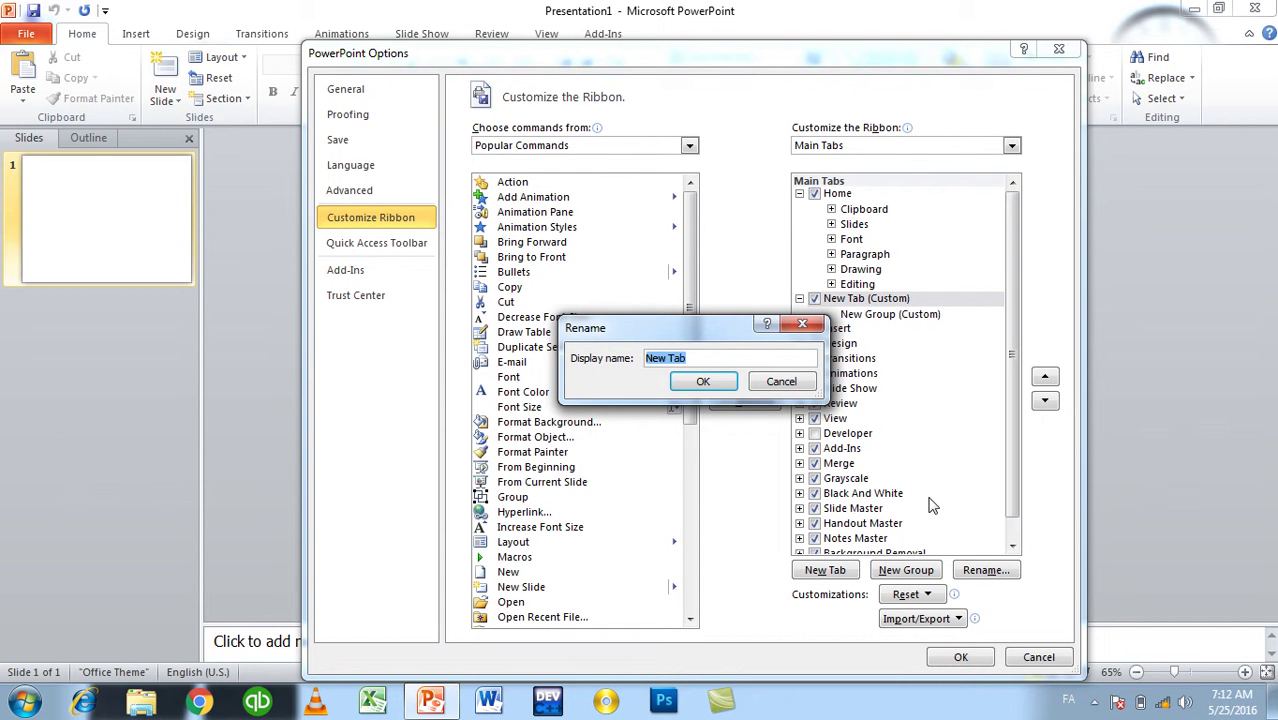
text(Im)
text(portant Commands)
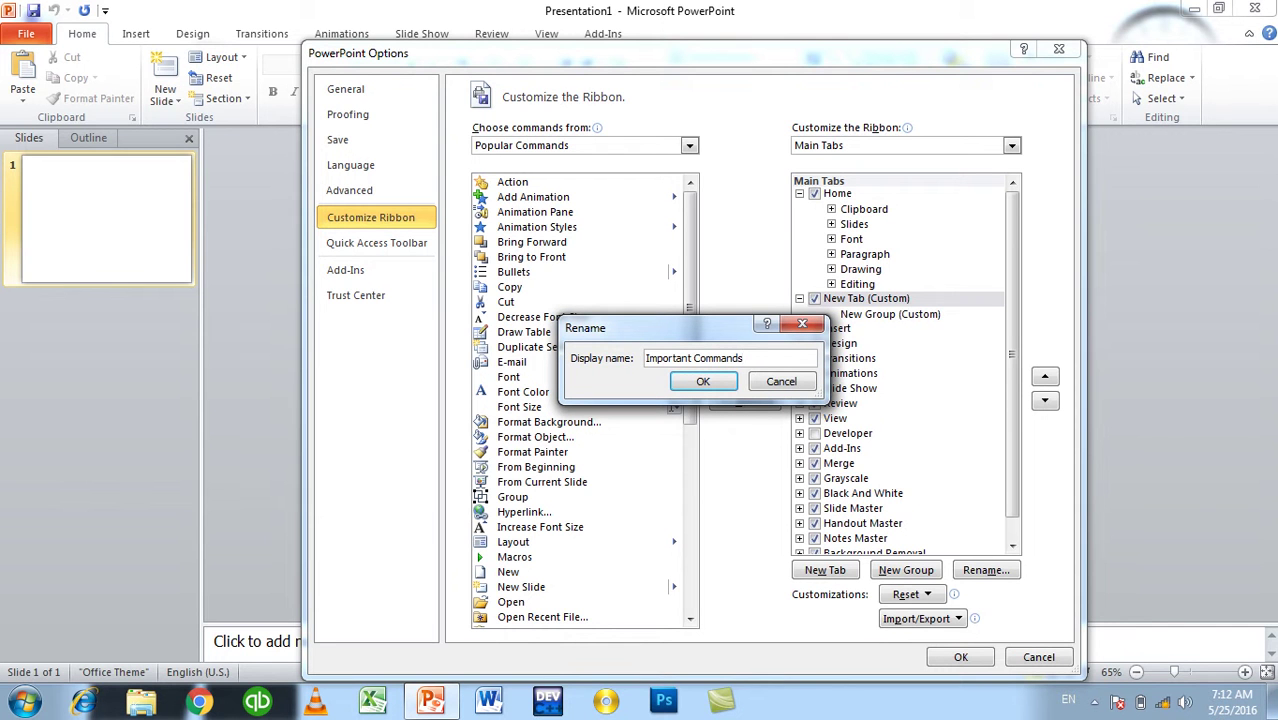
click(725, 384)
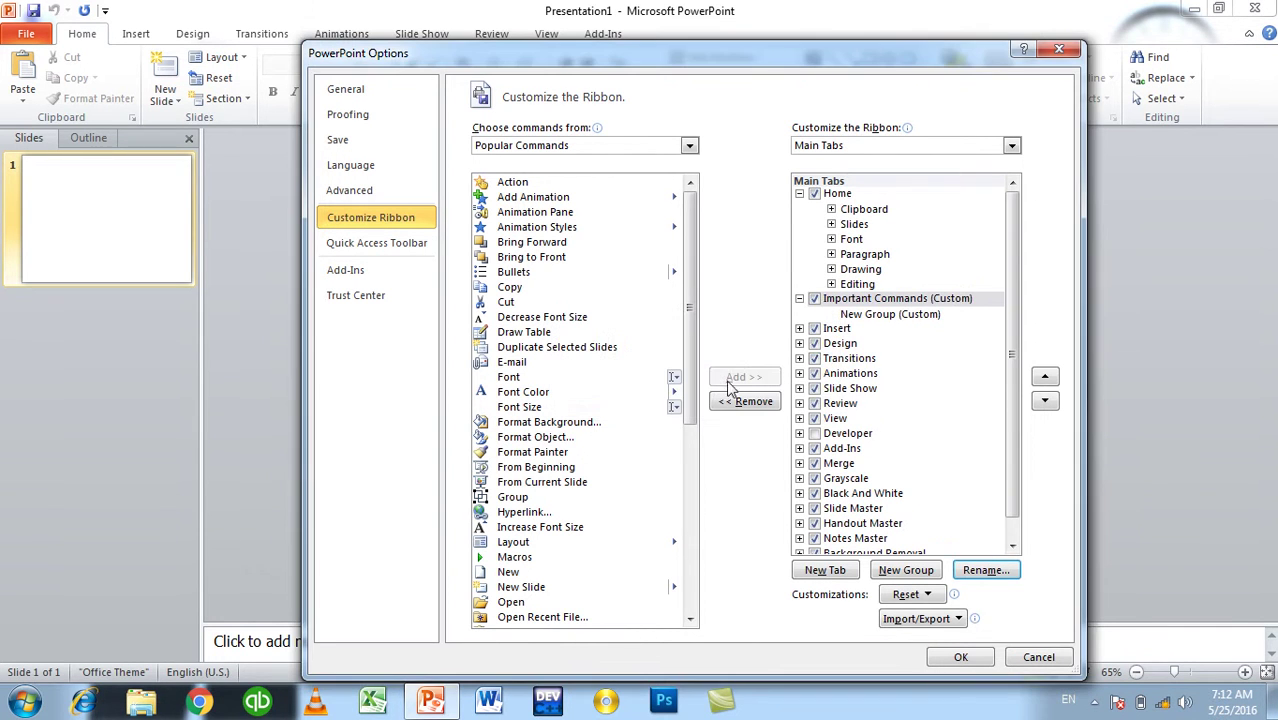
click(953, 650)
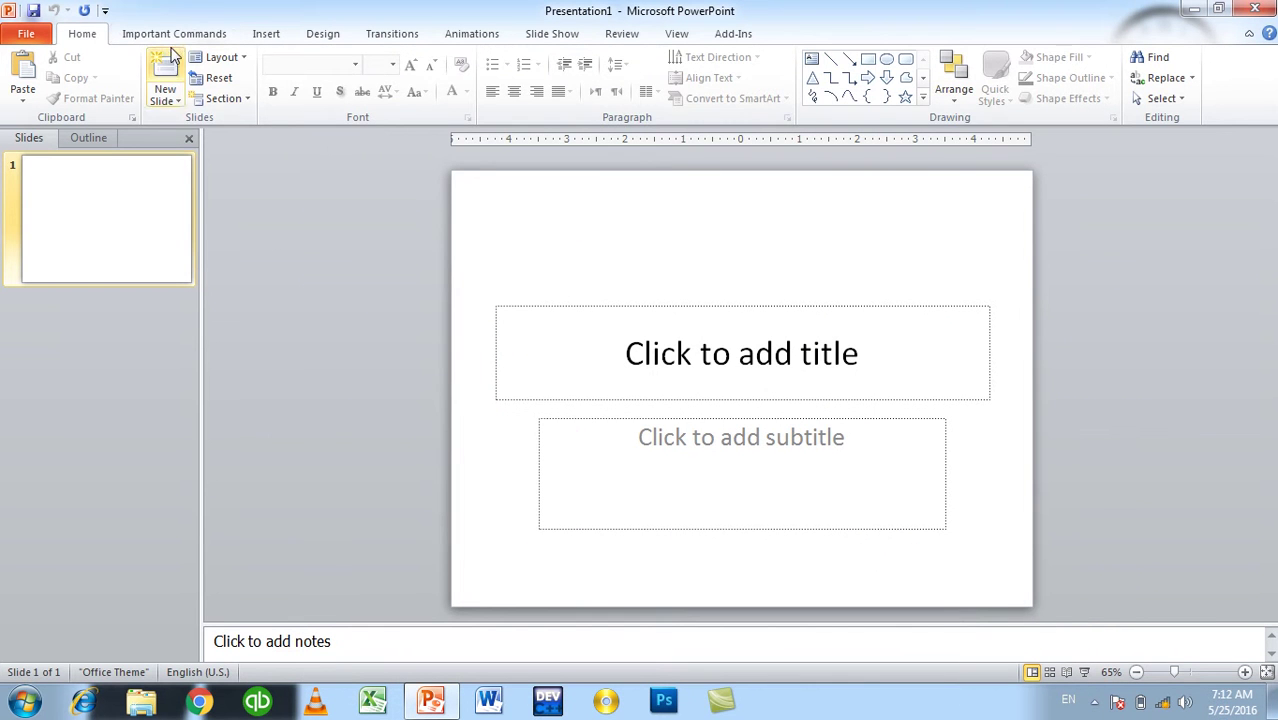
click(172, 42)
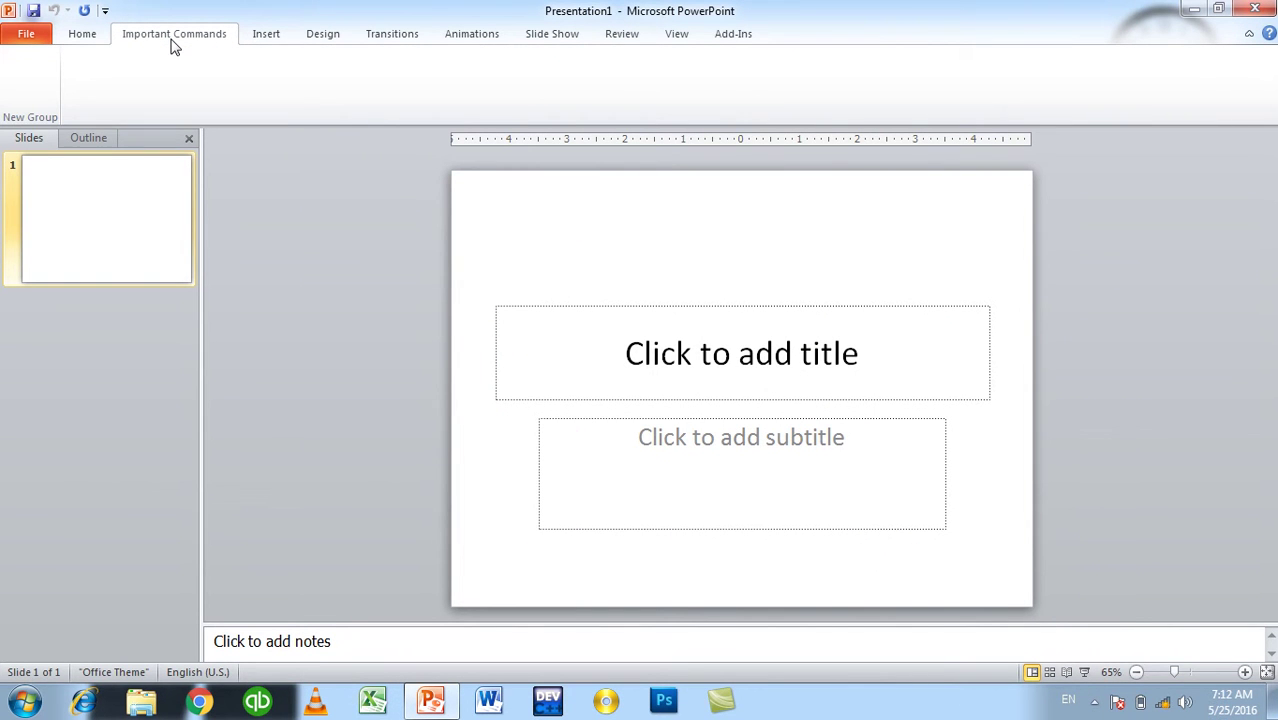
click(38, 36)
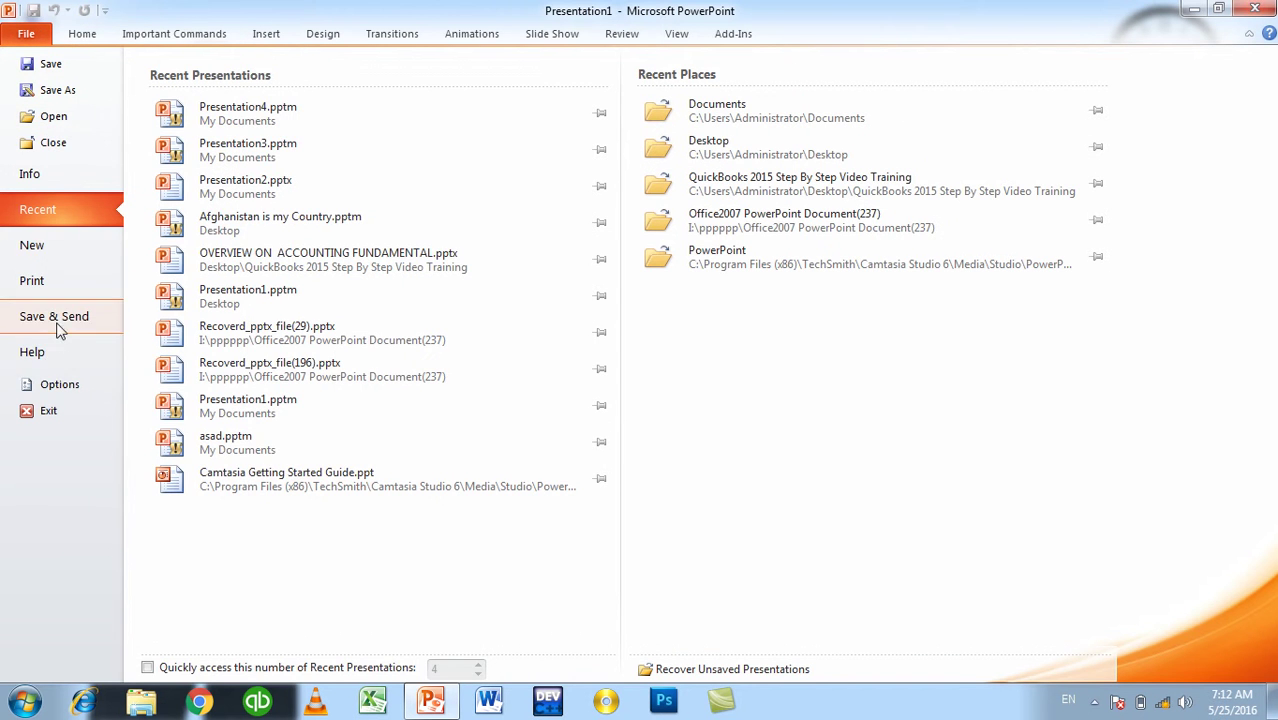
Reopen Customize Ribbon and select the empty New Group under Important Commands.
click(61, 390)
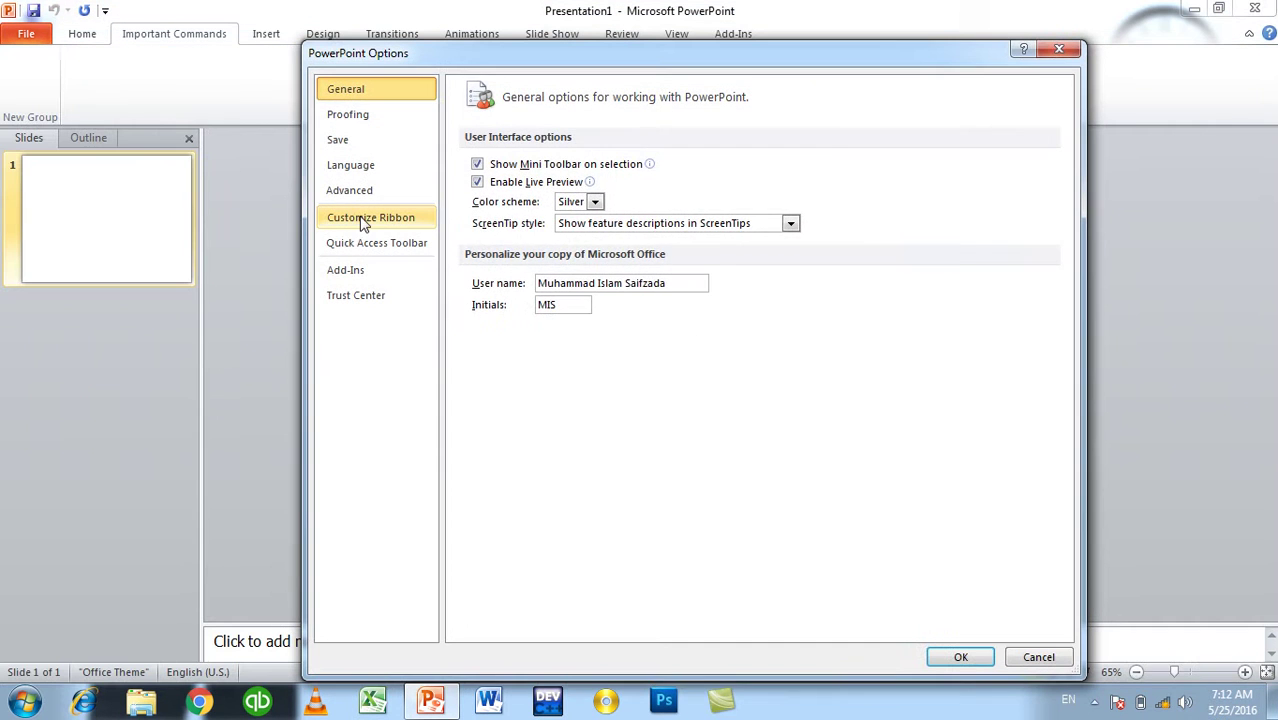
click(364, 220)
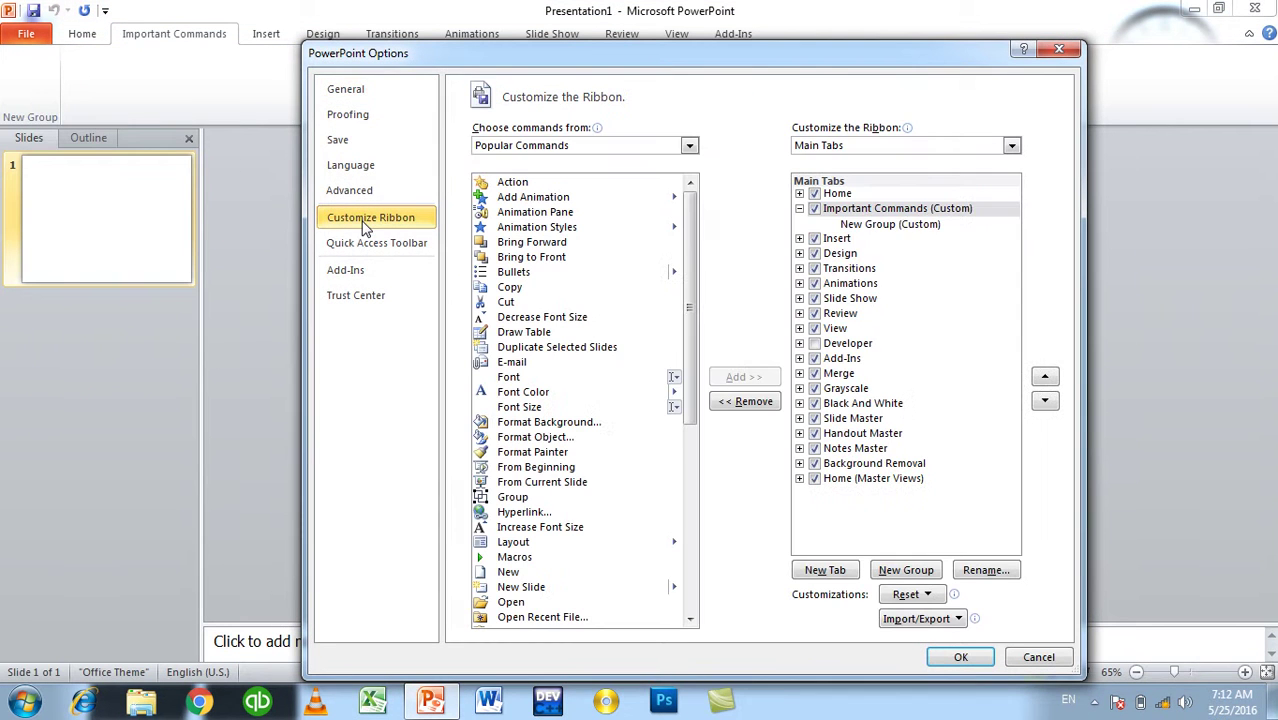
click(866, 211)
click(872, 226)
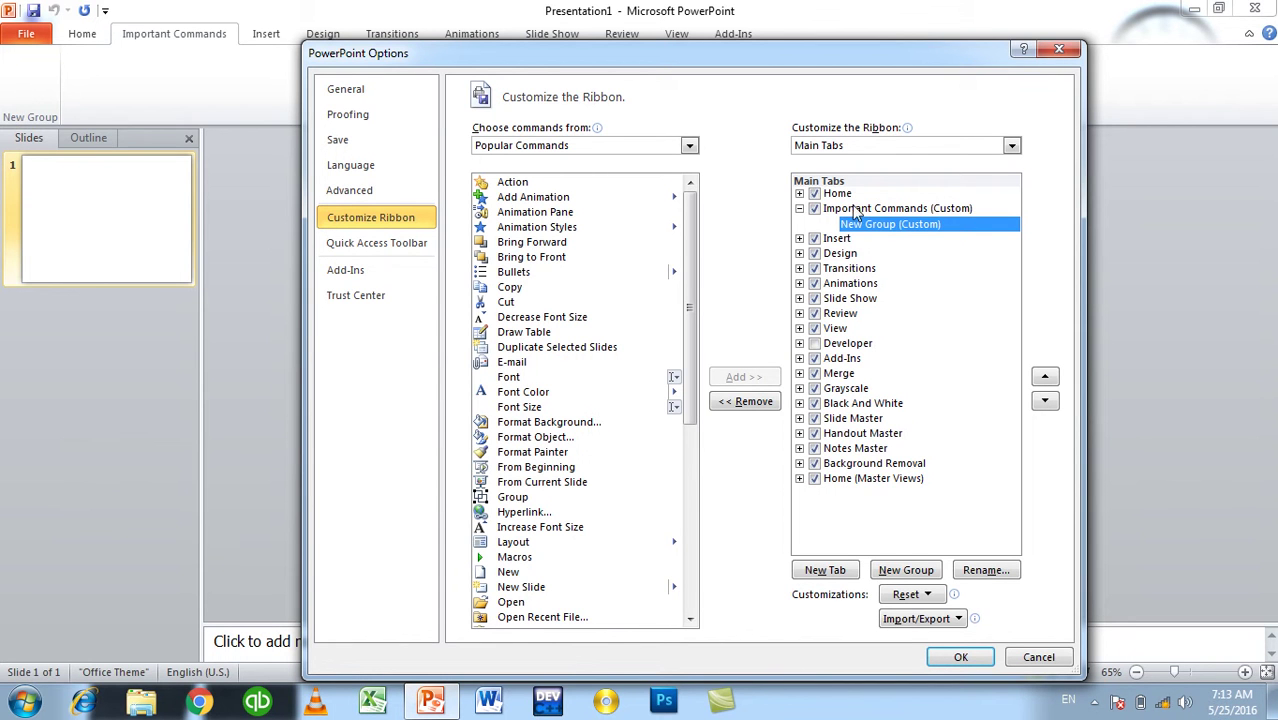
Rename the empty group to 'Editing Commands' and assign it a symbol.
click(978, 572)
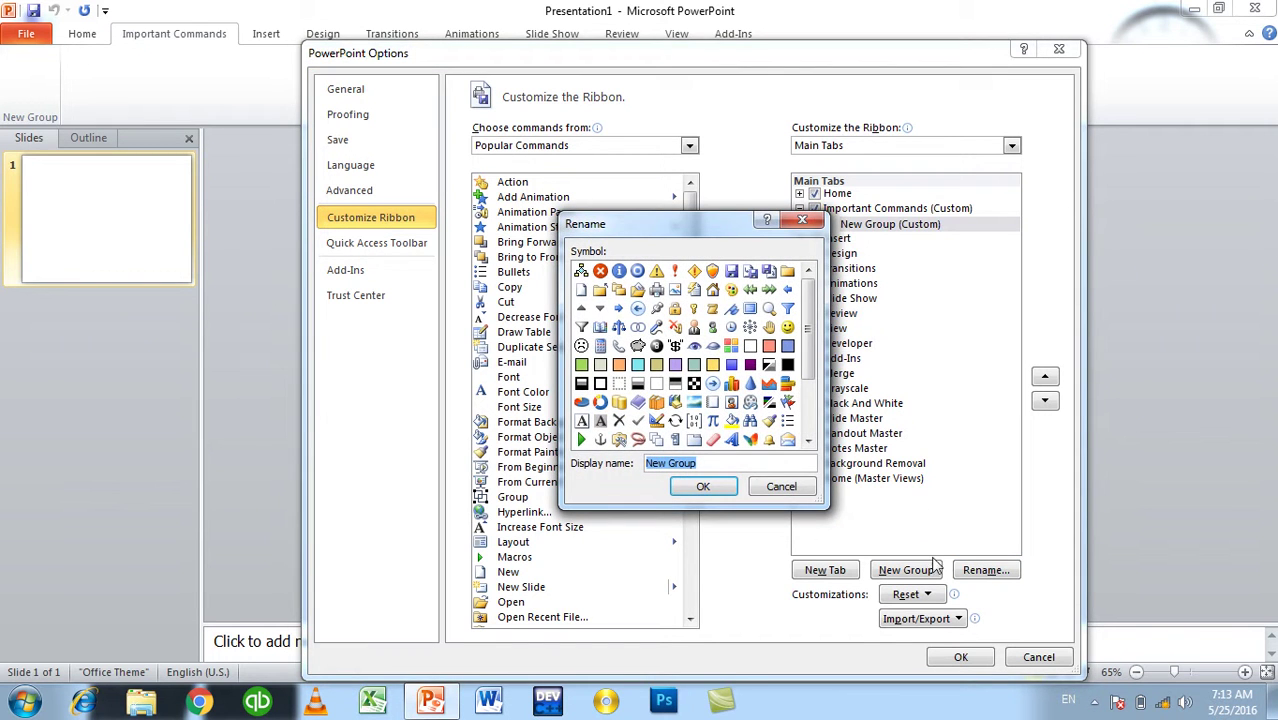
key(Escape)
click(980, 566)
text(Editing Com)
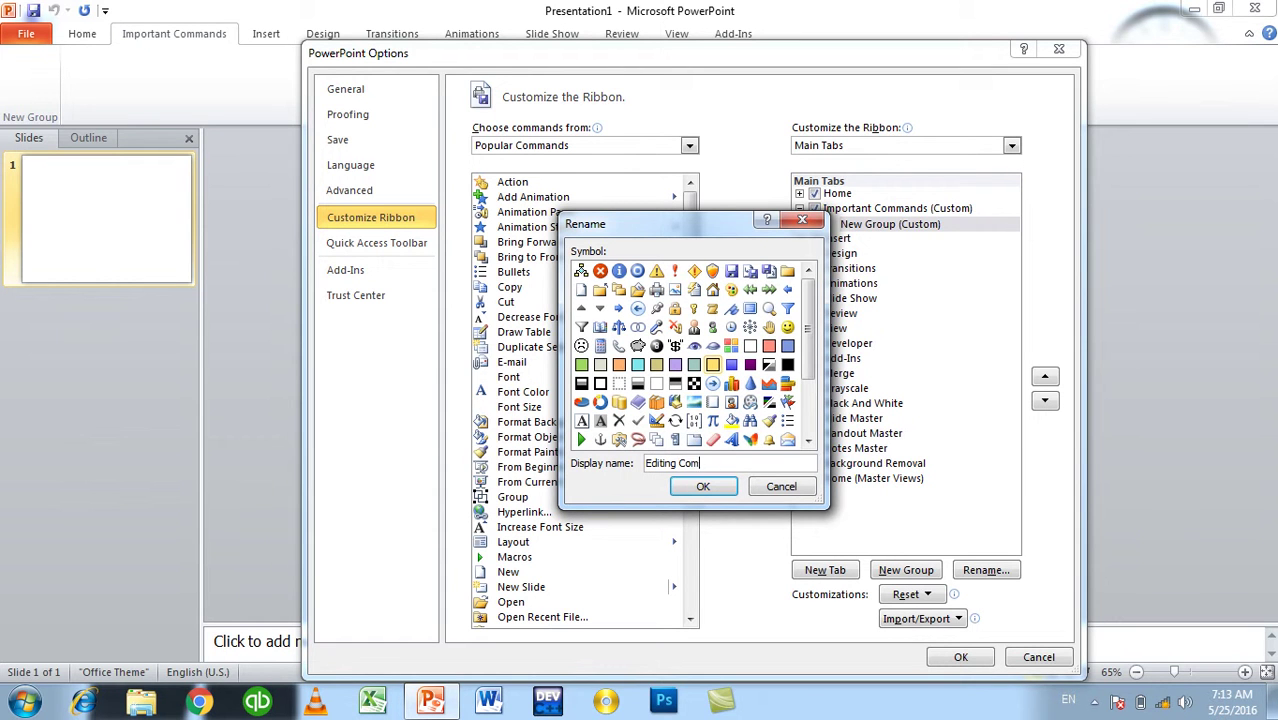
text(mands)
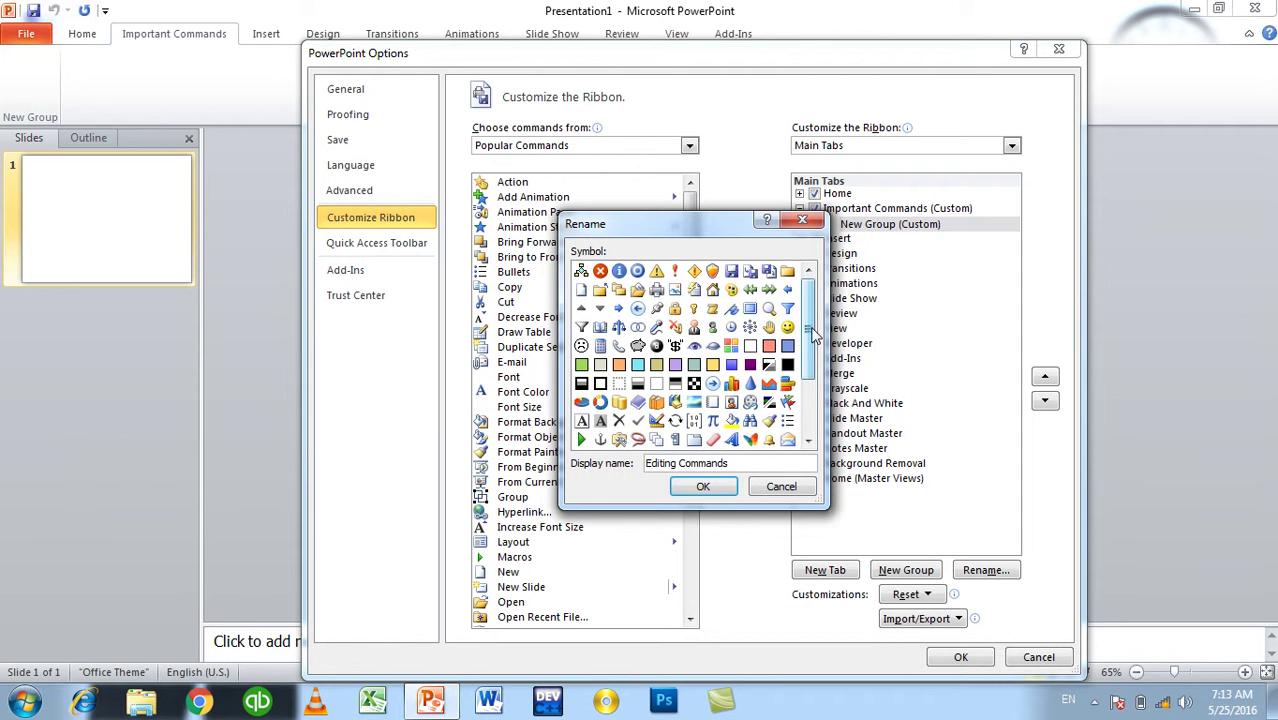
drag(814, 336, 813, 358)
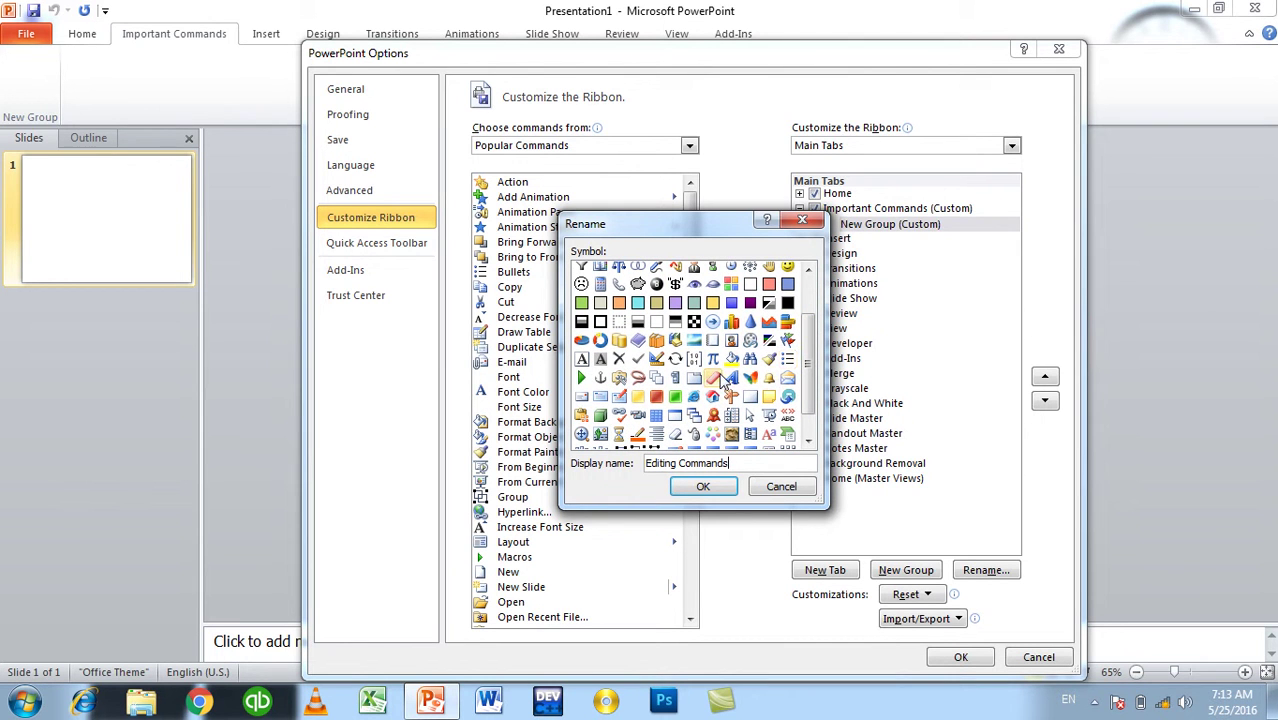
click(710, 341)
click(707, 483)
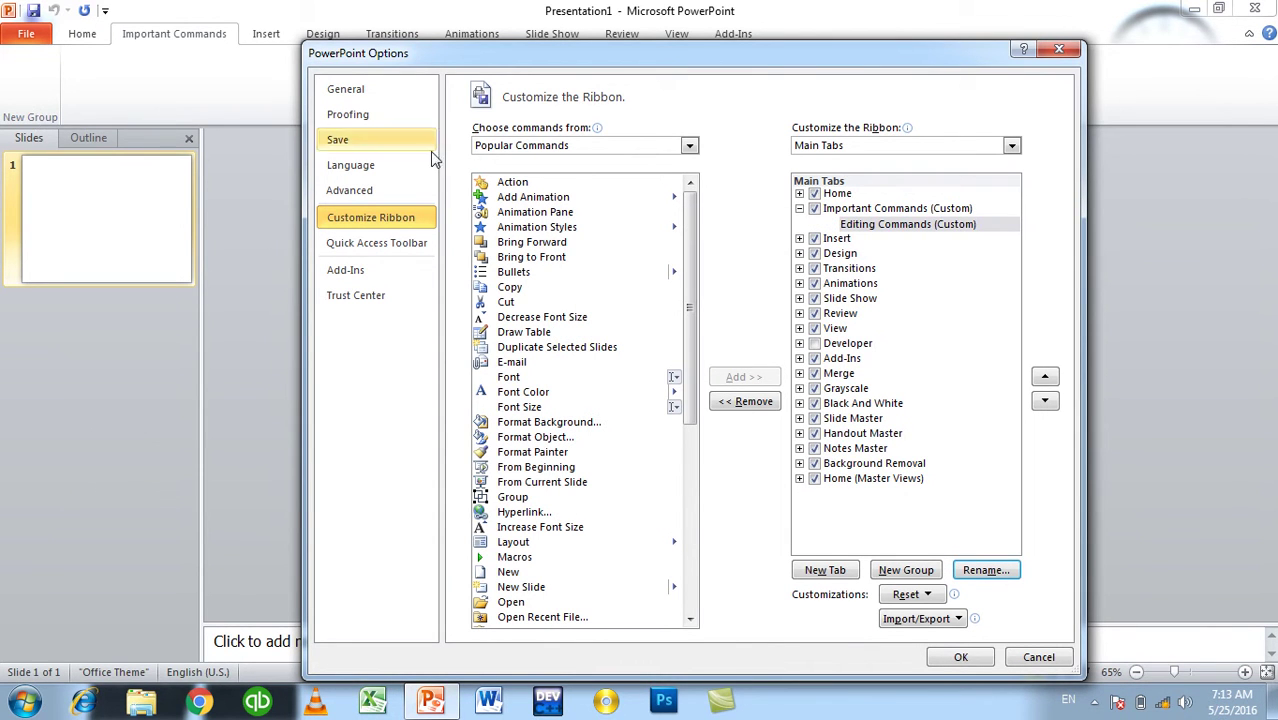
Remove the accidental extra tab and add a second New Group below Editing Commands.
click(843, 569)
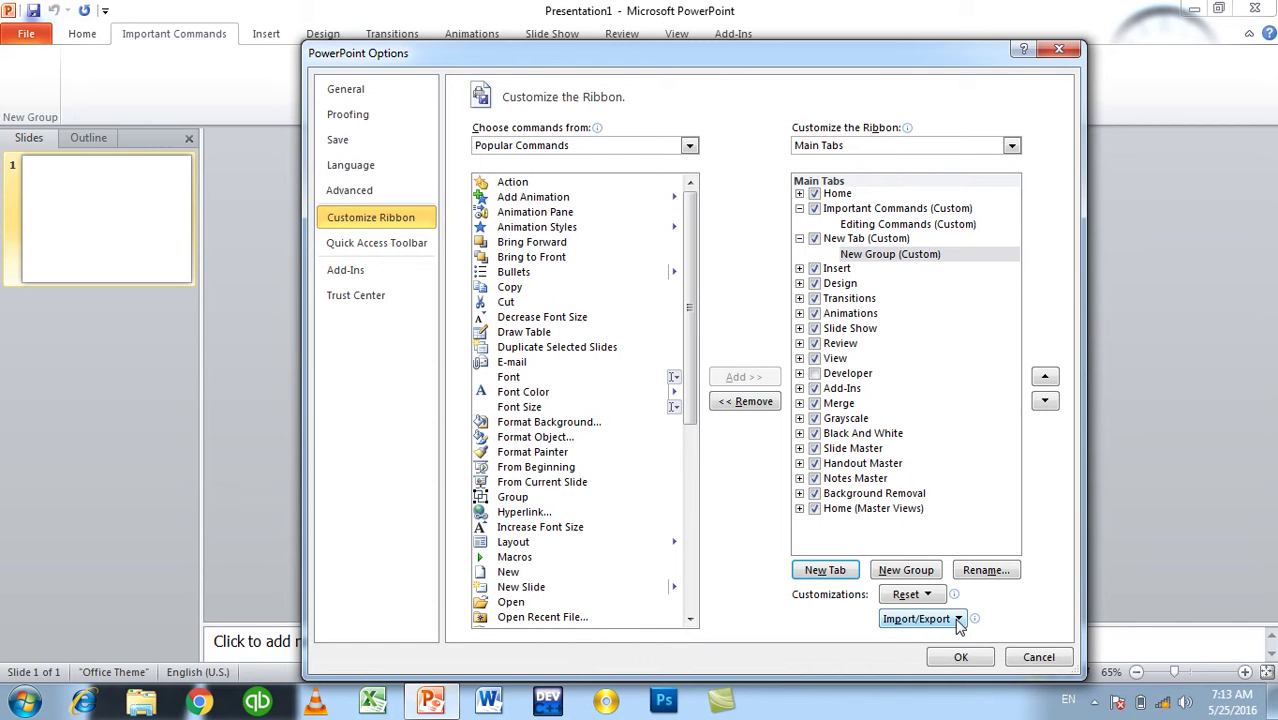
click(868, 240)
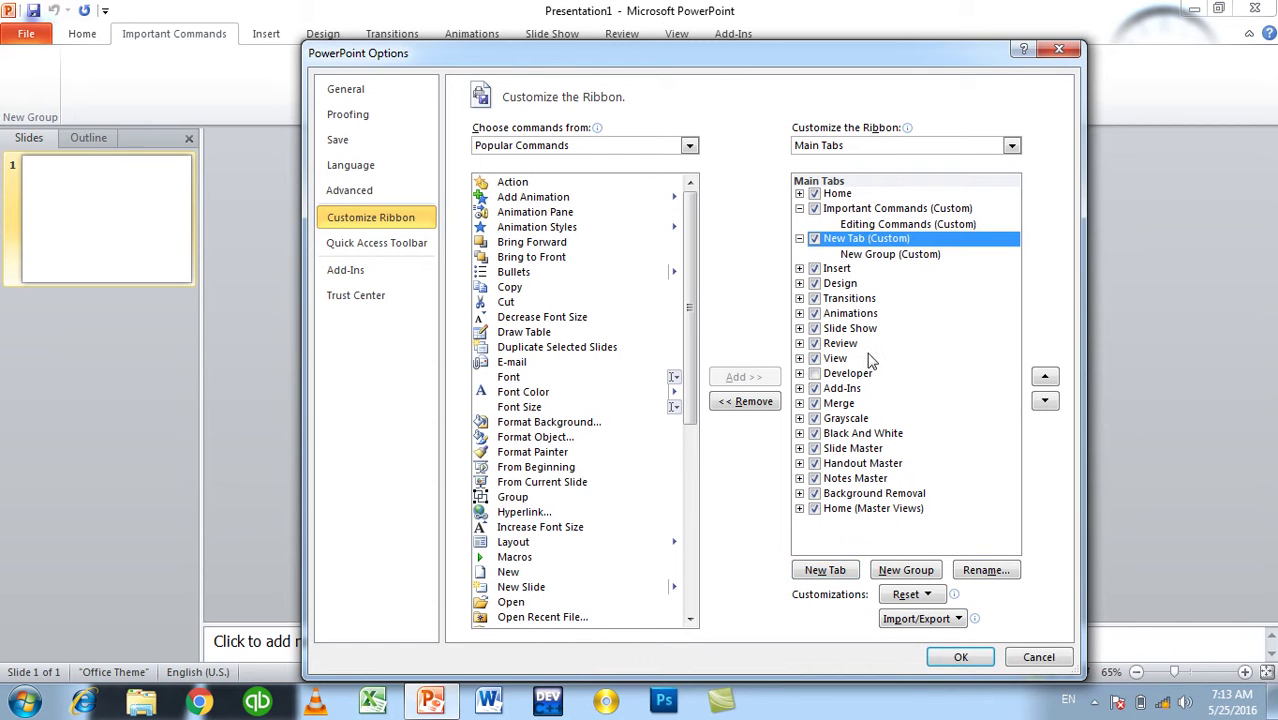
right_click(897, 252)
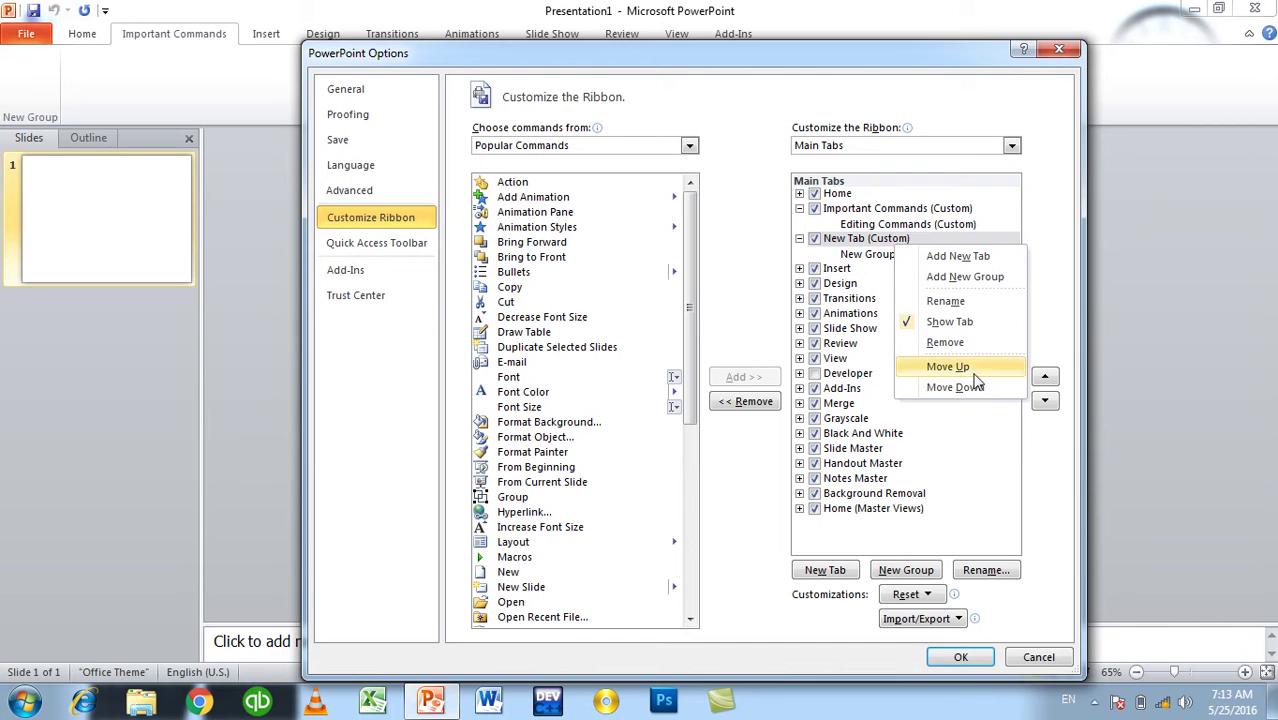
click(955, 343)
click(885, 225)
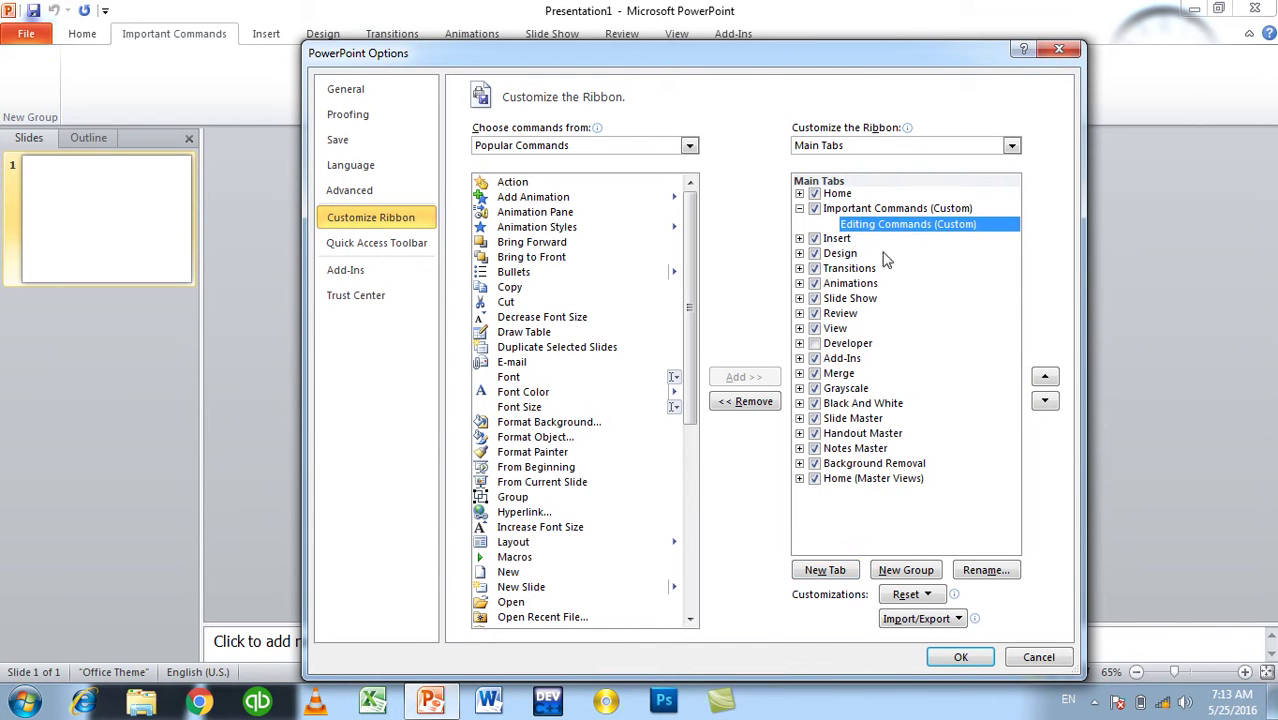
click(895, 570)
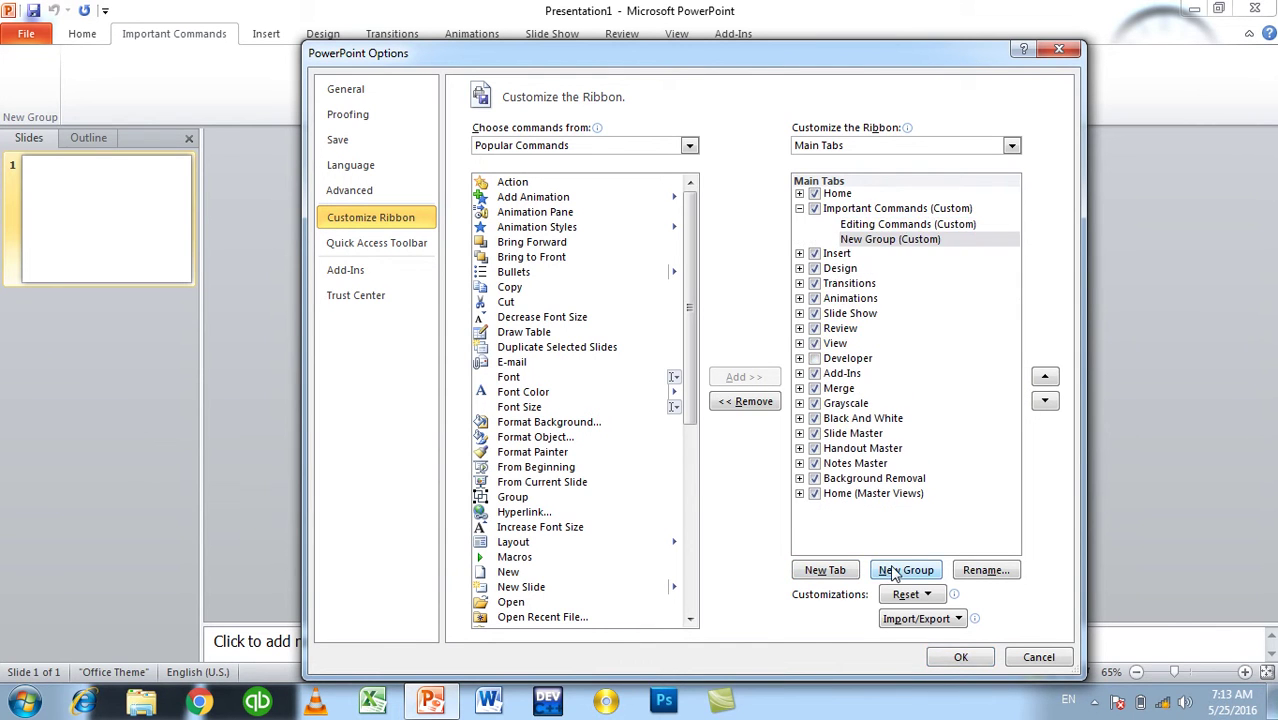
Rename the second custom group to 'Picture Command' and apply the ribbon changes.
click(967, 576)
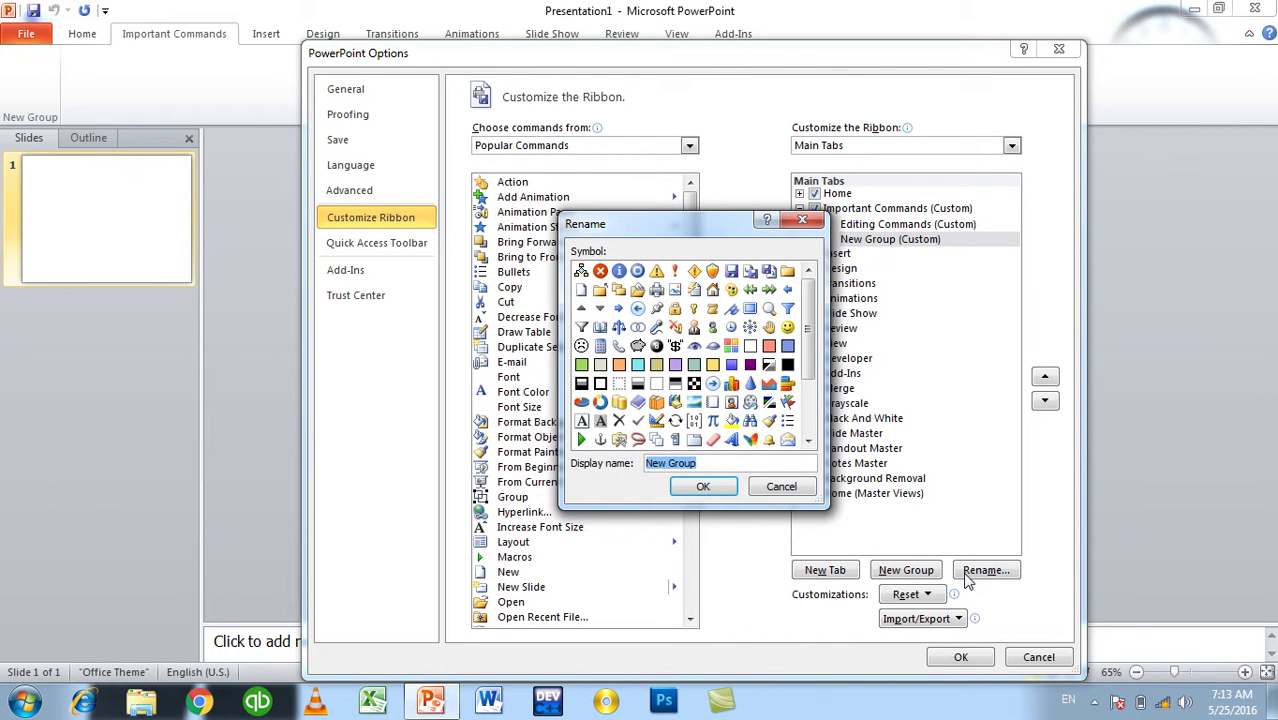
text(Picture Command)
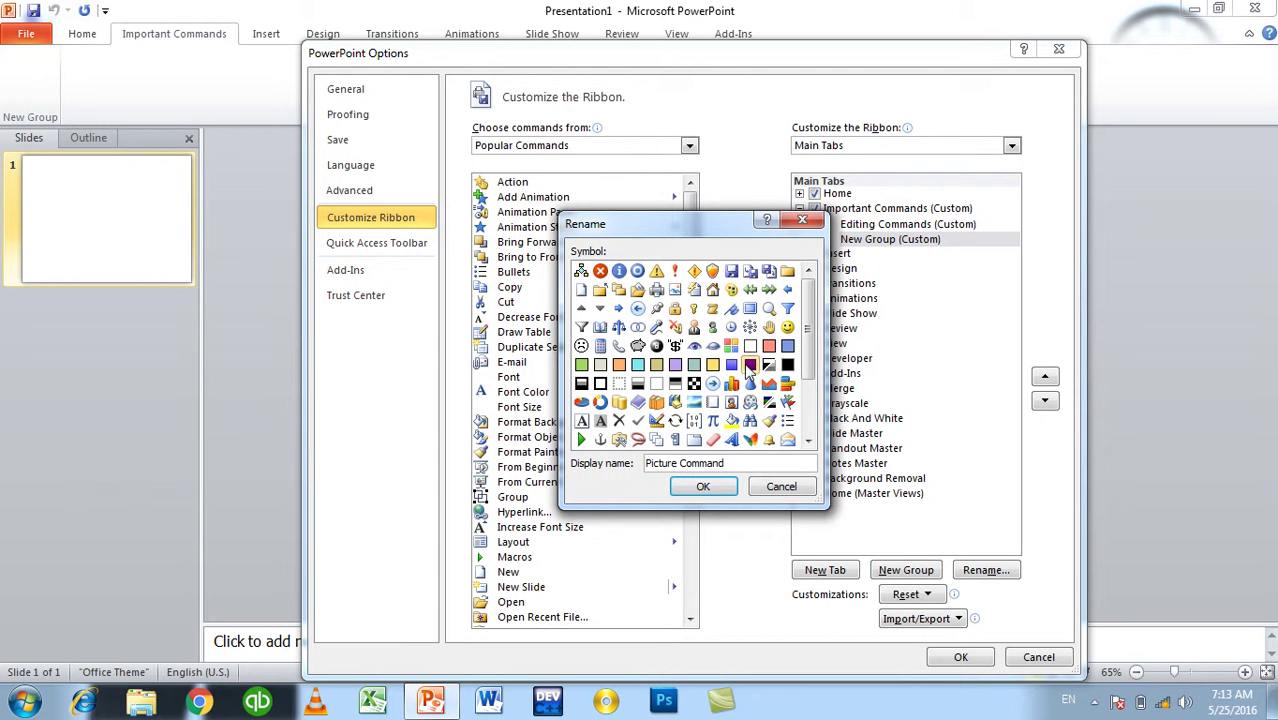
click(703, 486)
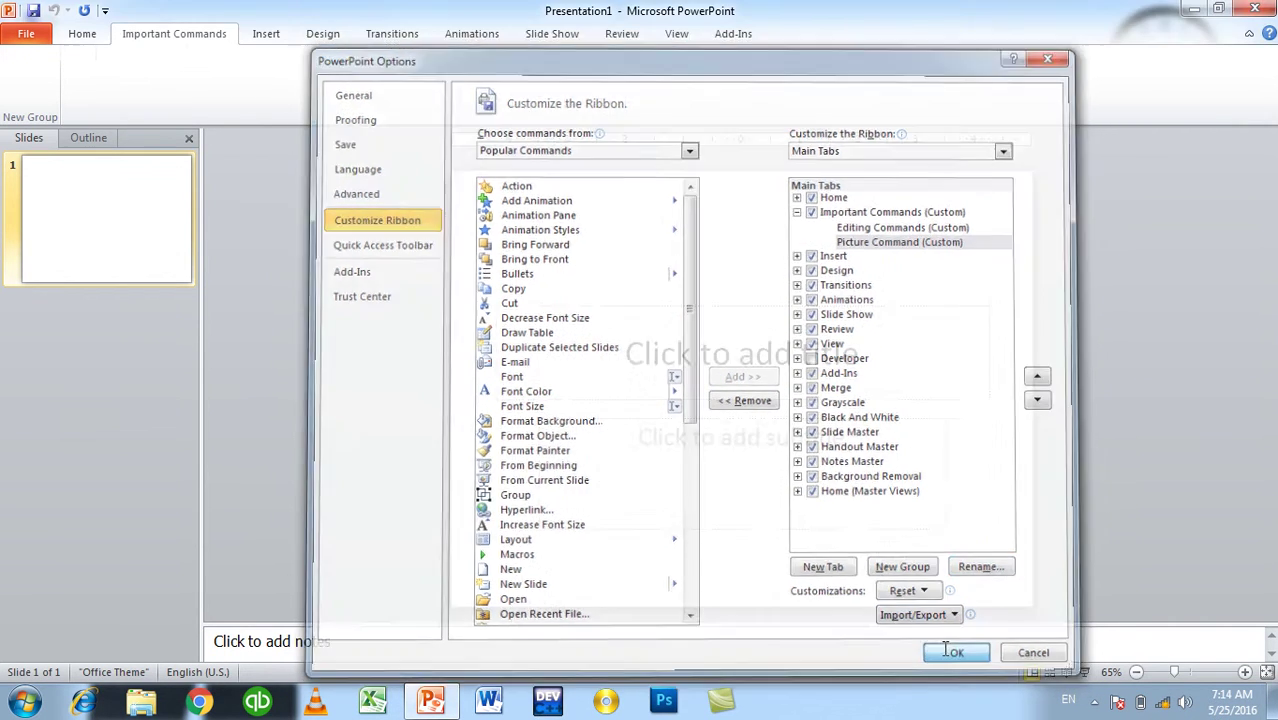
click(946, 652)
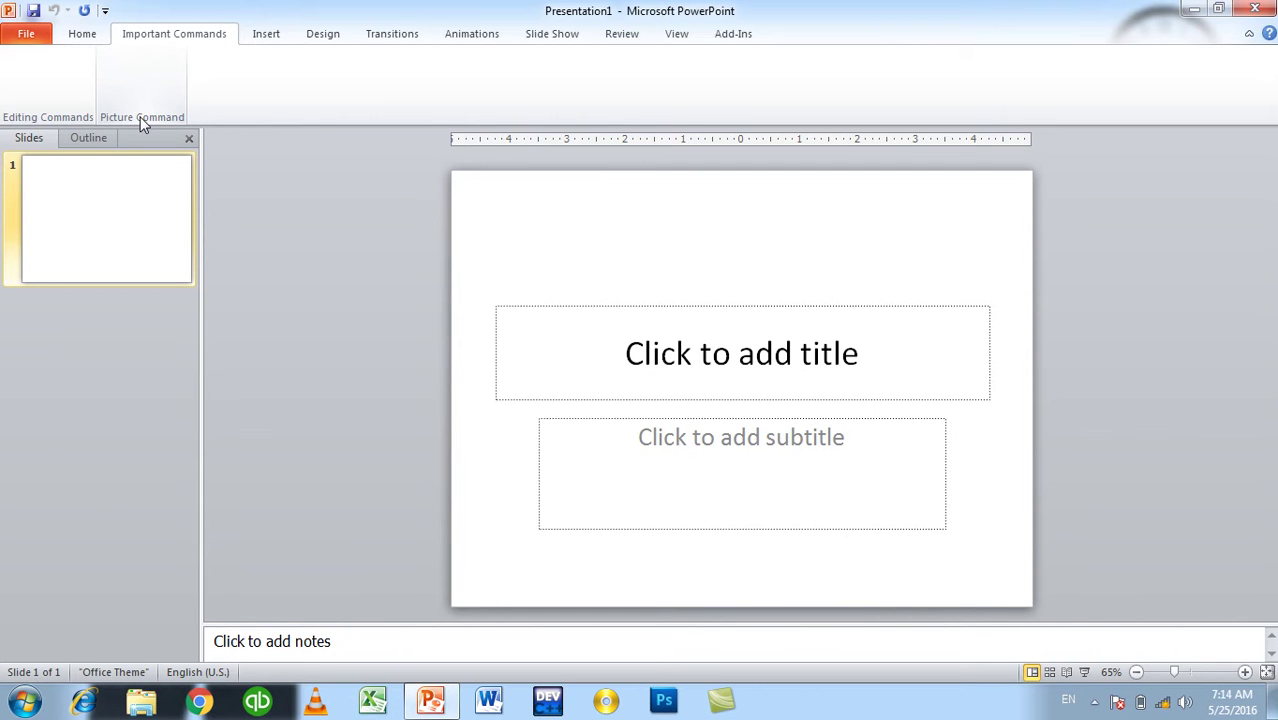
Reopen Customize Ribbon in PowerPoint Options and select the Editing Commands (Custom) group.
click(26, 33)
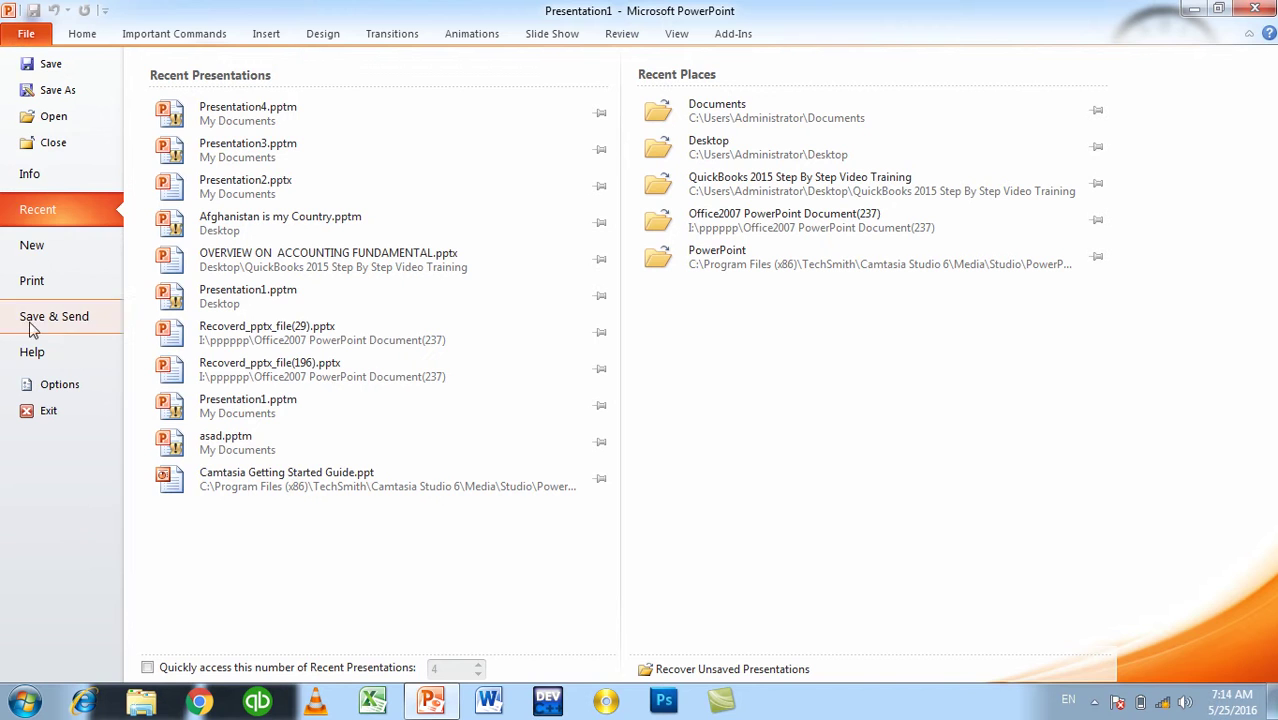
click(95, 391)
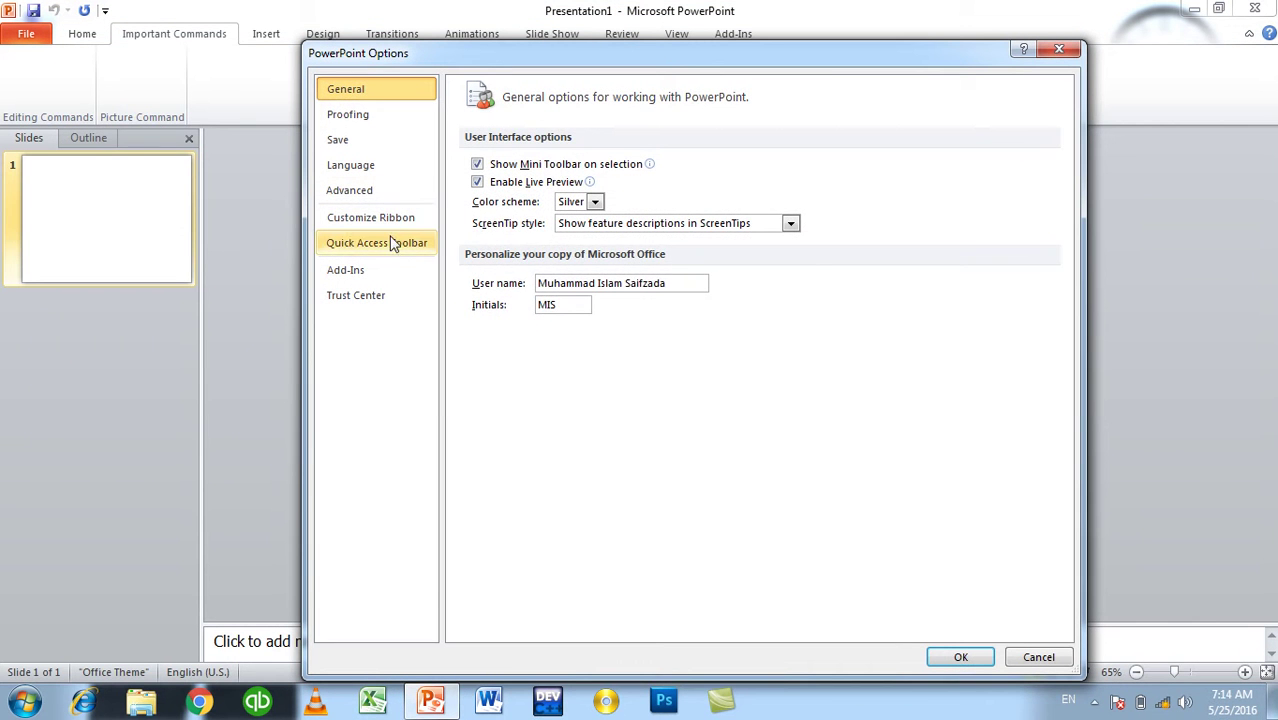
click(397, 219)
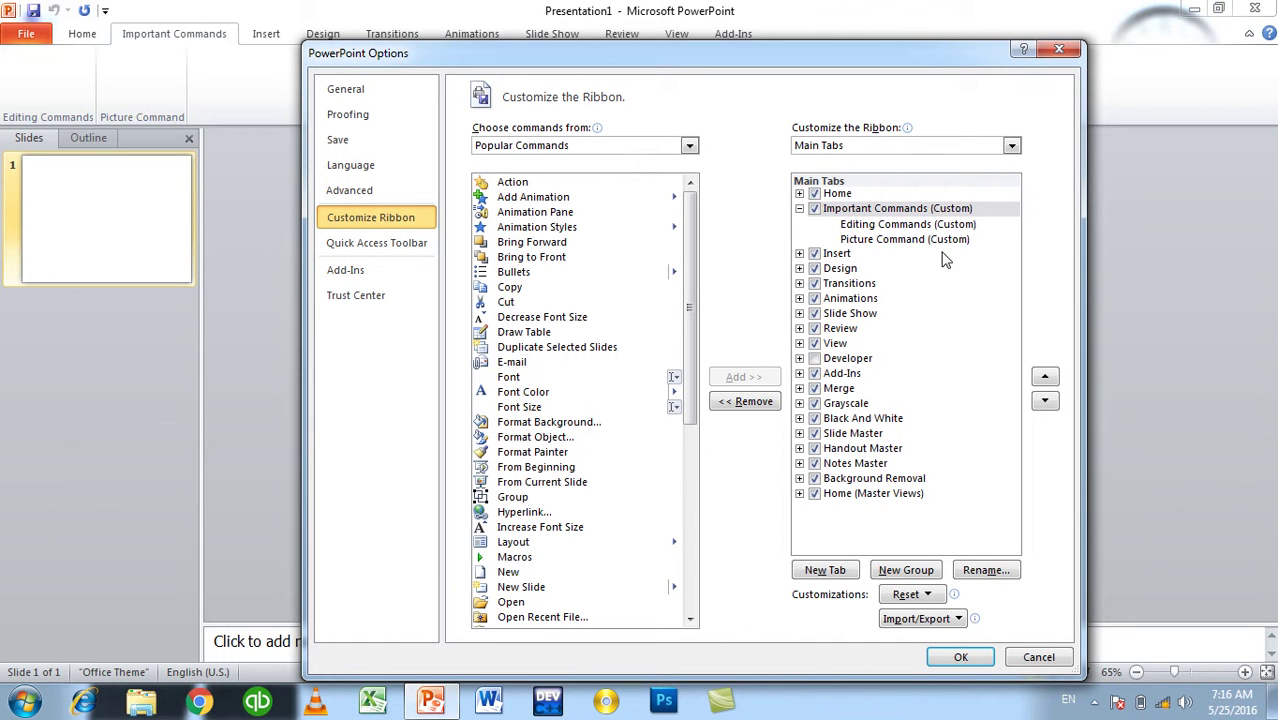
click(917, 227)
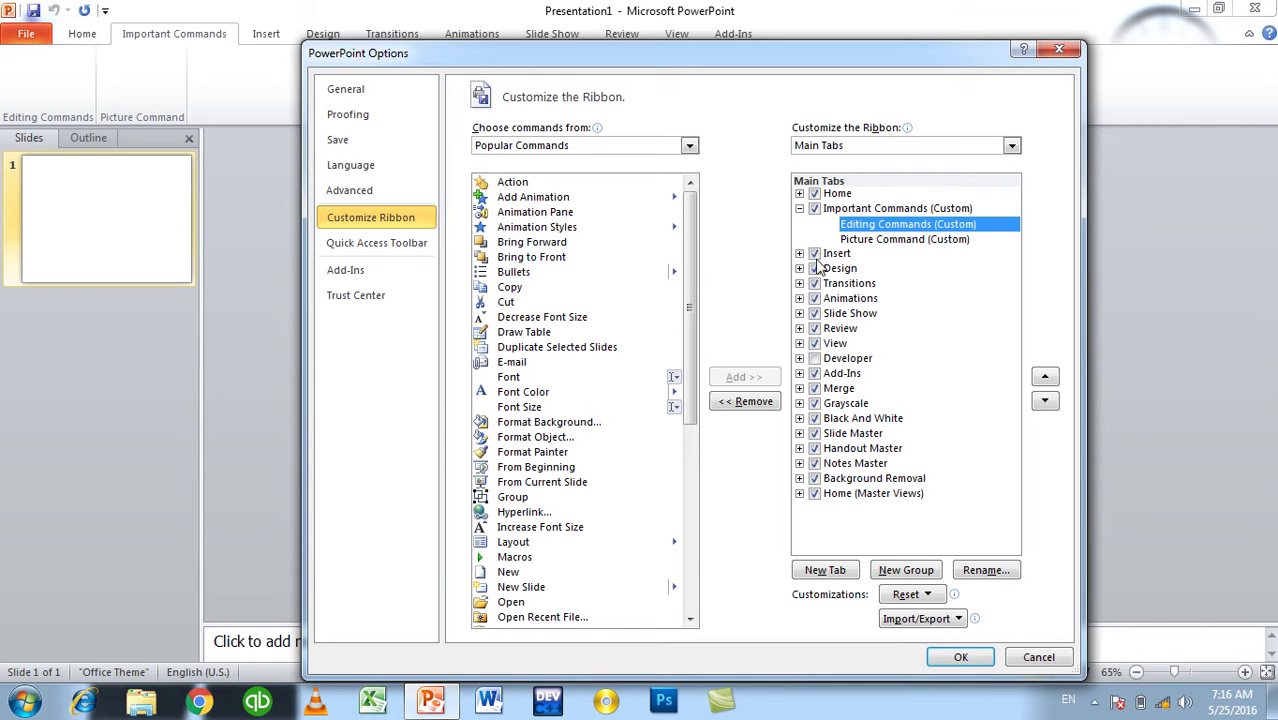
Add Copy, Cut and Font from Popular Commands to the Editing Commands group.
click(530, 287)
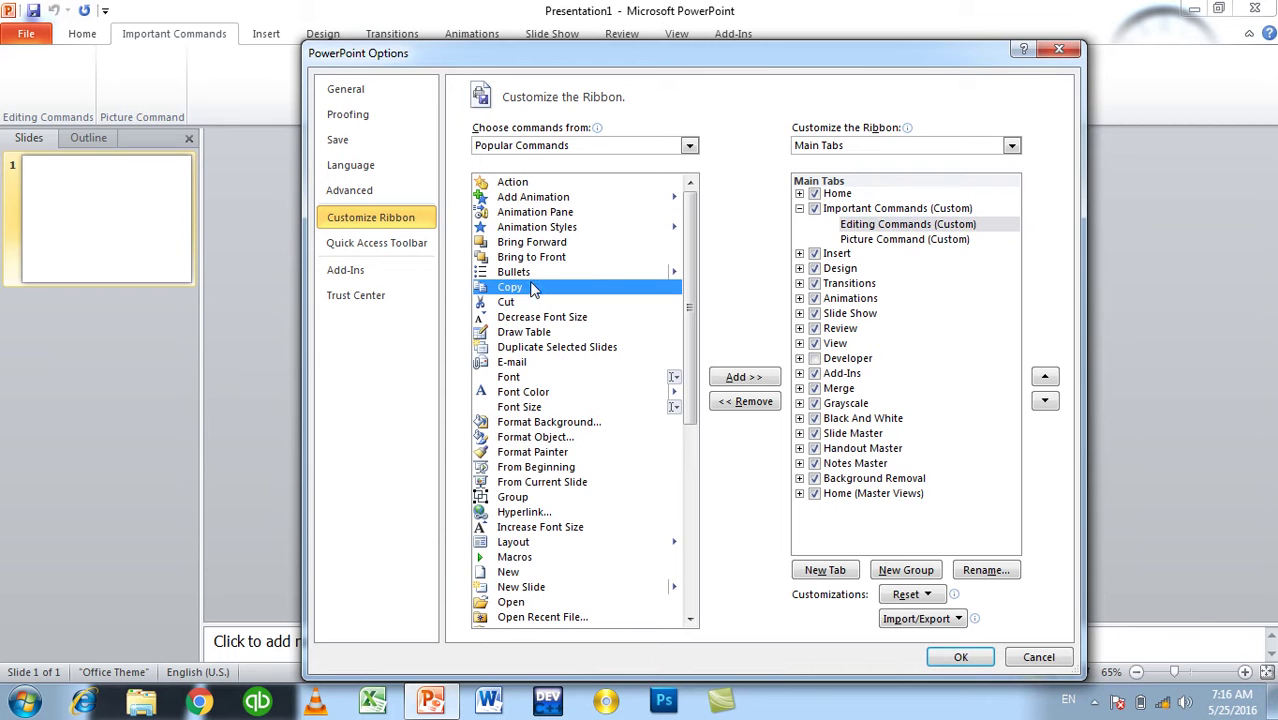
click(737, 378)
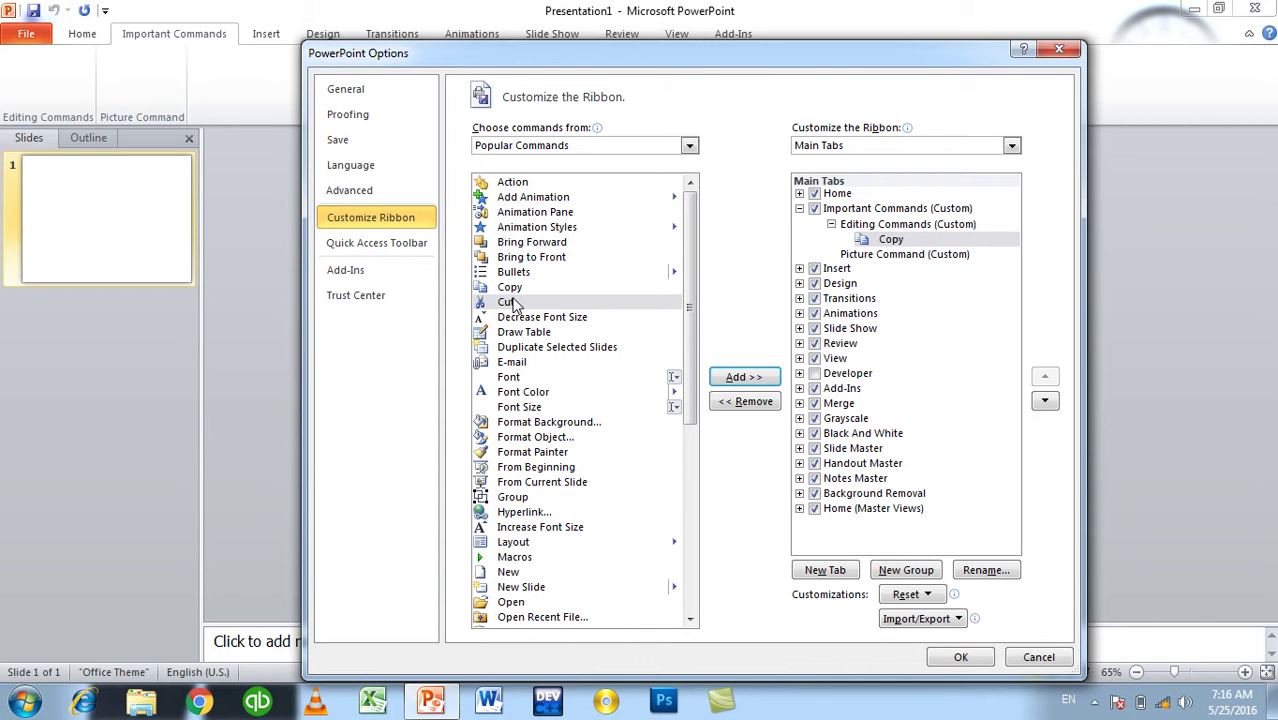
click(742, 378)
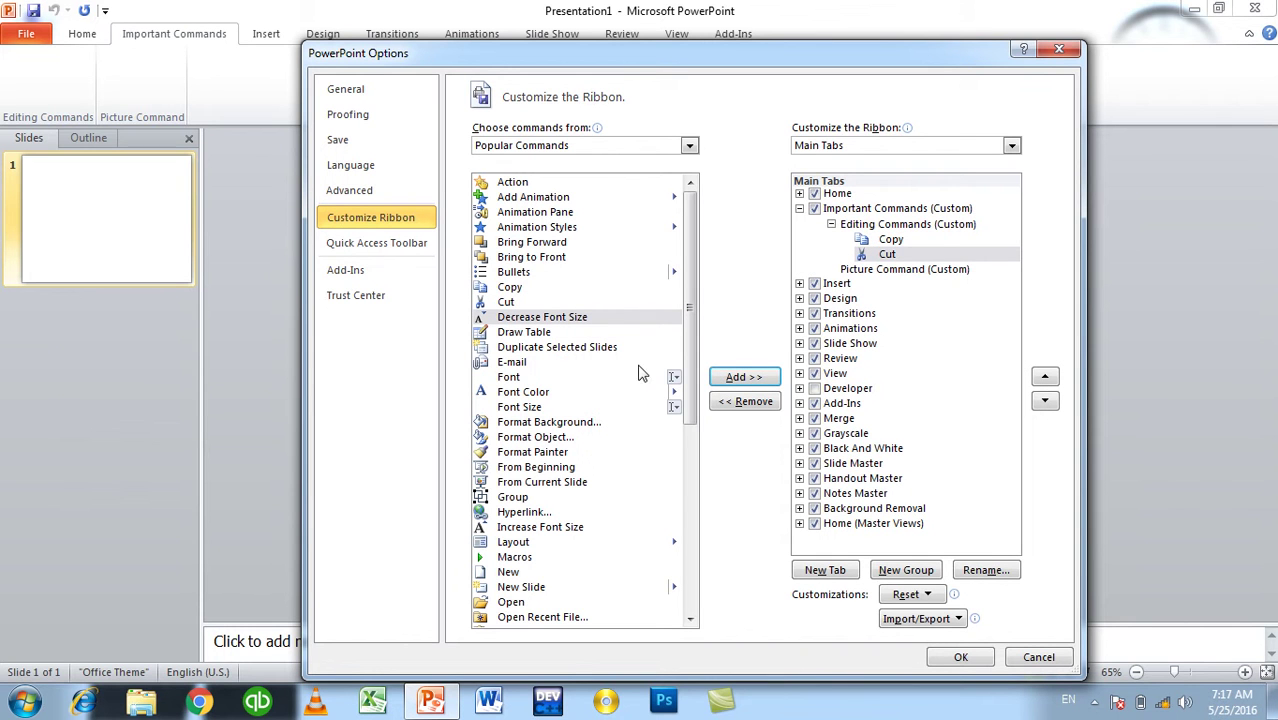
click(510, 378)
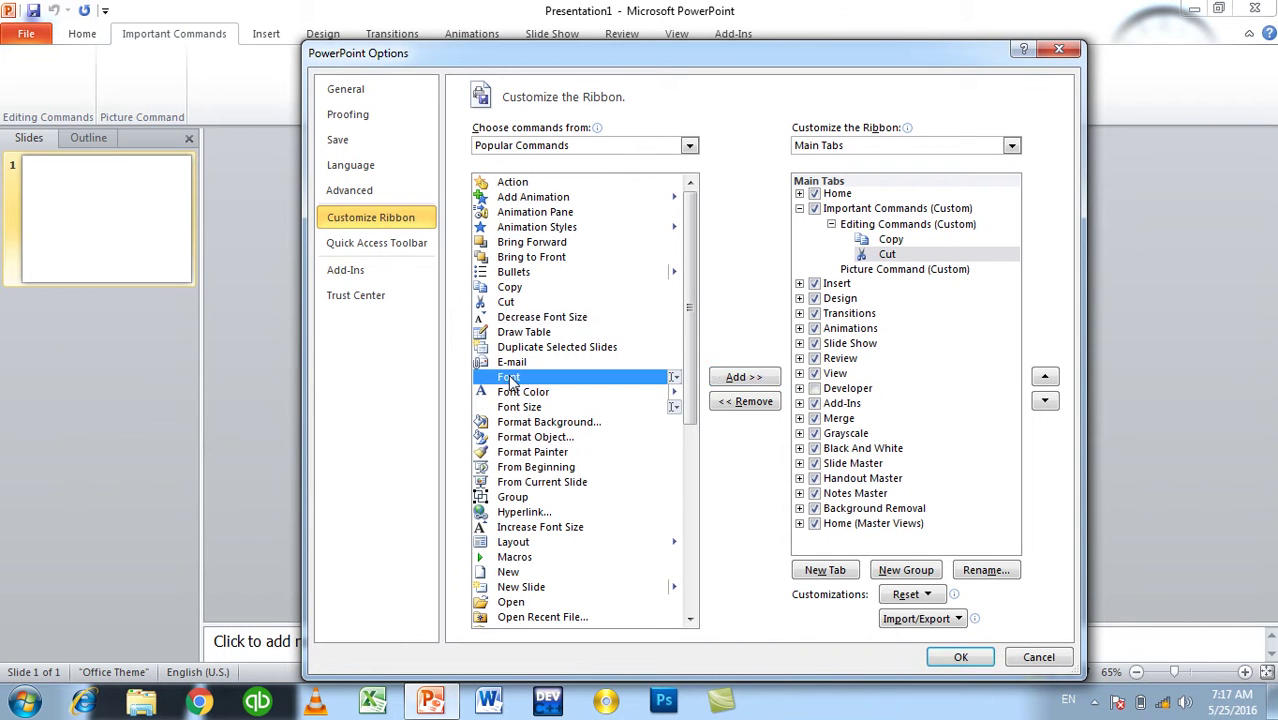
click(742, 378)
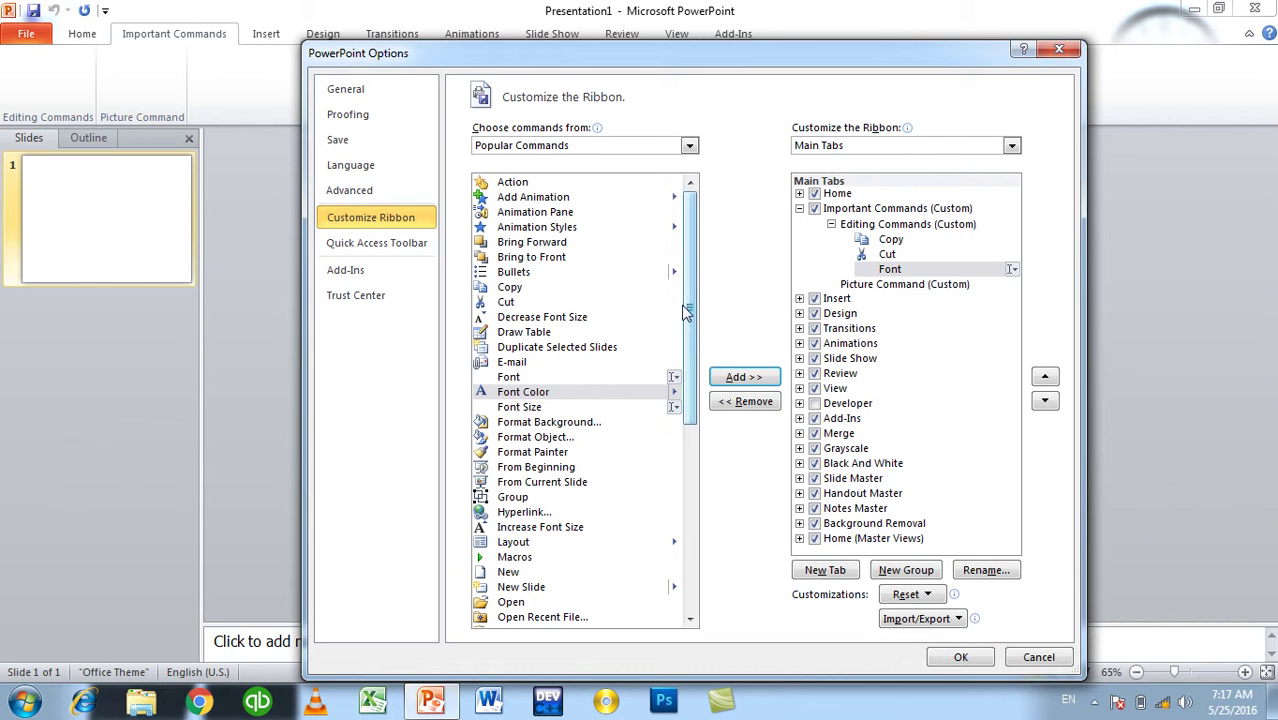
drag(686, 312, 689, 437)
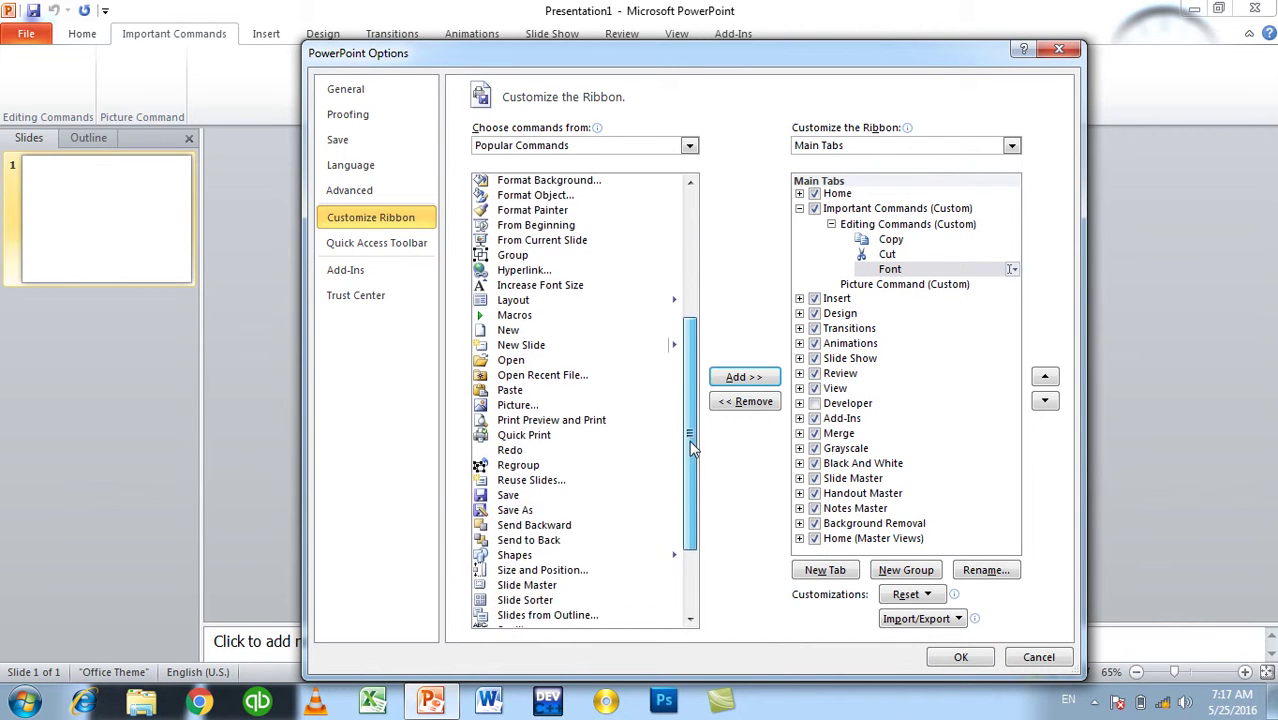
drag(689, 437, 690, 486)
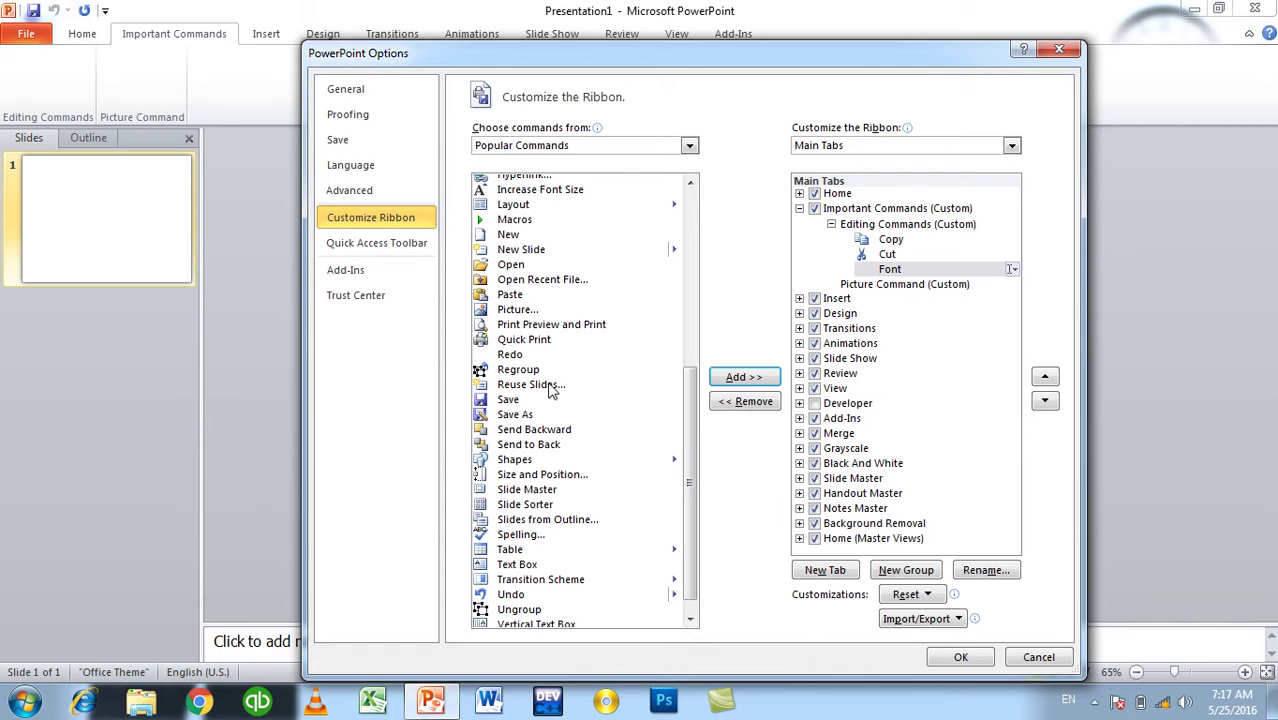
Add Redo, Save, Save As, Table, Text Box and Undo to Editing Commands.
click(550, 354)
click(724, 378)
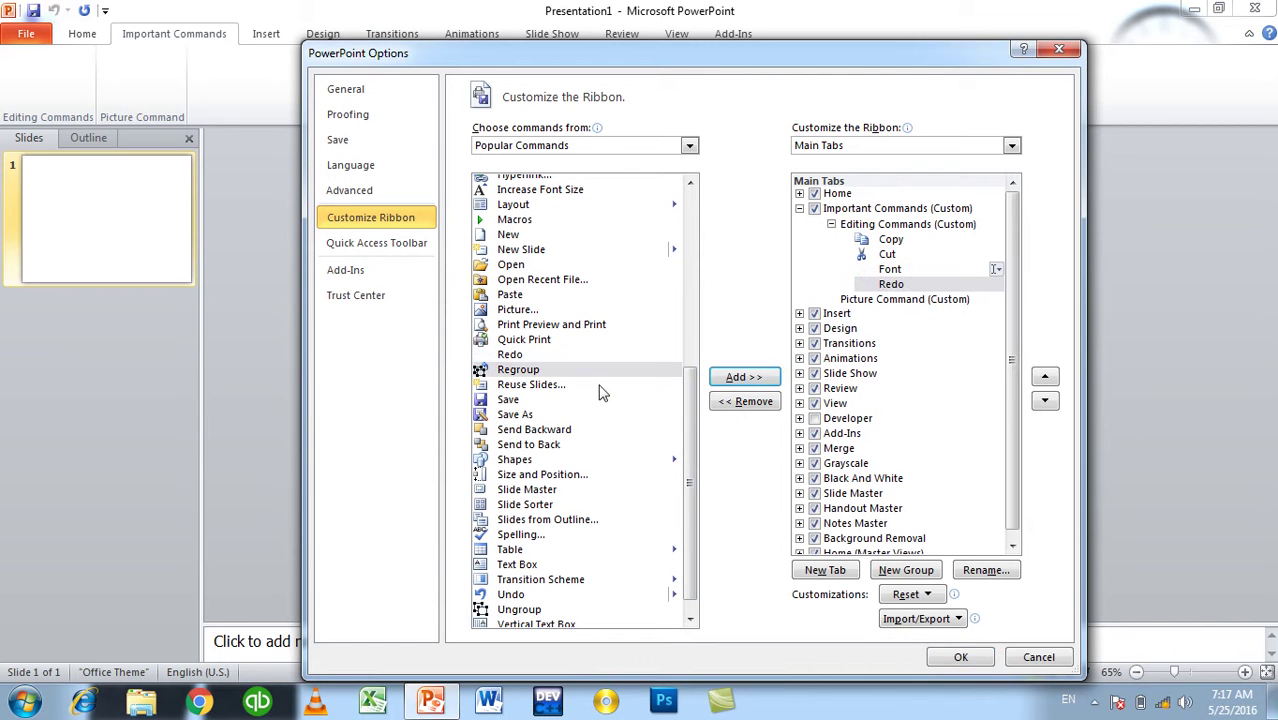
click(550, 400)
click(748, 380)
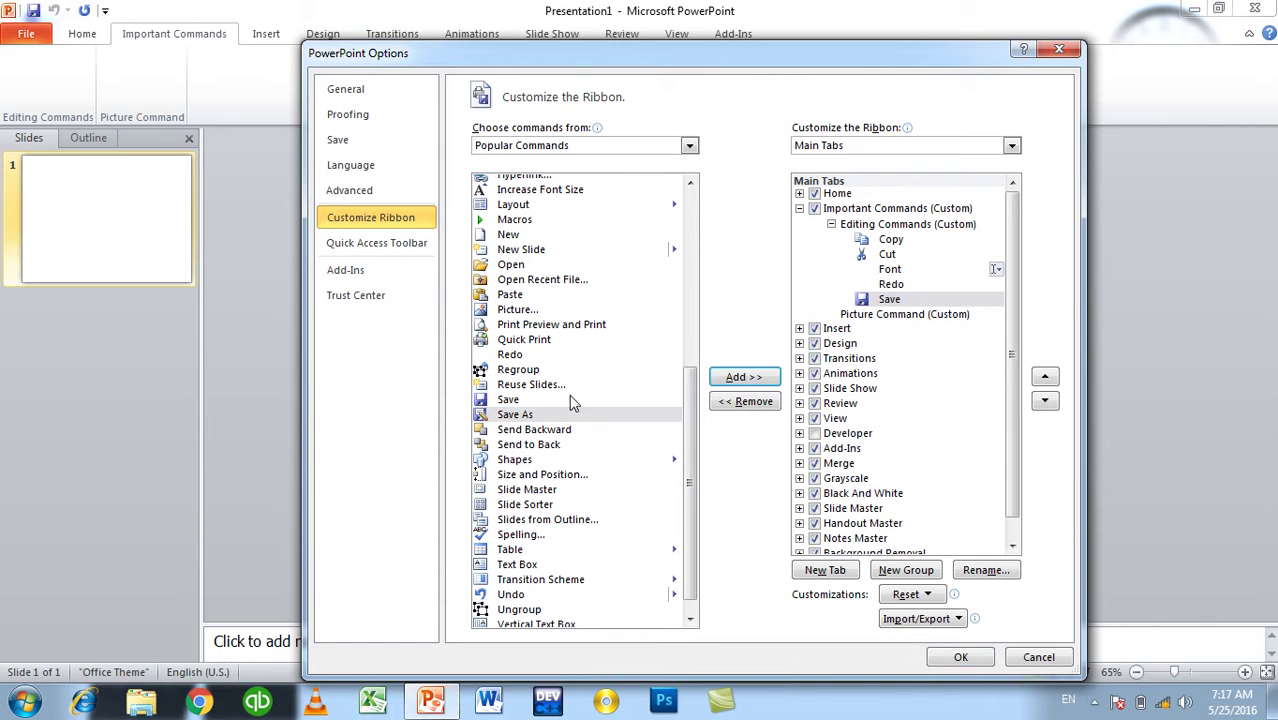
click(735, 380)
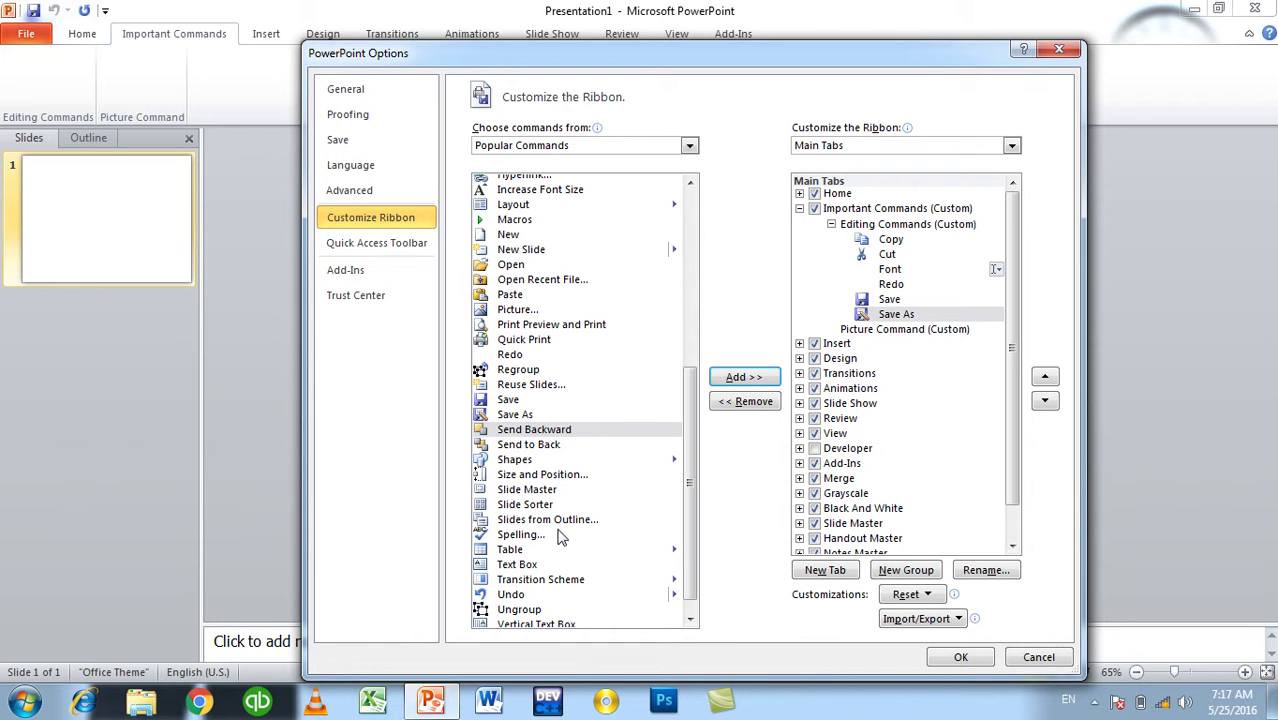
click(537, 549)
click(747, 381)
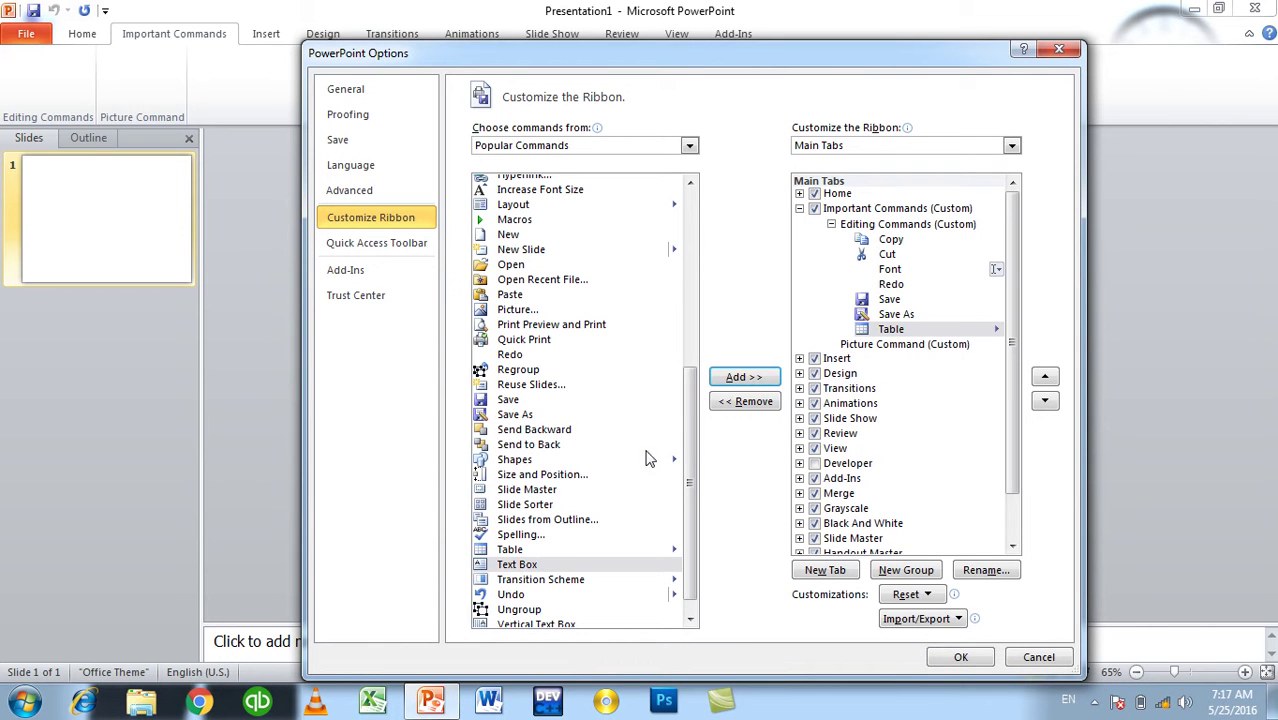
click(716, 378)
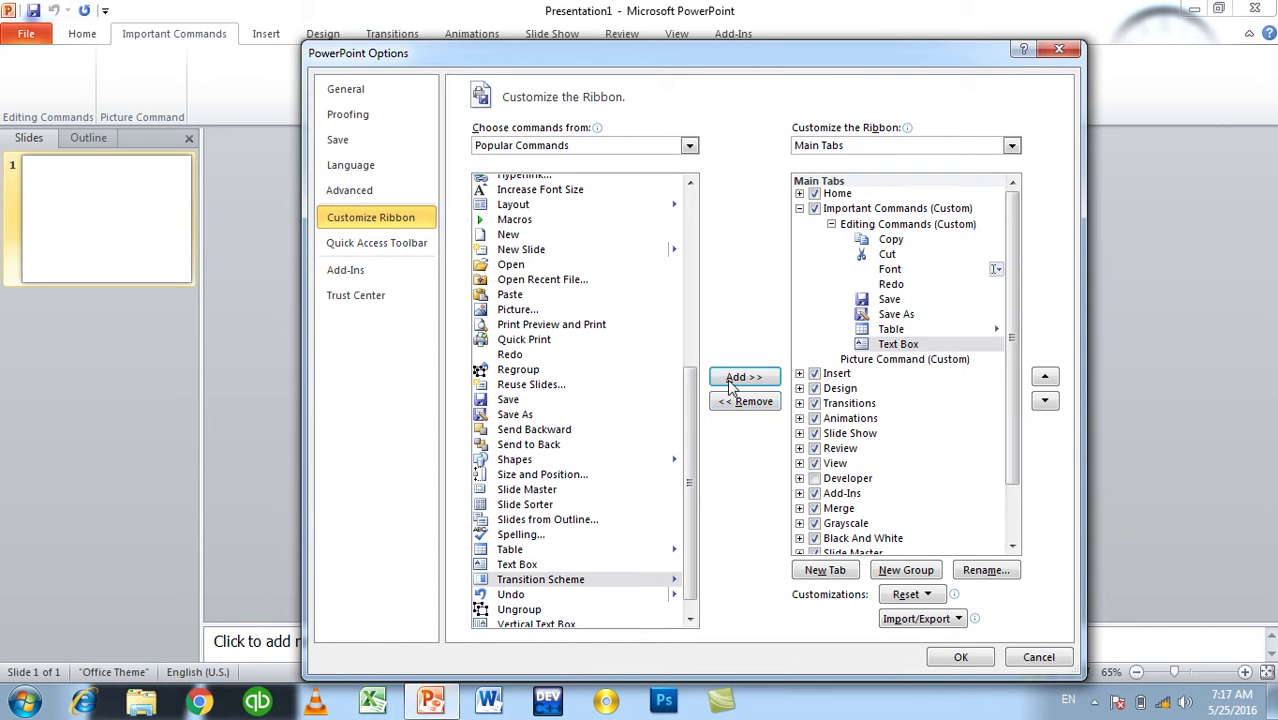
click(550, 596)
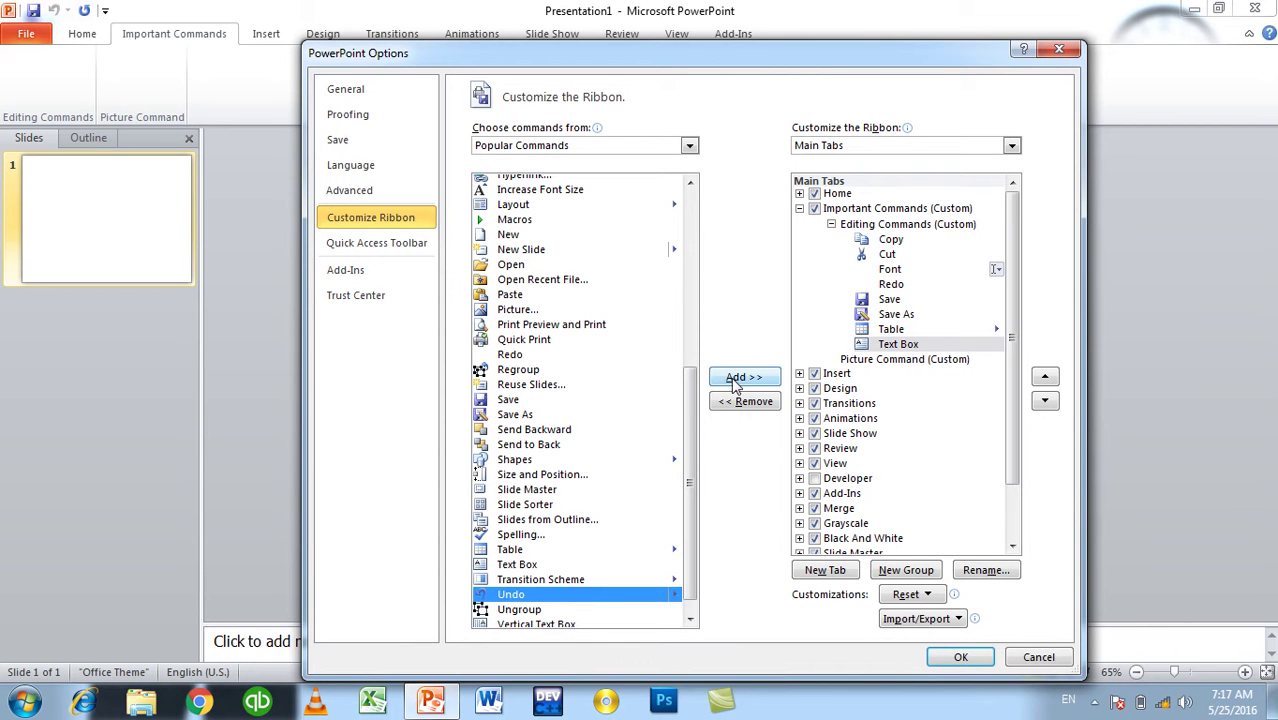
click(740, 380)
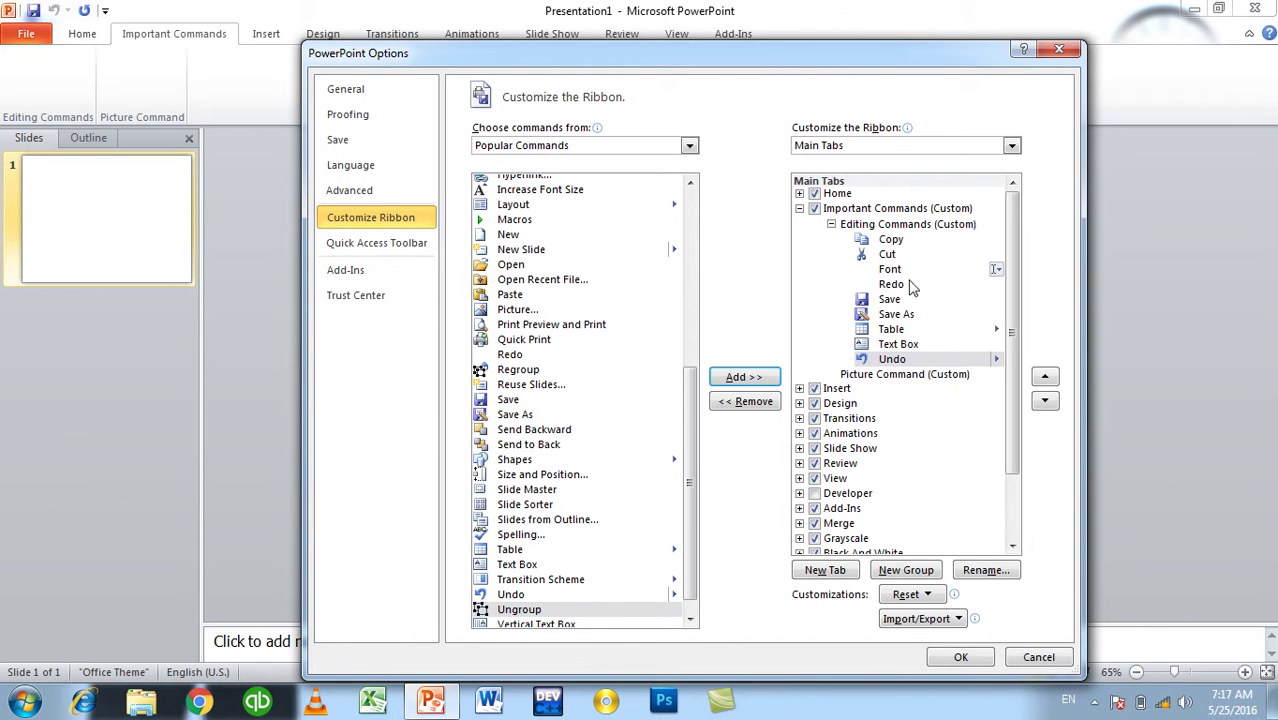
click(891, 376)
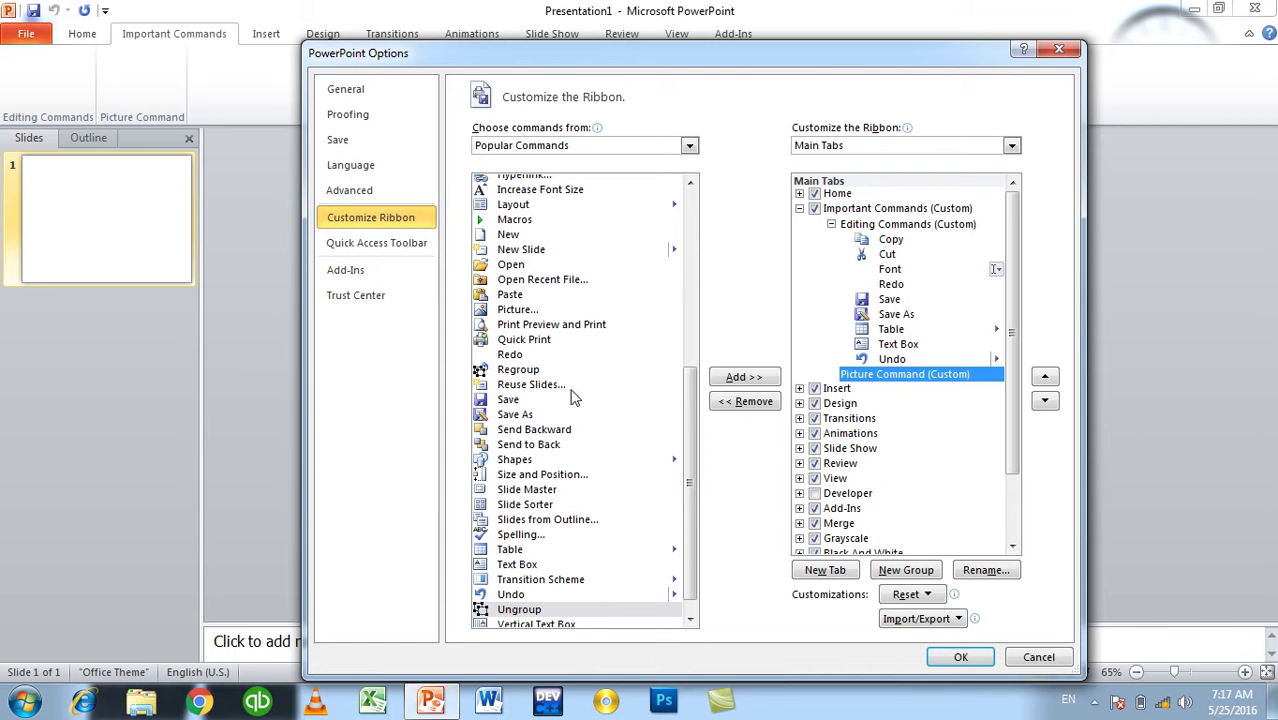
drag(690, 420, 693, 245)
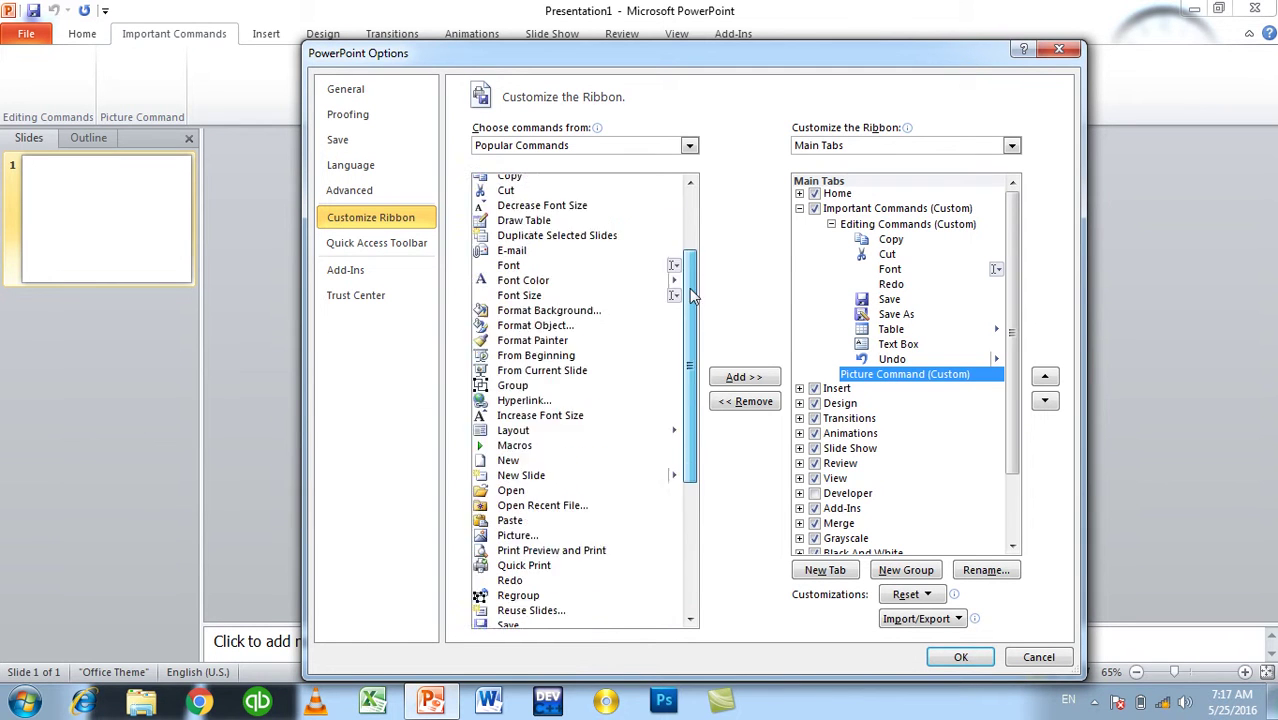
Switch the command source to All Commands and add 3-D Rotation to Picture Command.
click(643, 147)
key(Escape)
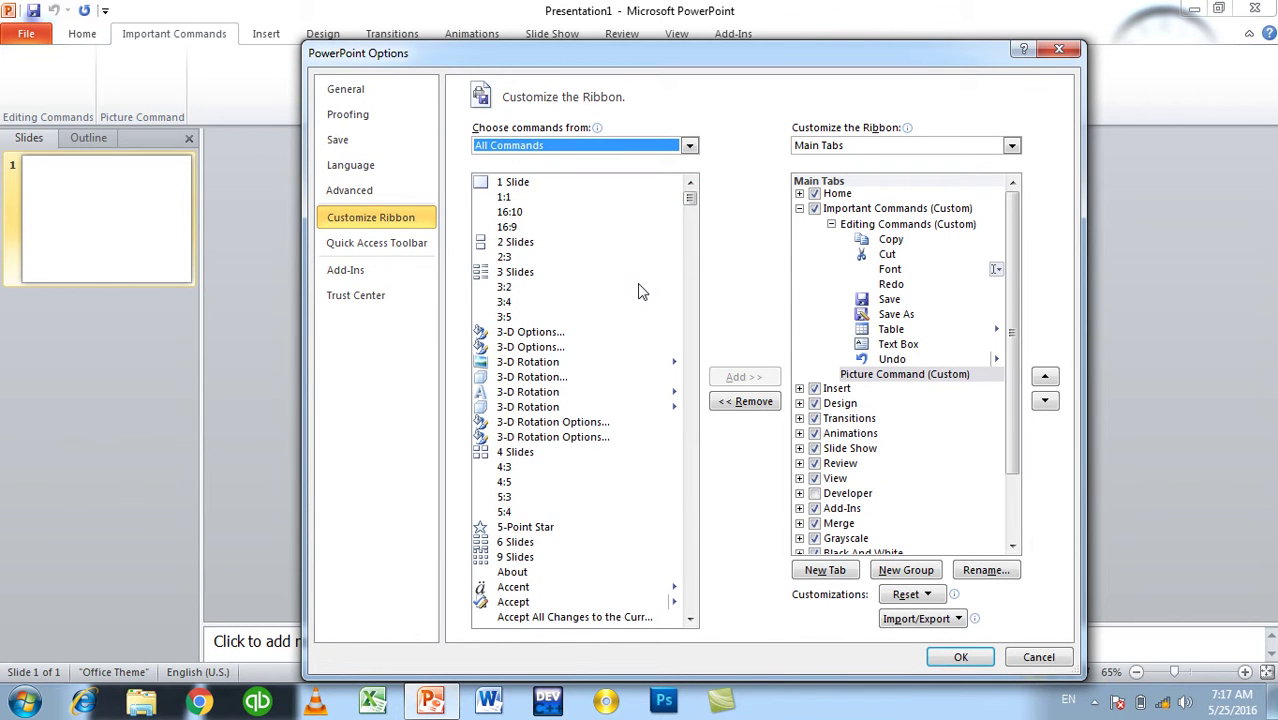
click(541, 334)
click(545, 362)
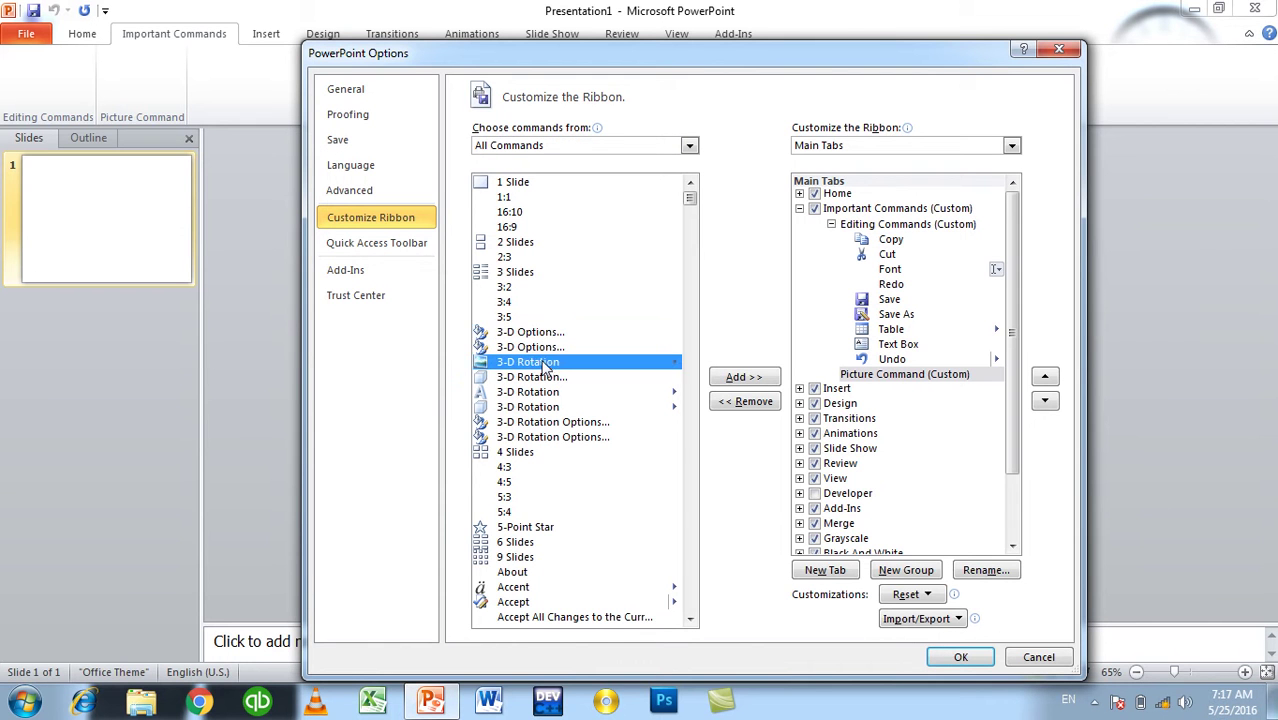
click(744, 377)
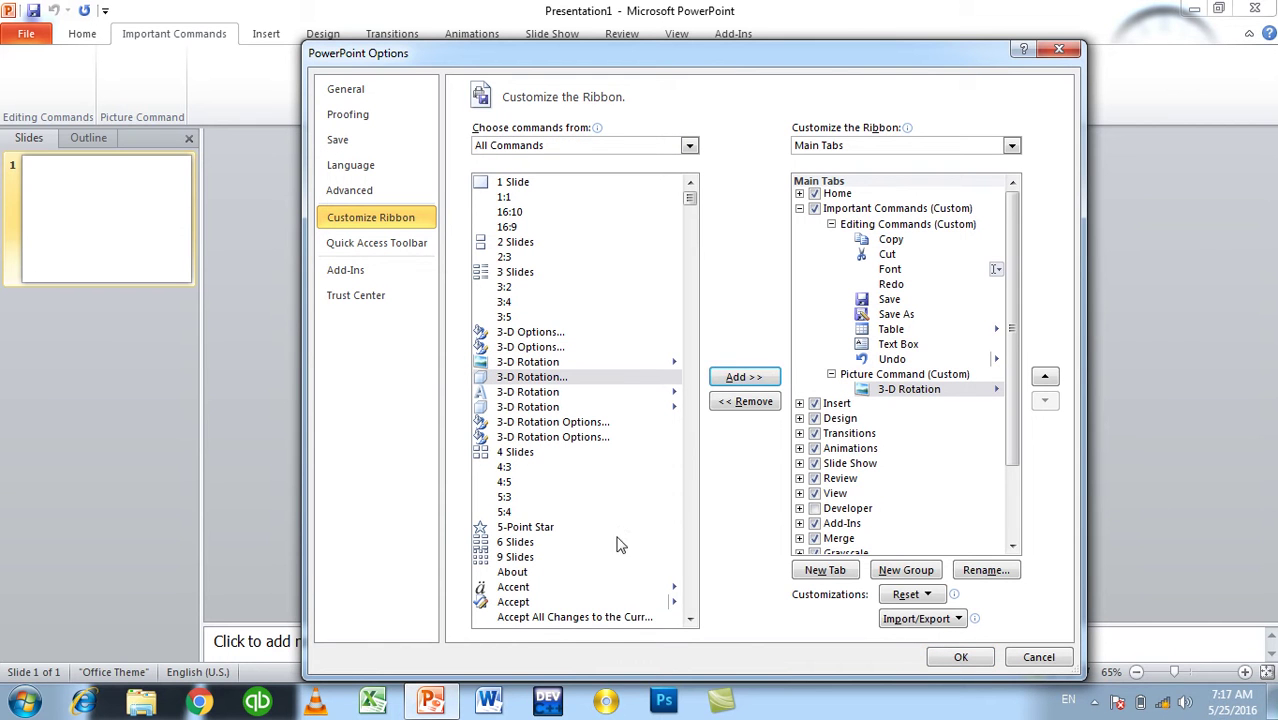
Add Arrange All and Arrange to the Picture Command group.
click(691, 619)
scroll(691, 619, down, 3)
scroll(560, 422, down, 8)
scroll(560, 422, down, 5)
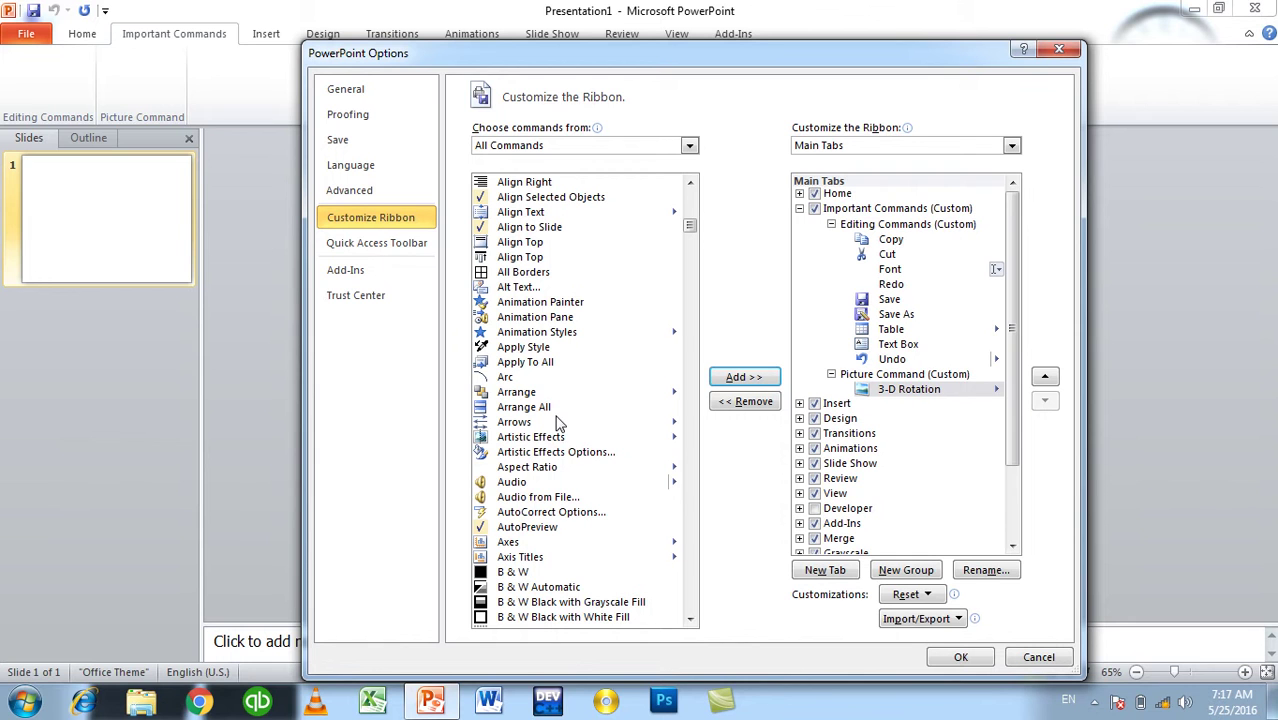
click(553, 393)
click(553, 407)
click(743, 377)
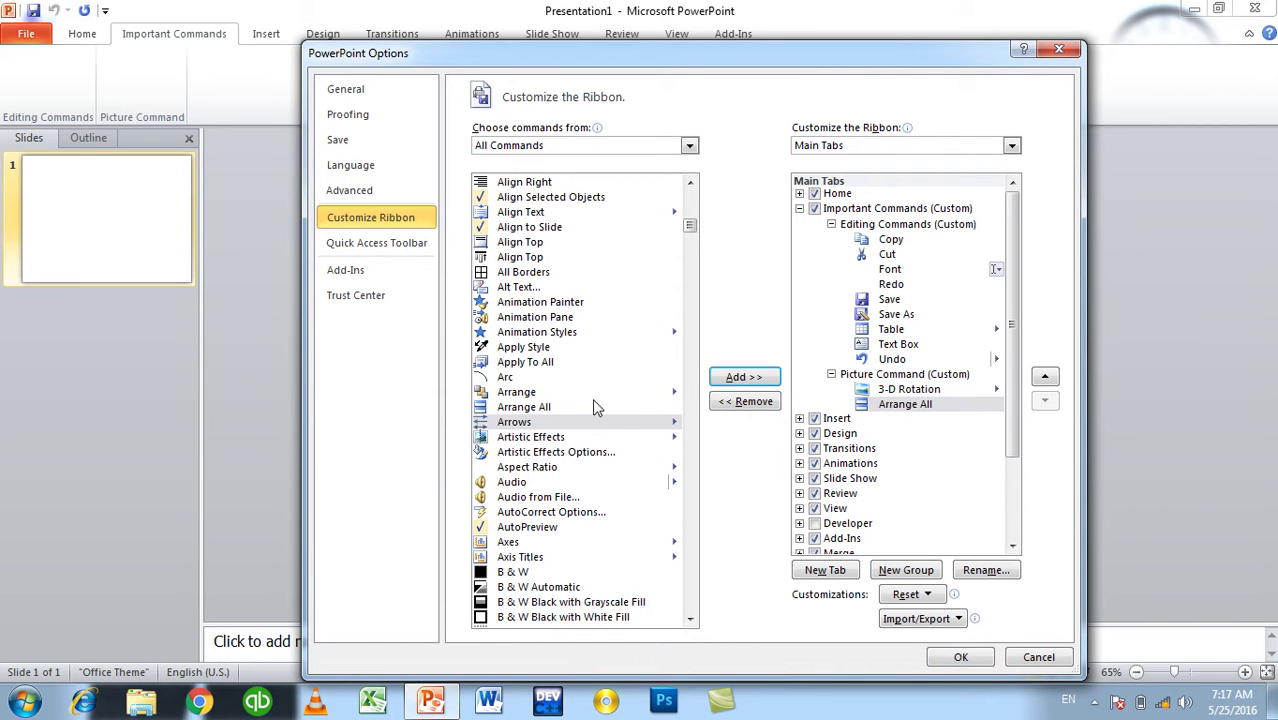
click(574, 394)
click(733, 383)
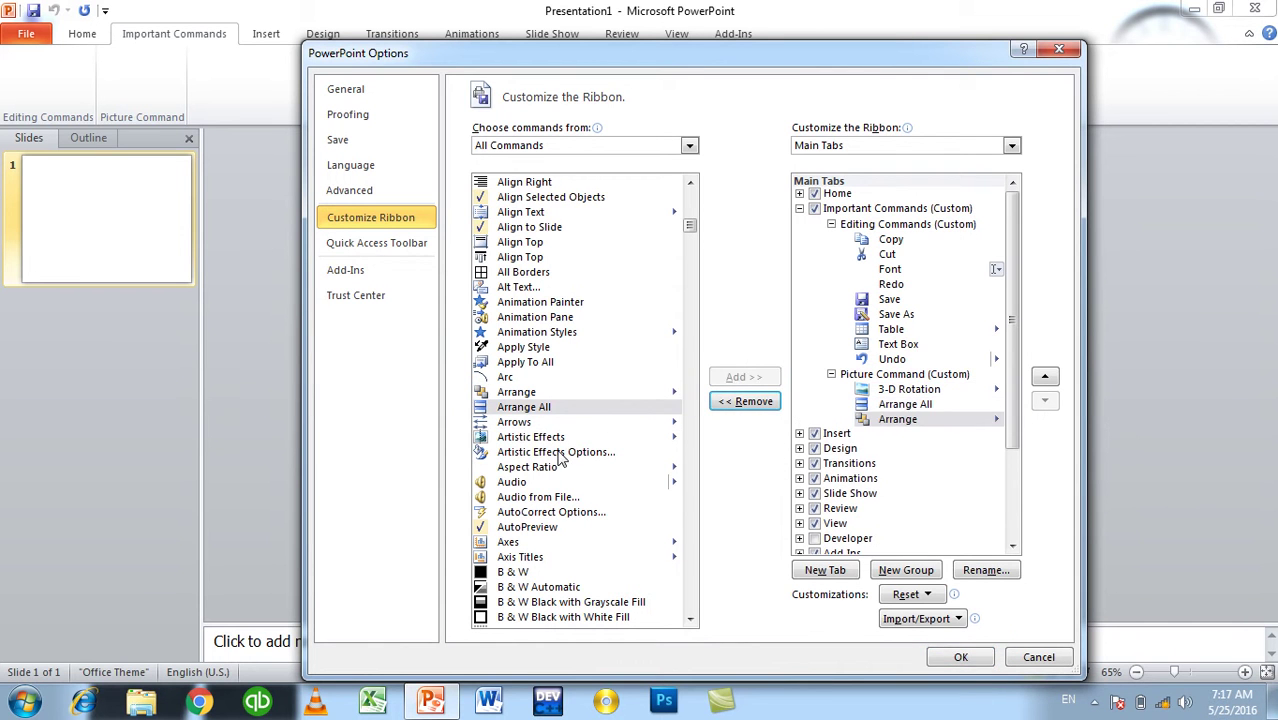
Add Clip Art to the Picture Command group and apply the ribbon changes.
scroll(560, 455, down, 4)
scroll(560, 455, down, 3)
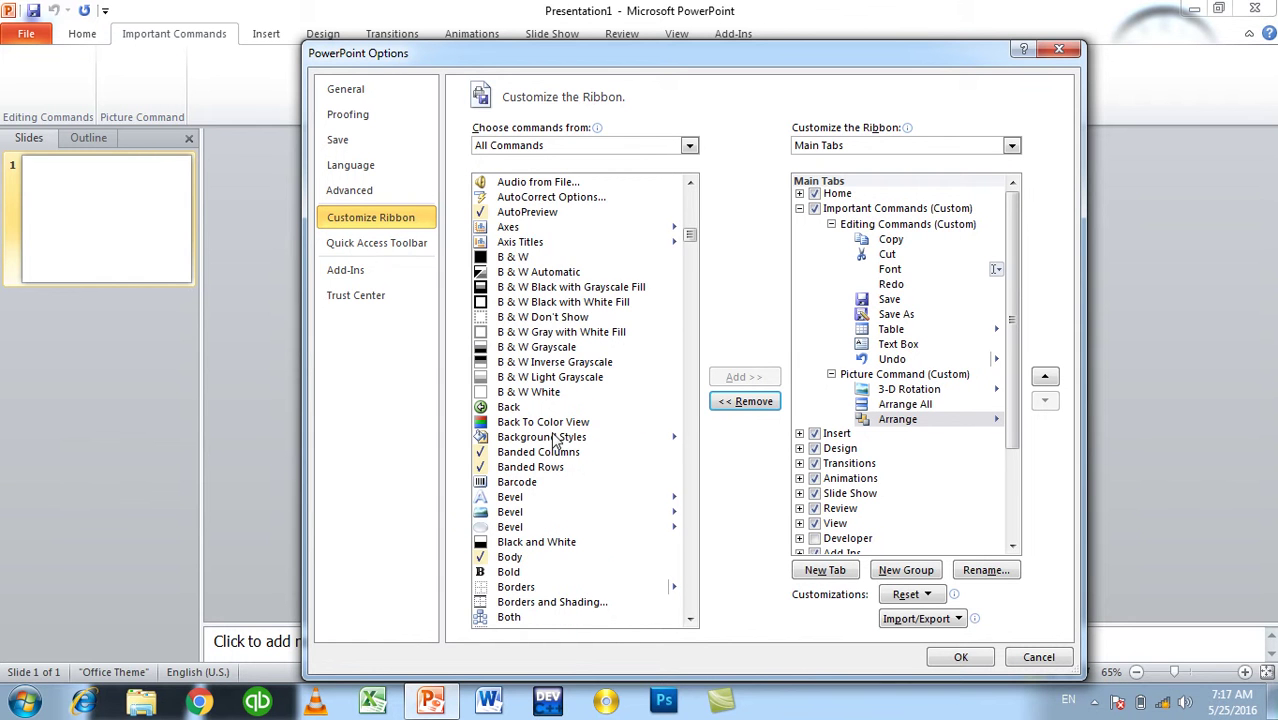
scroll(553, 443, down, 4)
scroll(553, 443, down, 4)
scroll(553, 443, down, 3)
scroll(553, 443, down, 3)
scroll(555, 441, down, 5)
scroll(555, 441, down, 4)
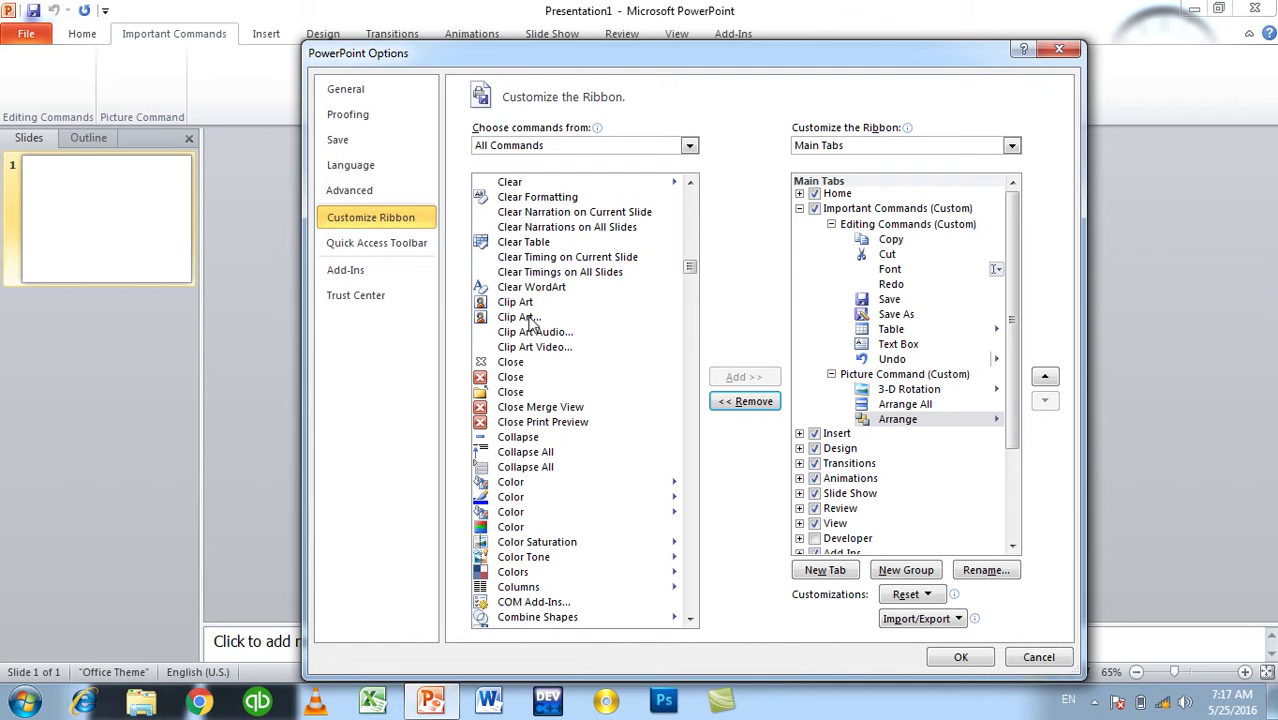
click(526, 302)
click(747, 379)
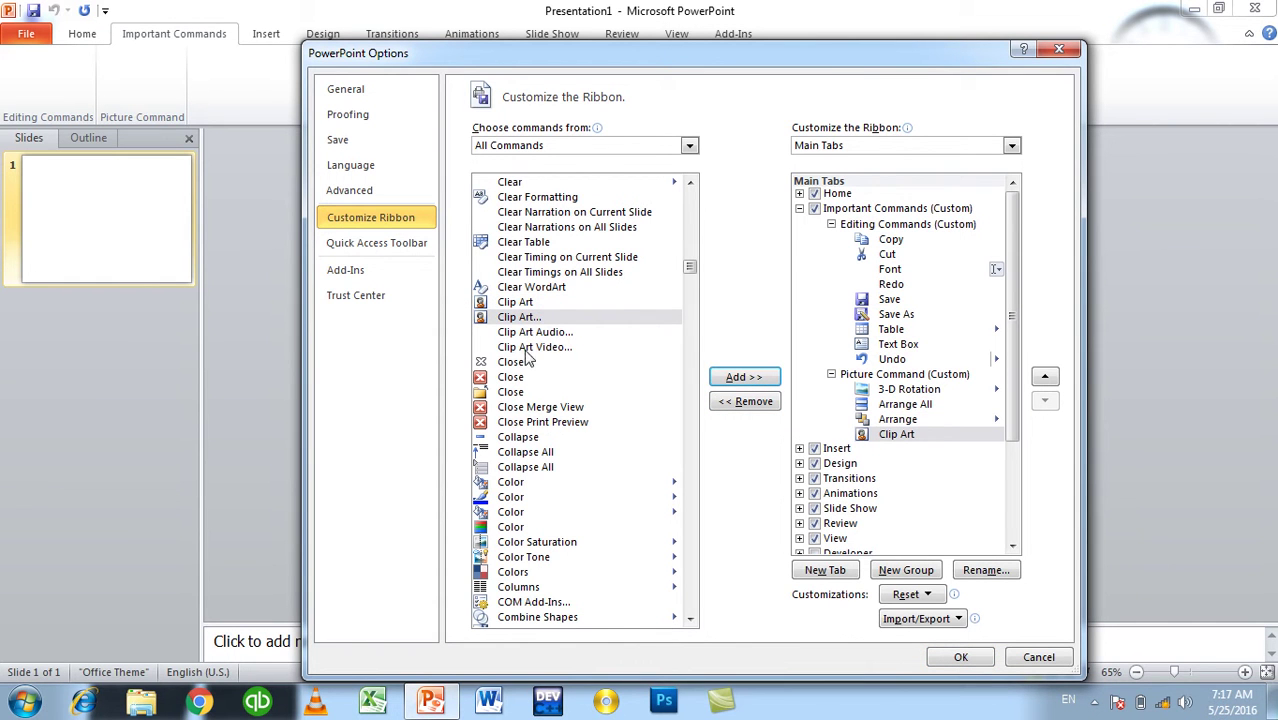
scroll(604, 445, down, 5)
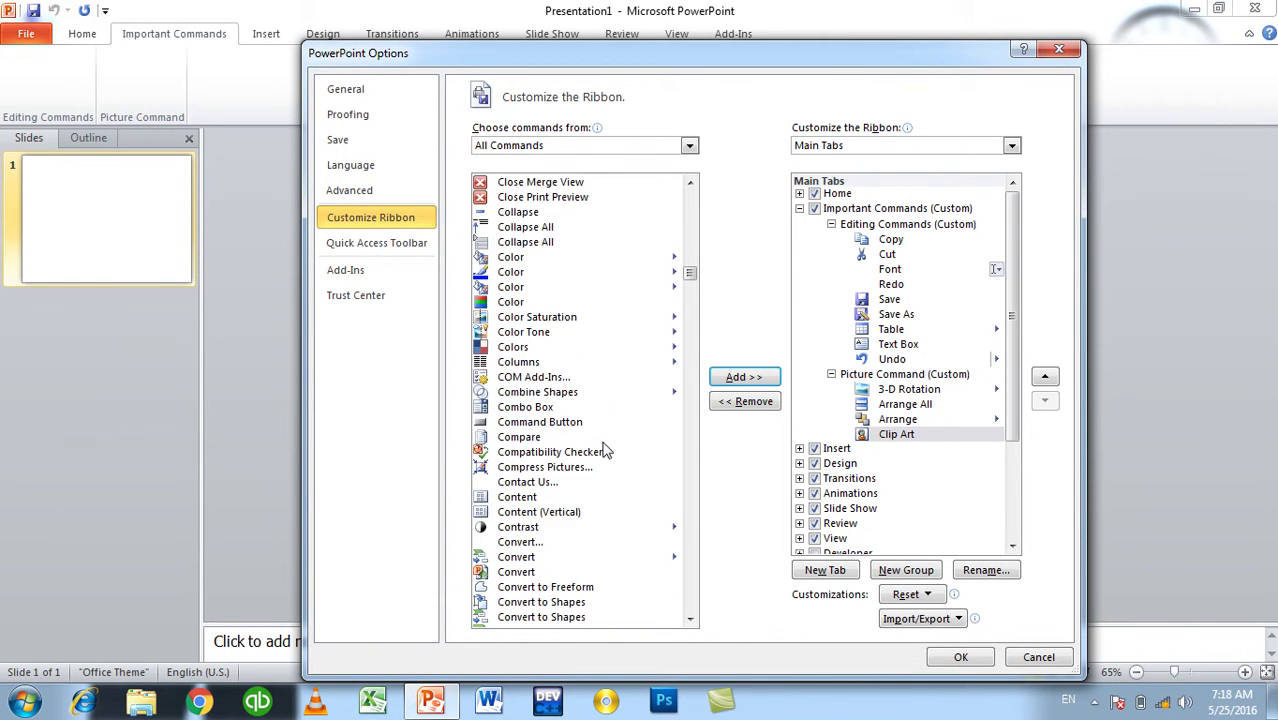
scroll(604, 445, down, 2)
click(930, 652)
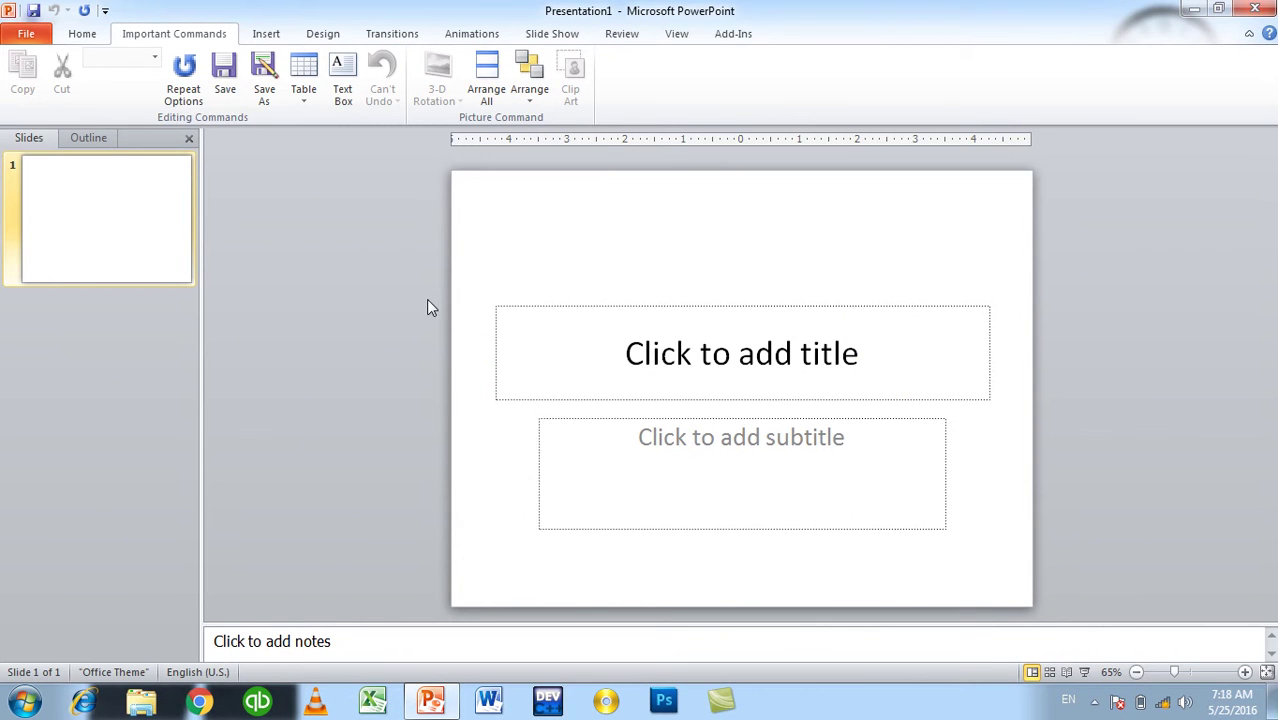
On the Important Commands tab, preview the Table grid, then run Arrange > Arrange All.
click(304, 90)
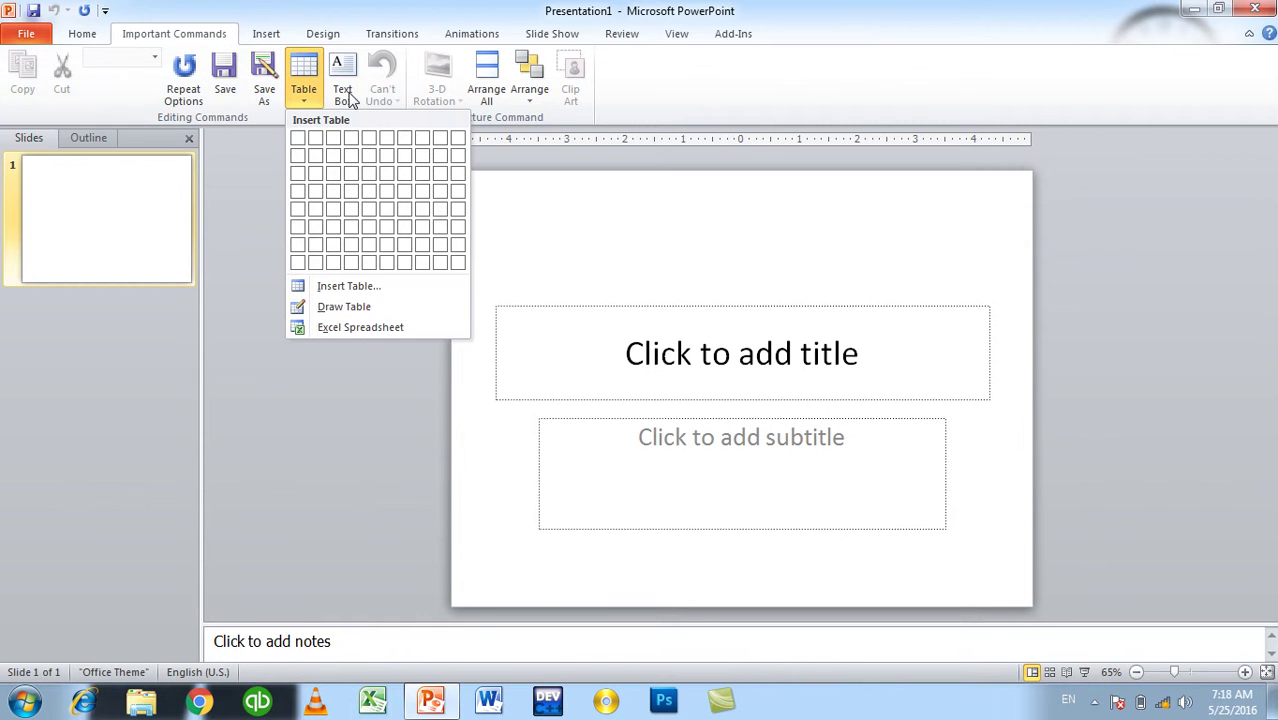
click(530, 100)
click(480, 100)
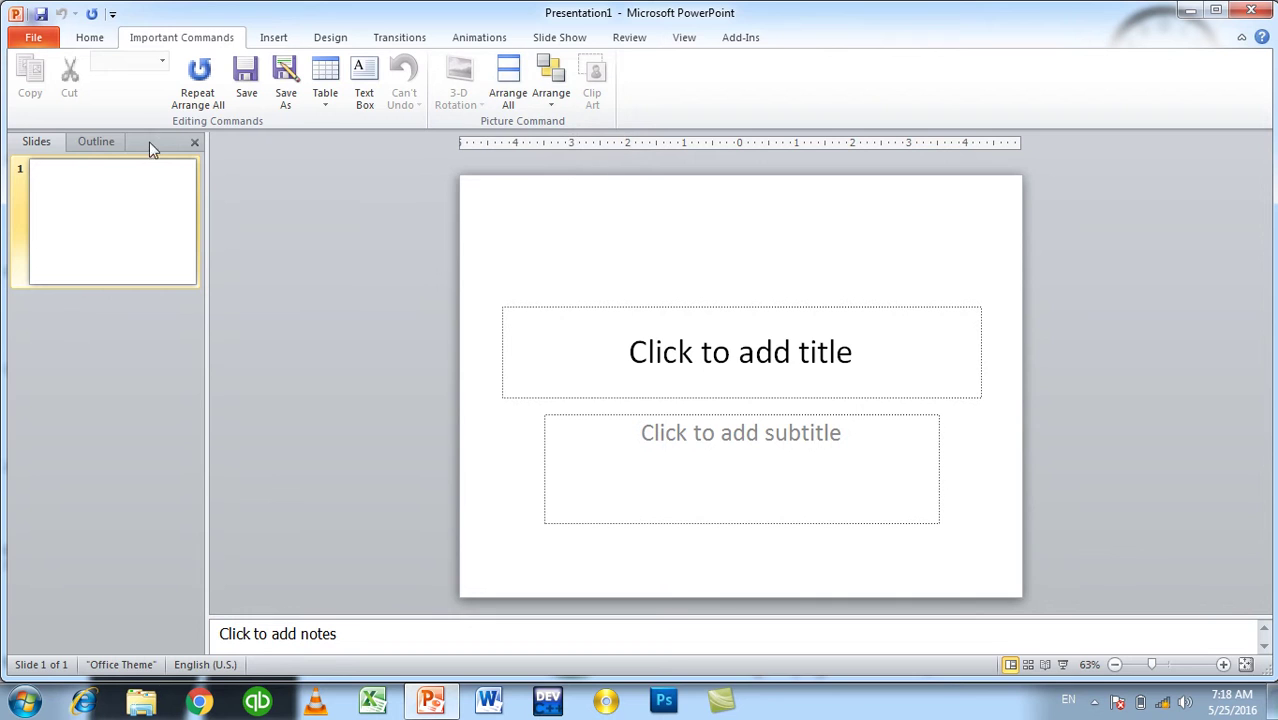
Reset all ribbon and Quick Access Toolbar customizations from Customize Ribbon, confirming with Yes.
click(33, 37)
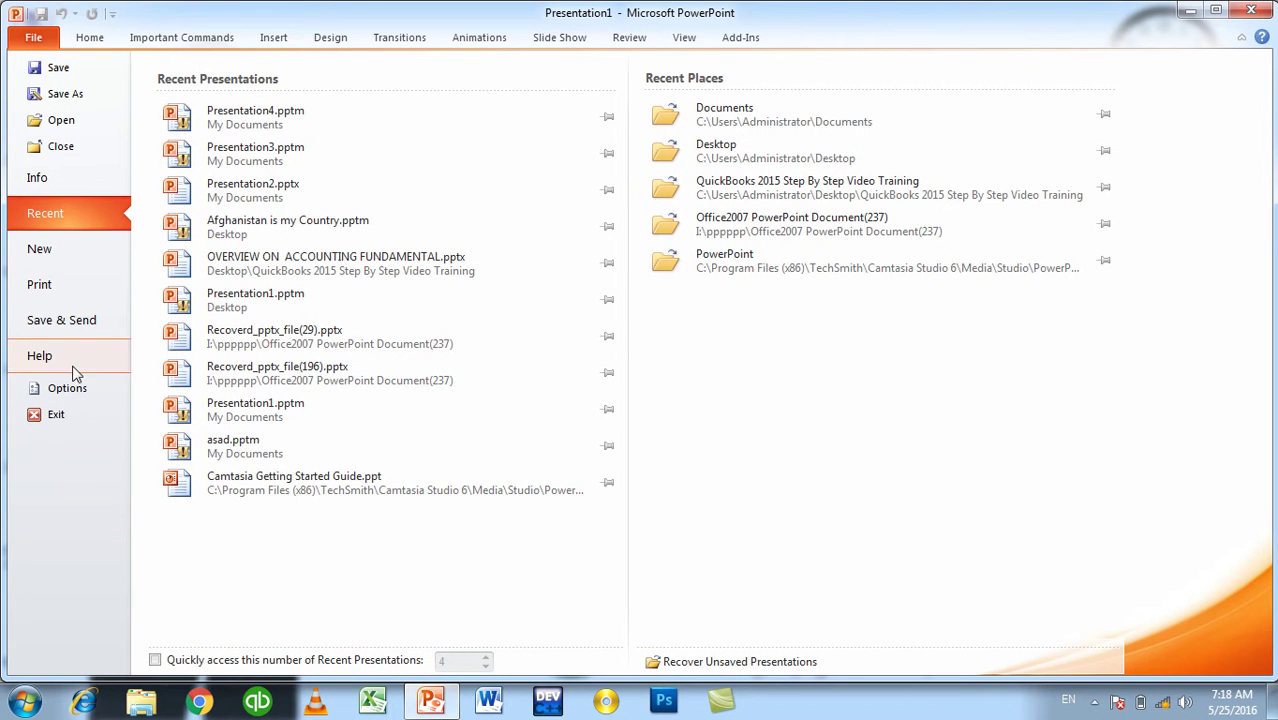
click(67, 390)
click(370, 222)
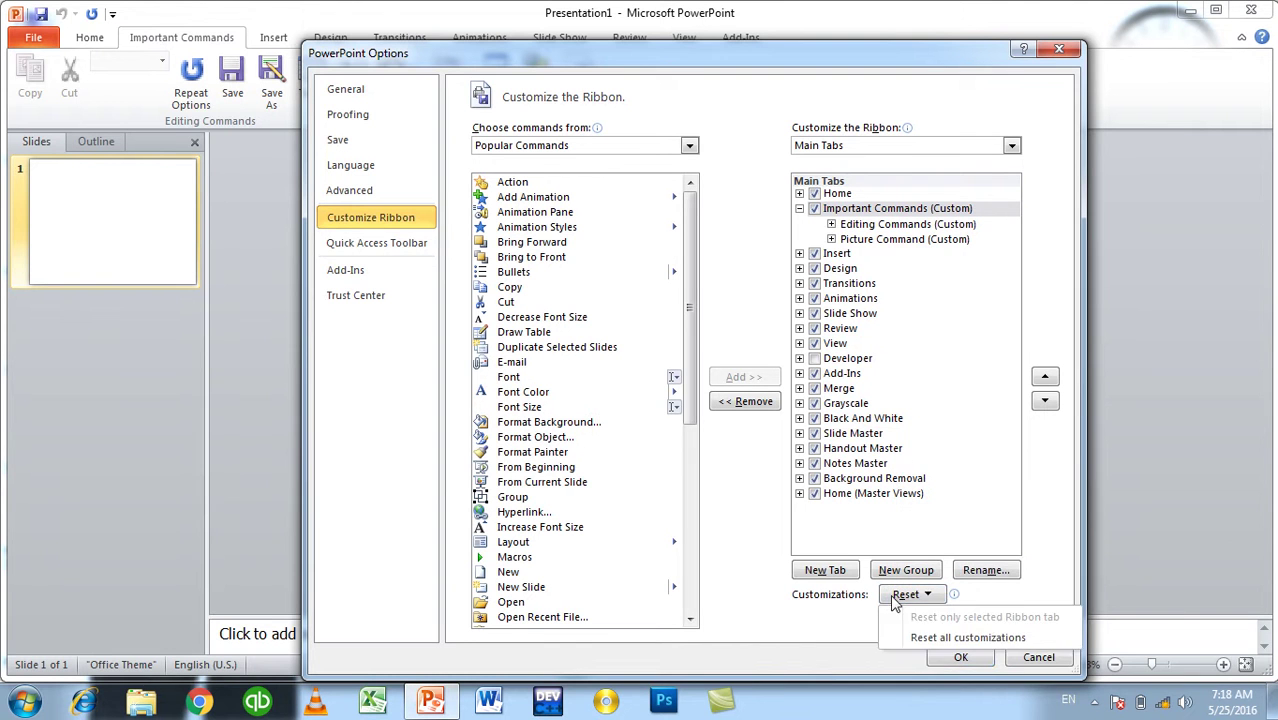
click(908, 619)
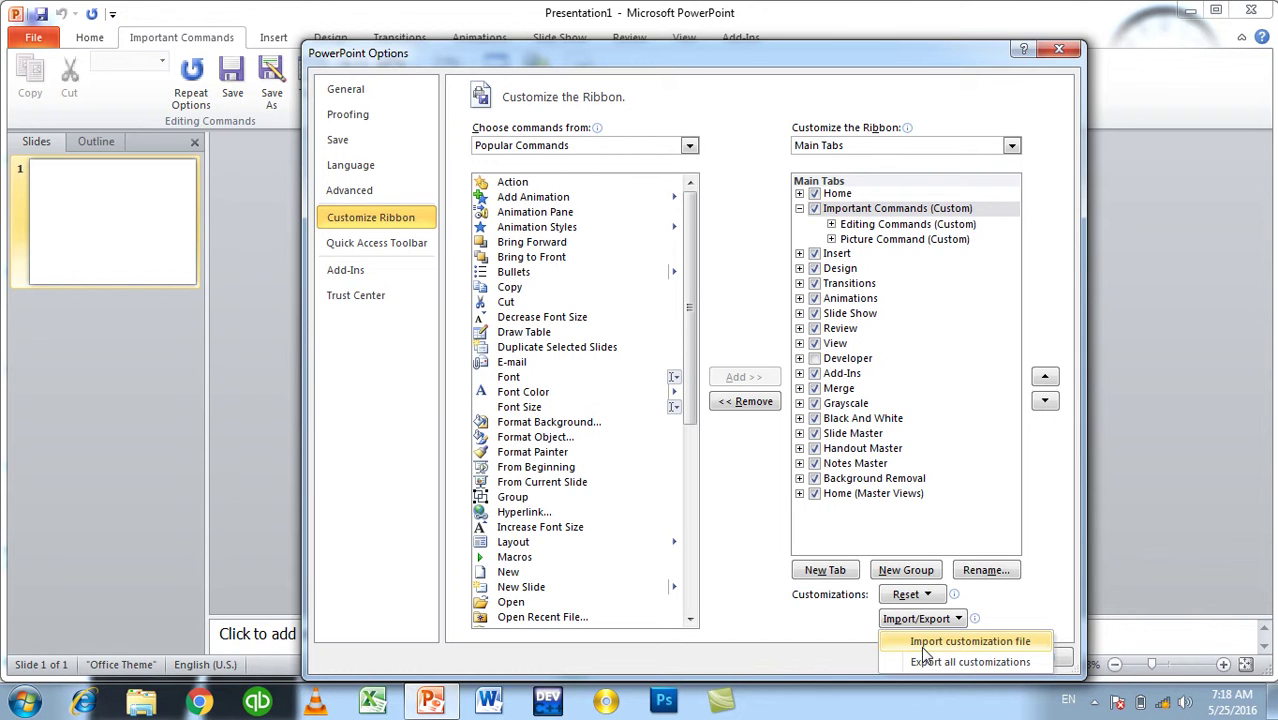
click(905, 594)
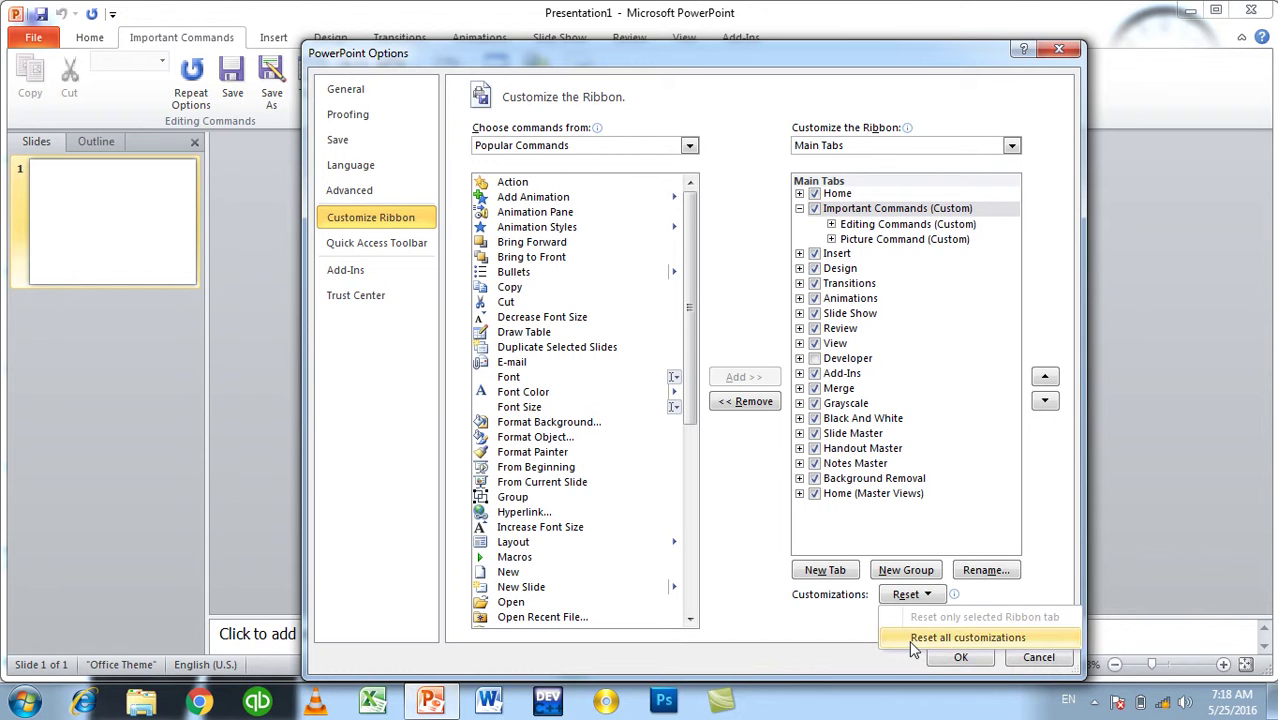
click(915, 637)
click(596, 398)
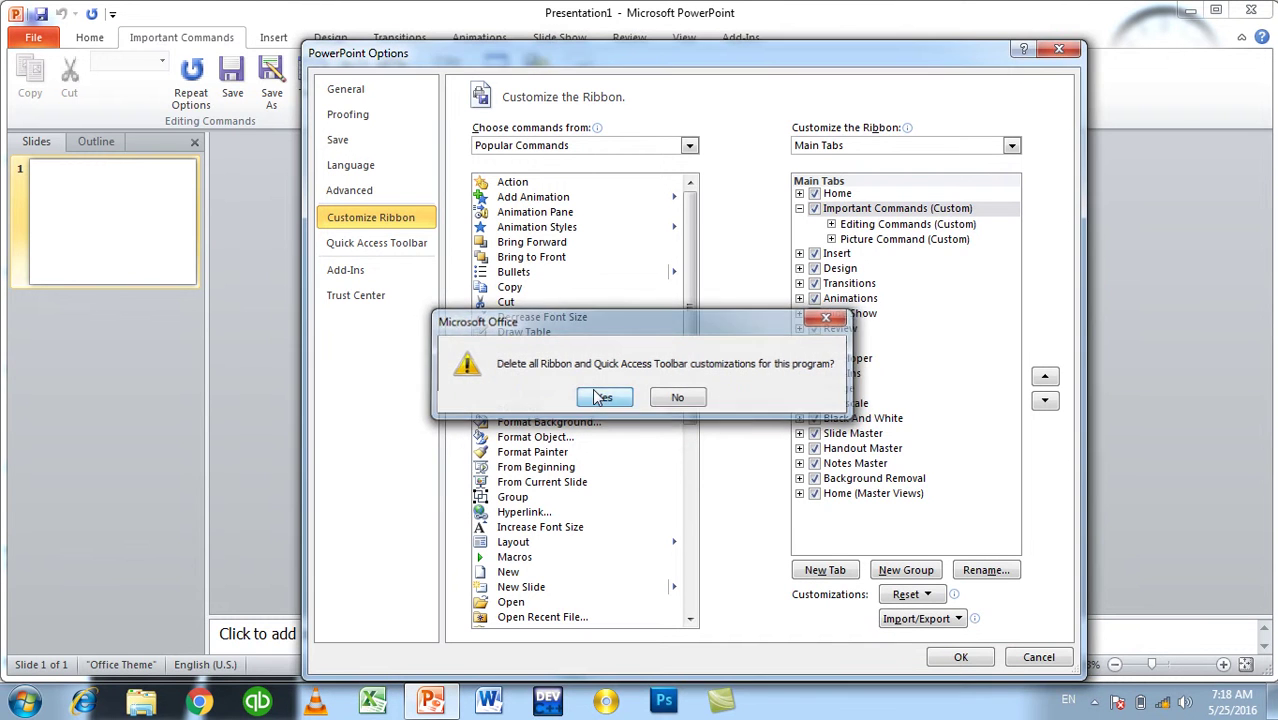
click(958, 658)
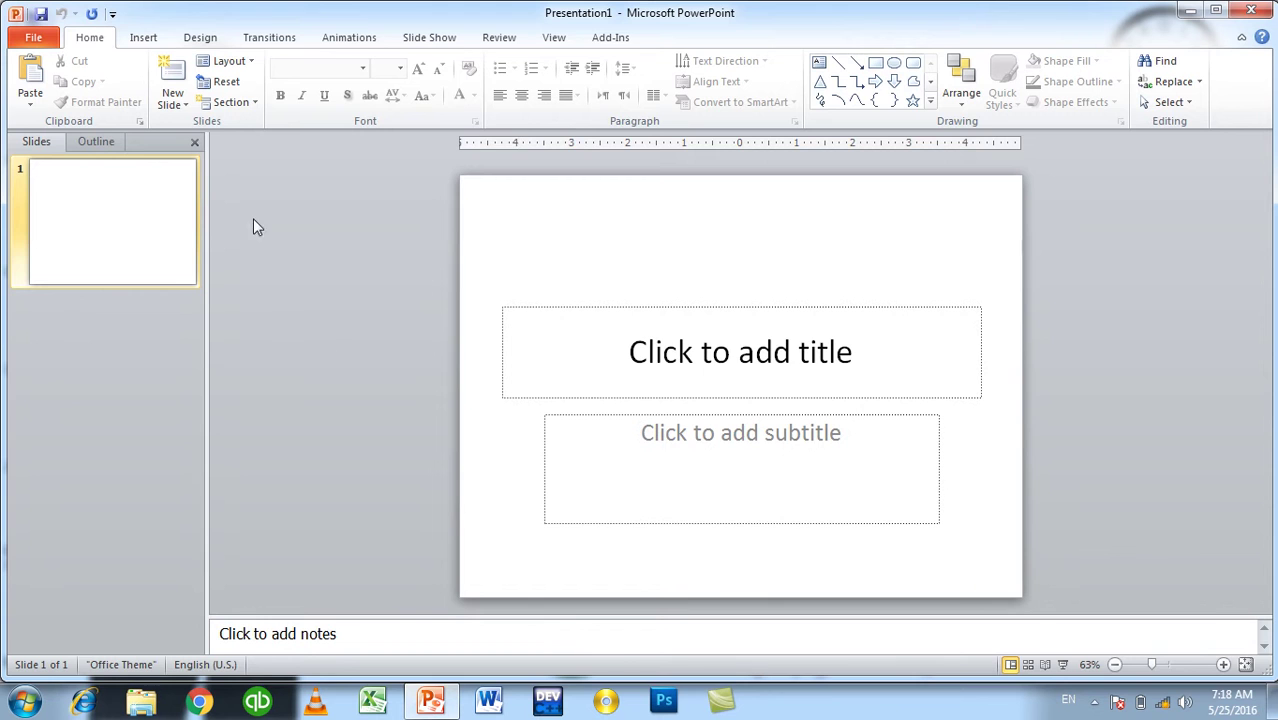
Open the Quick Access Toolbar settings and review its current Save, Undo and Redo commands.
click(33, 37)
click(88, 390)
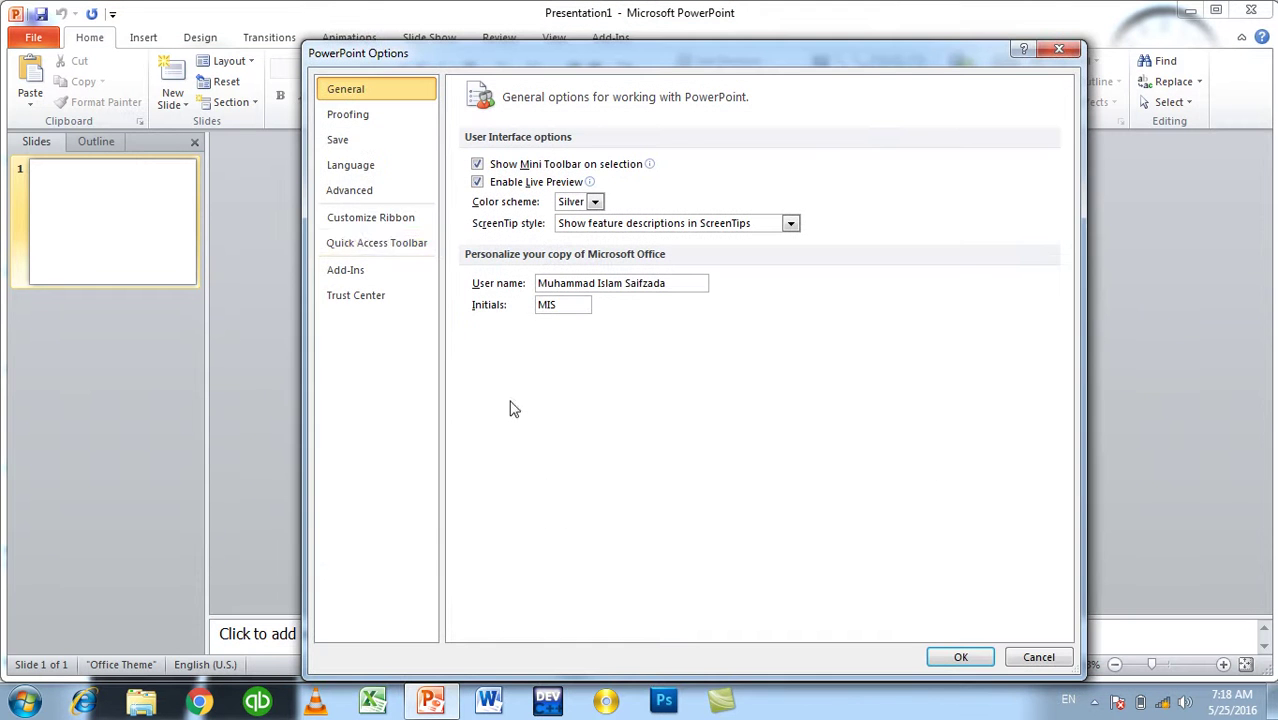
click(385, 243)
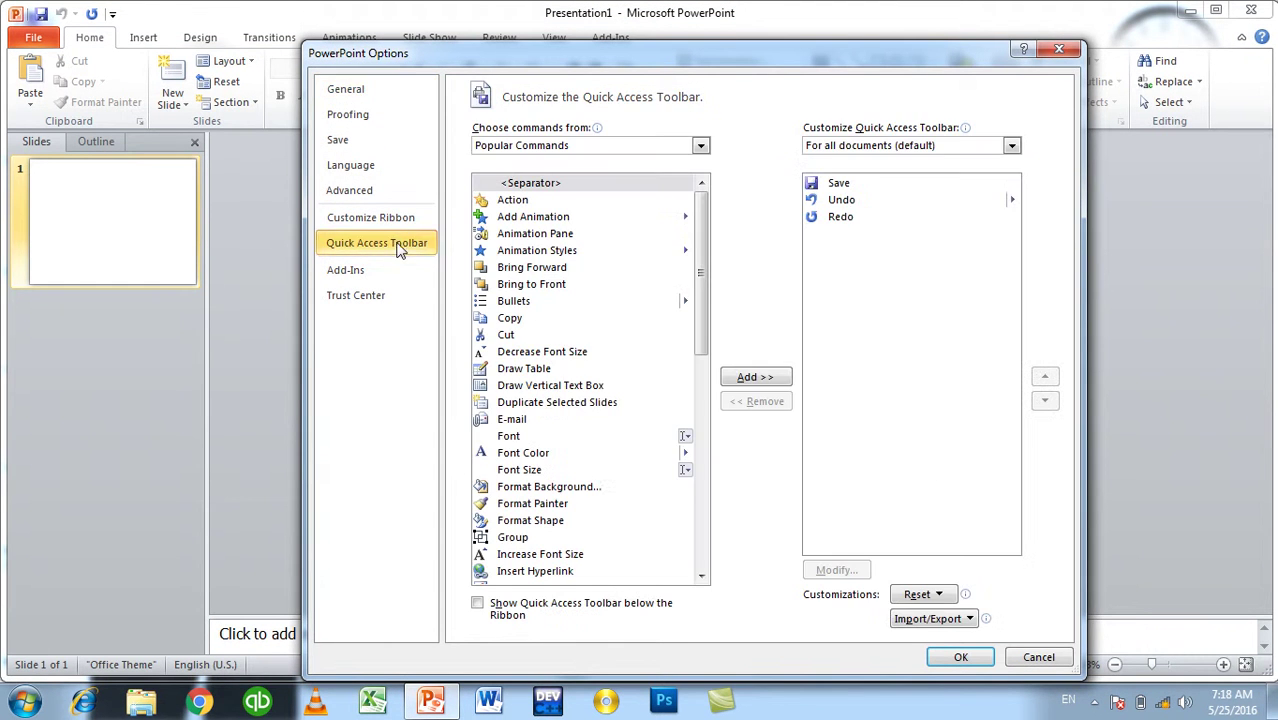
drag(399, 63, 617, 95)
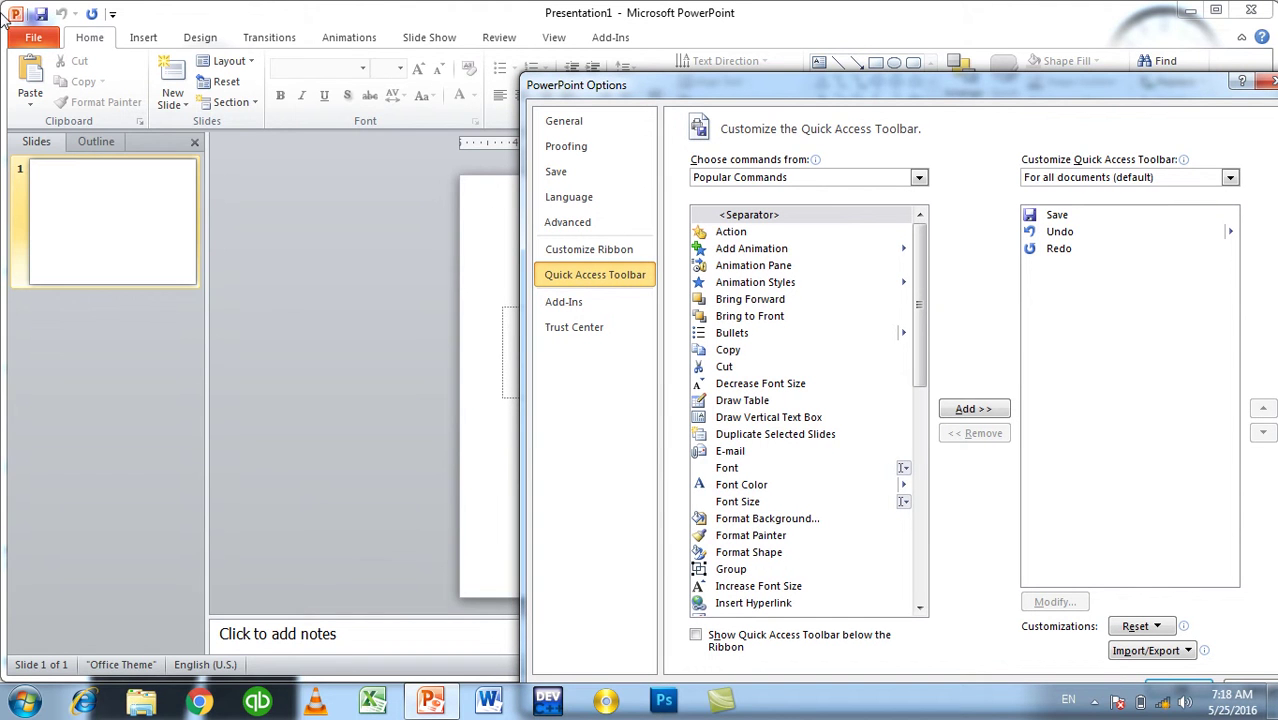
drag(778, 98, 603, 75)
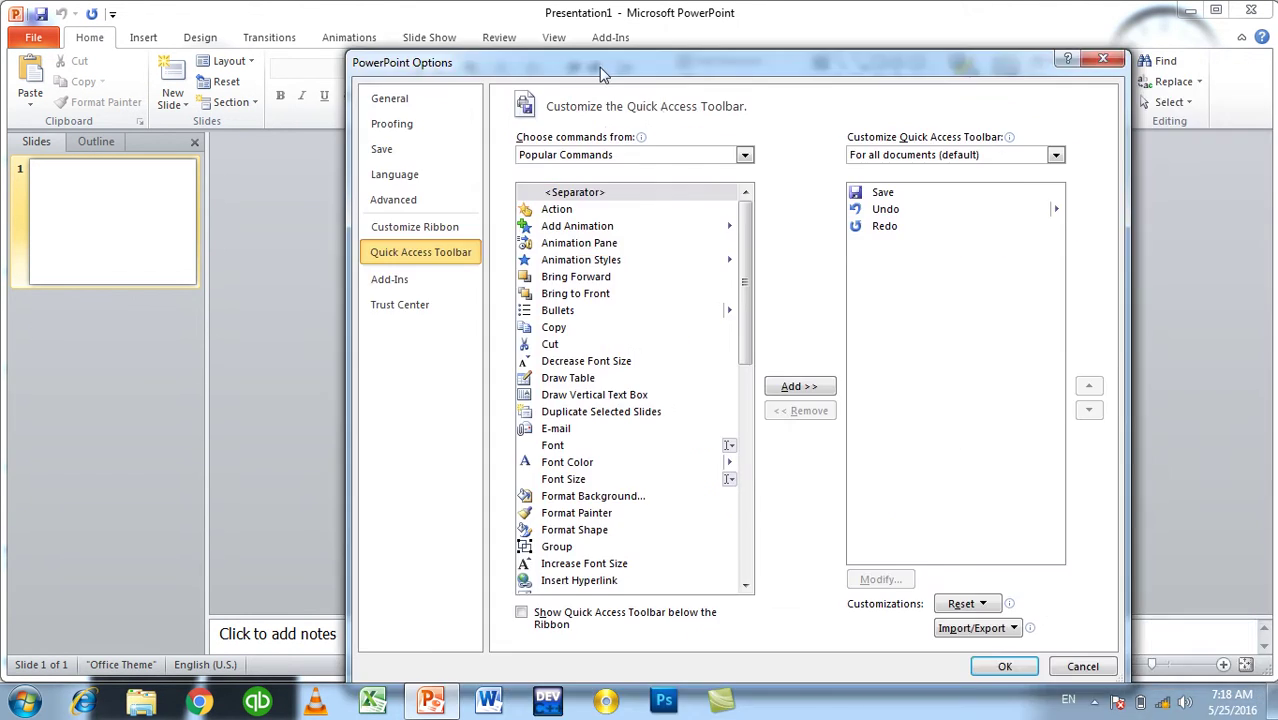
click(886, 194)
click(890, 211)
click(895, 228)
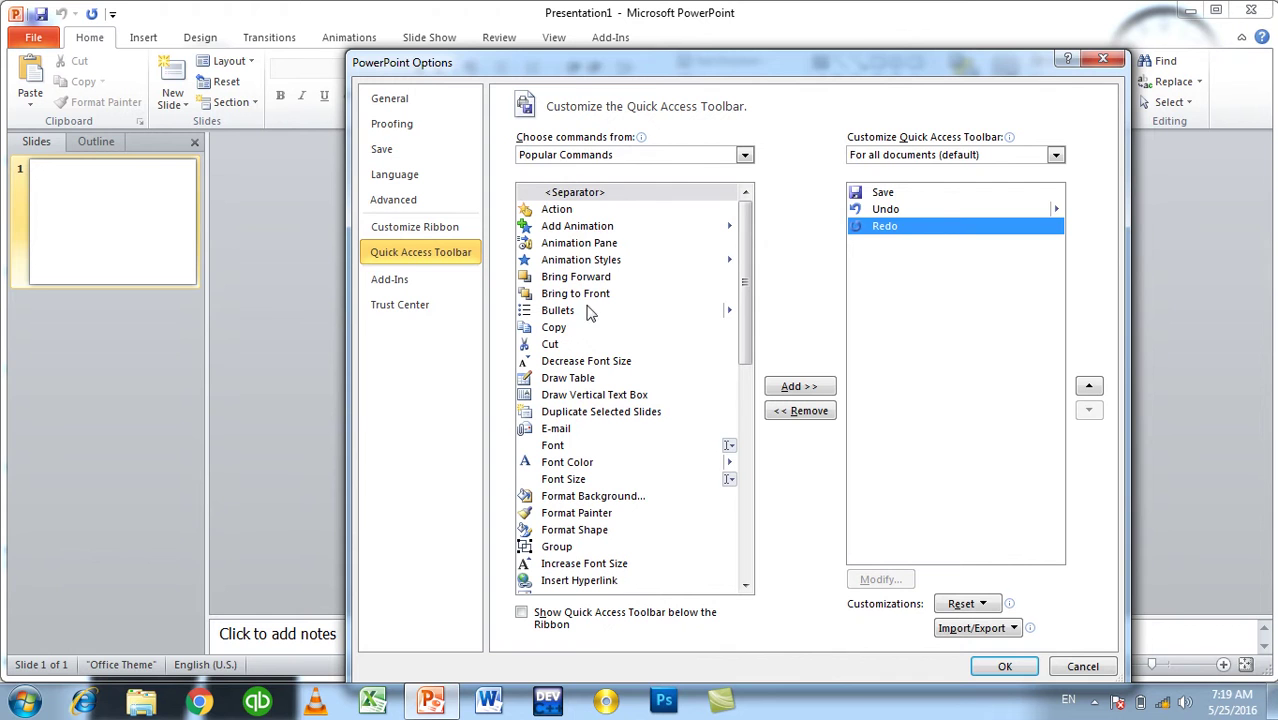
Add Copy, Cut and Draw Table to the Quick Access Toolbar and apply.
click(584, 344)
click(560, 328)
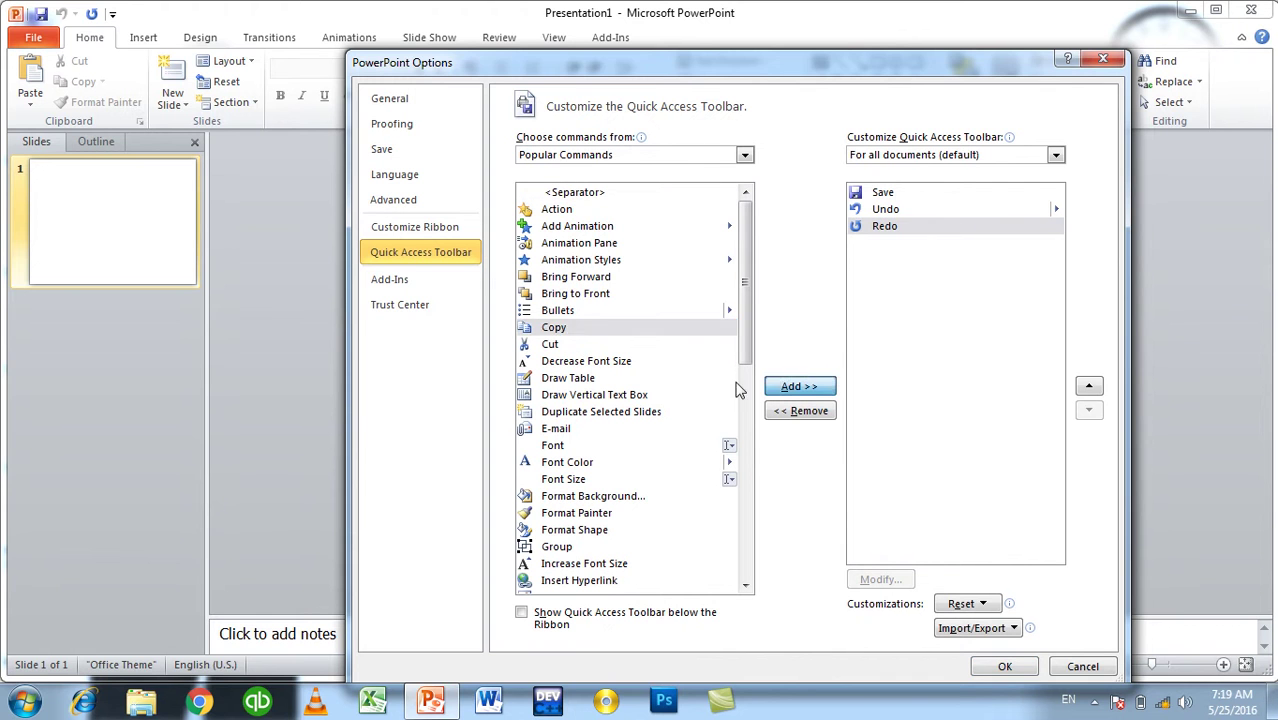
click(798, 386)
click(580, 329)
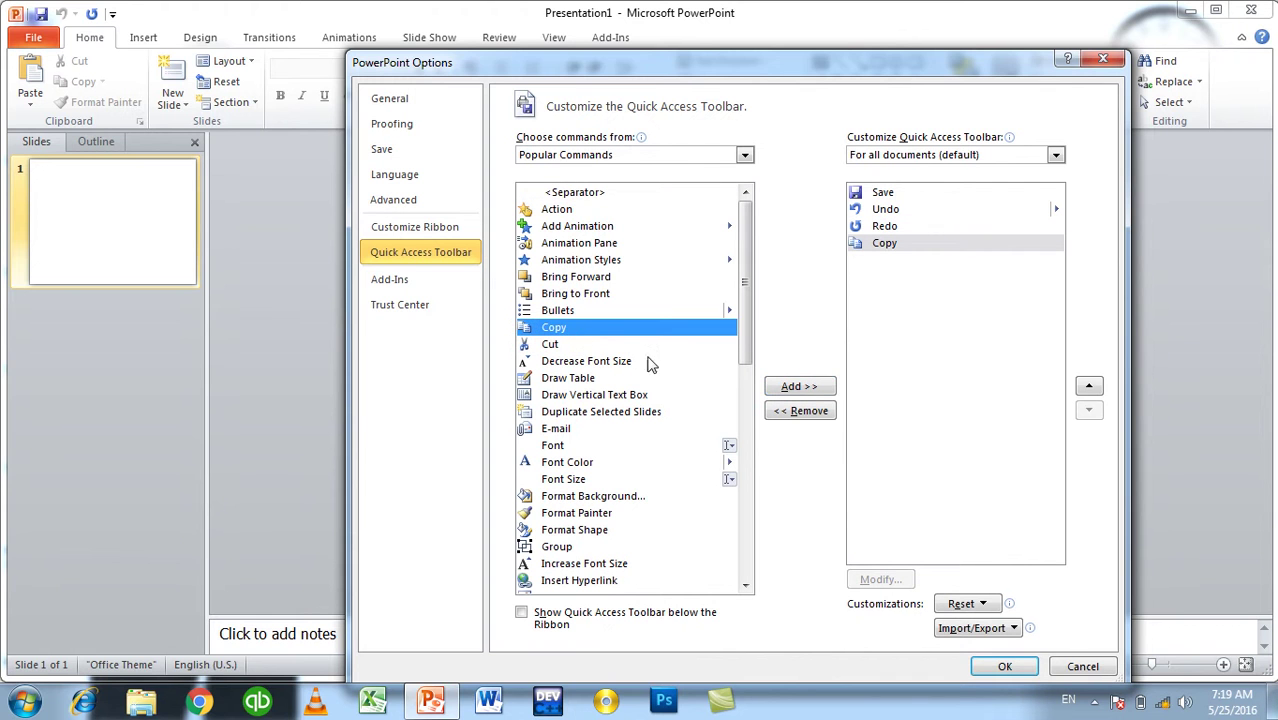
click(586, 345)
click(793, 386)
click(620, 378)
click(787, 390)
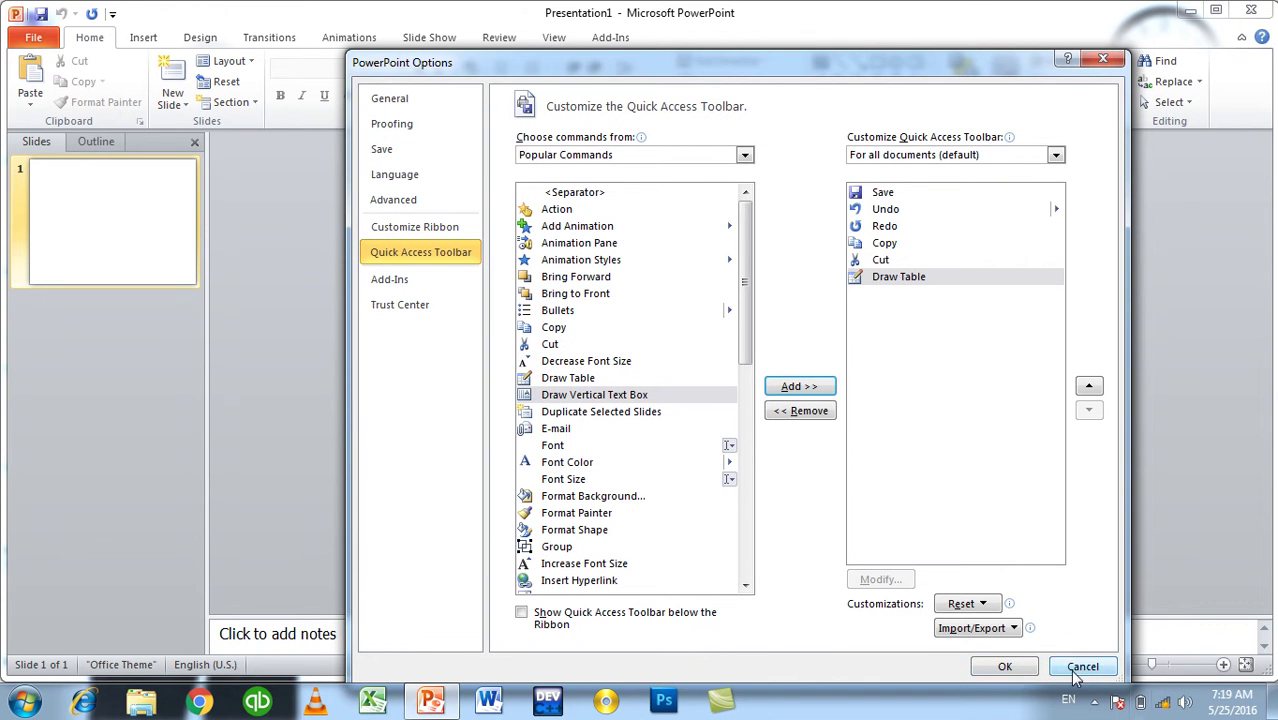
click(1008, 668)
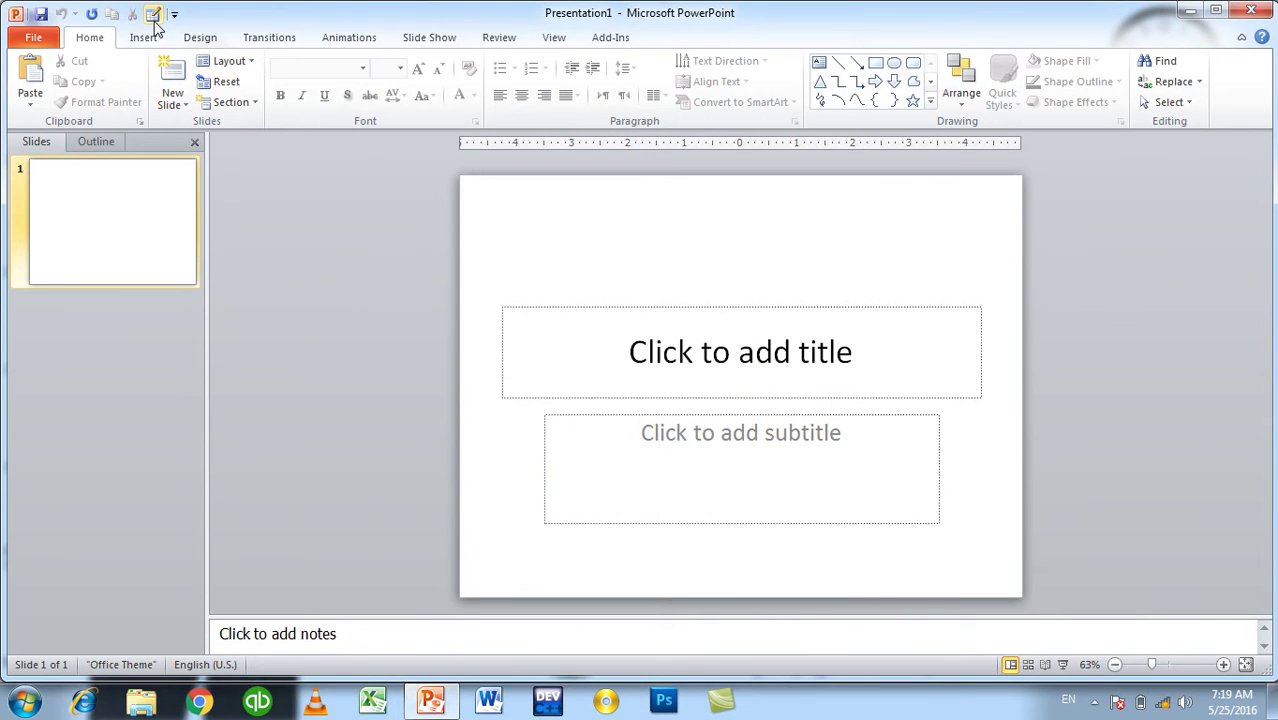
click(33, 37)
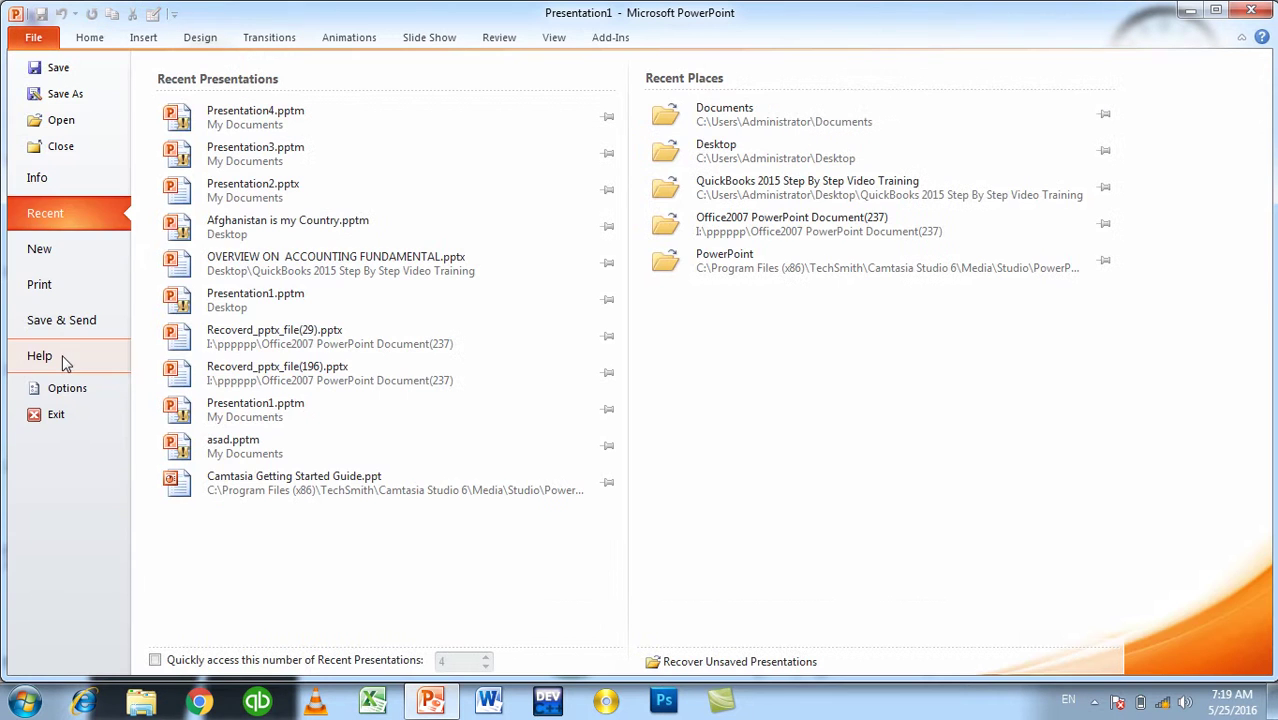
Remove every command, including Redo, Undo and Save, from the Quick Access Toolbar and apply.
click(69, 396)
click(450, 240)
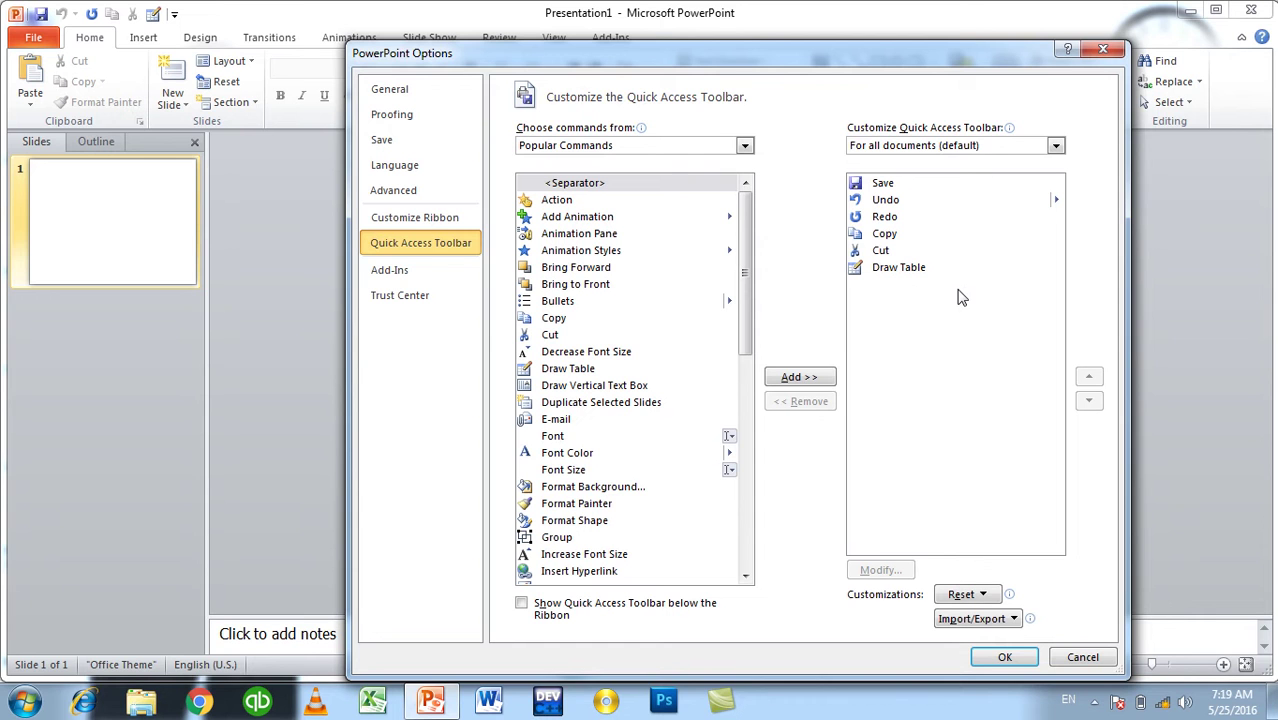
click(885, 217)
click(826, 406)
click(826, 406)
click(826, 406)
click(826, 406)
click(828, 404)
click(828, 404)
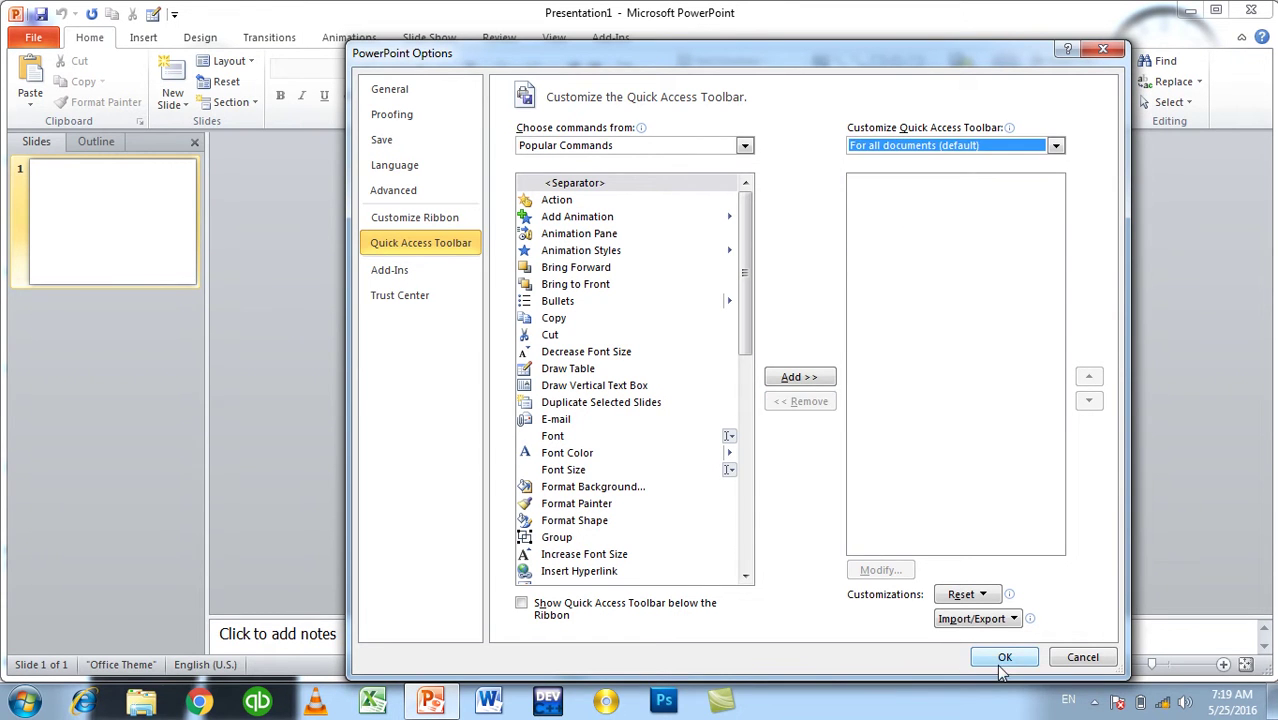
click(1001, 660)
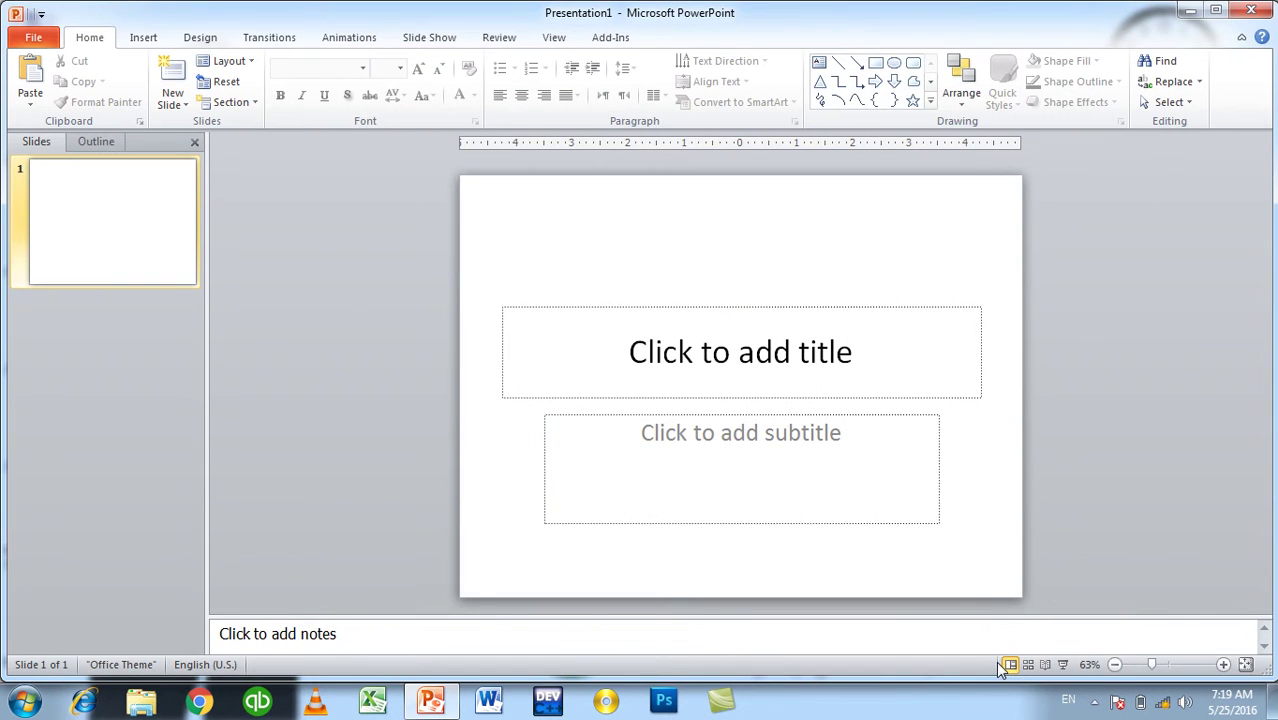
Restore the default Quick Access Toolbar with Reset all customizations, confirming with Yes.
click(33, 37)
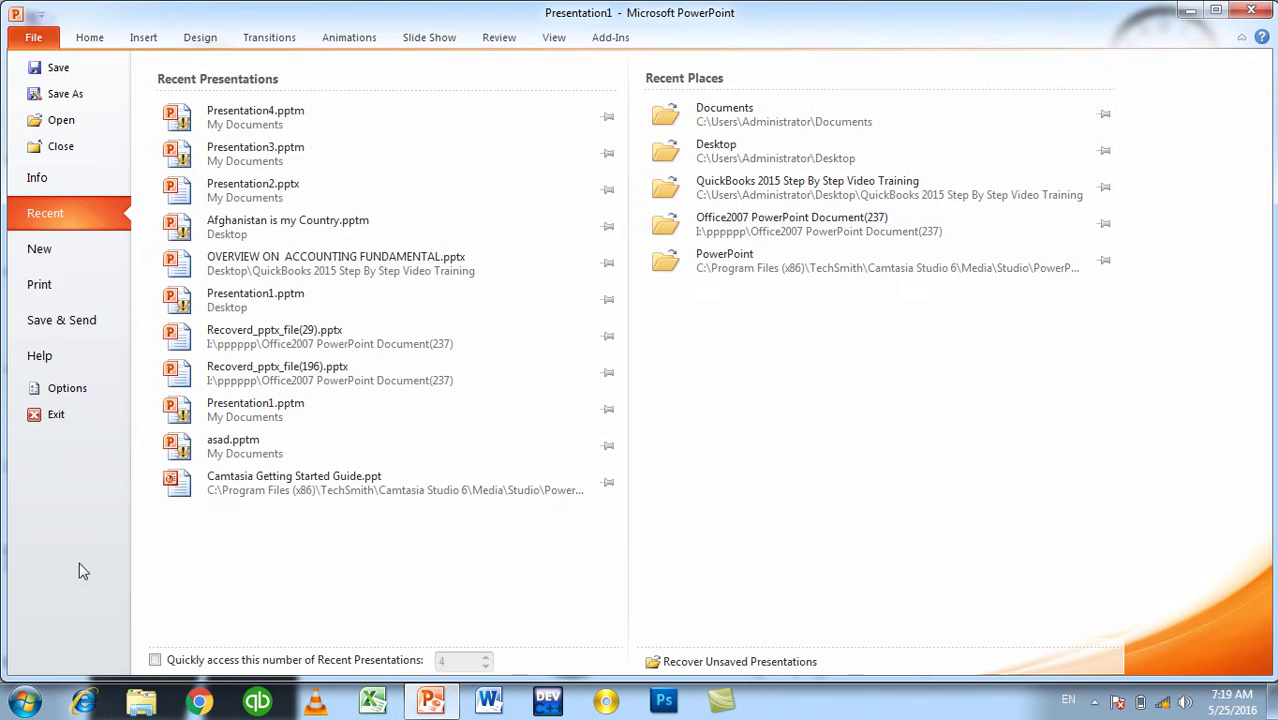
click(82, 395)
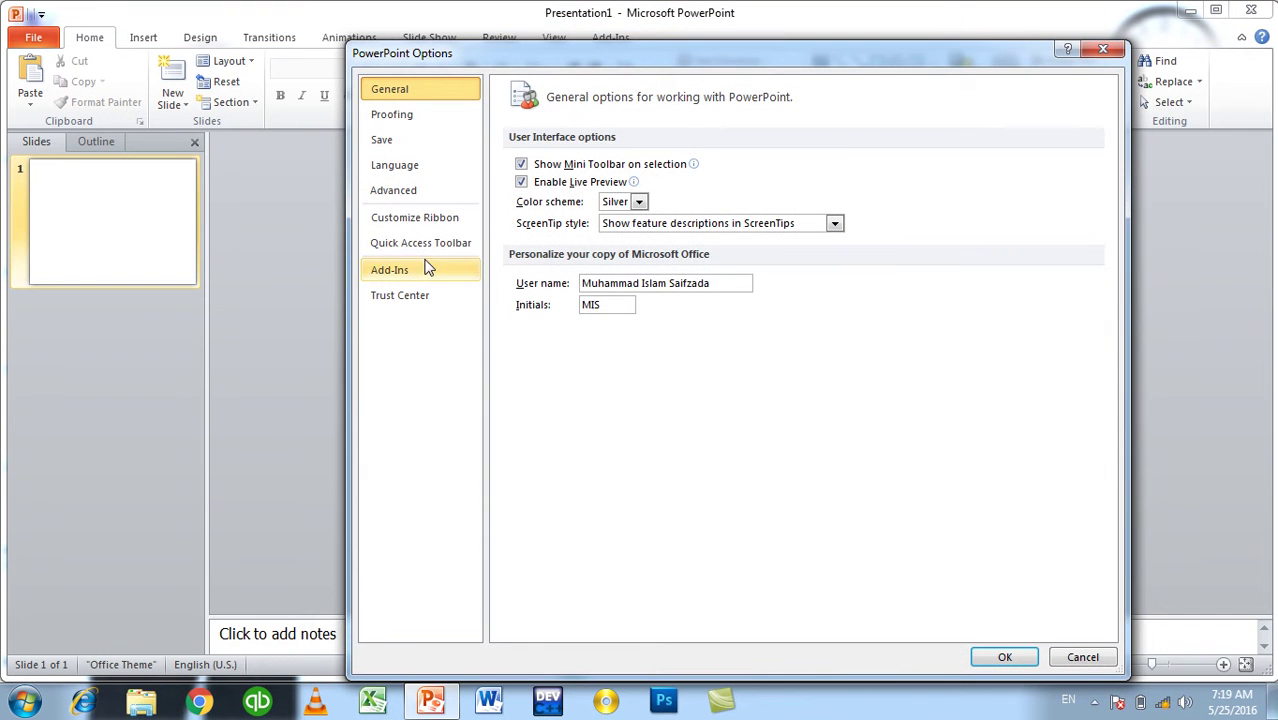
click(425, 244)
click(950, 620)
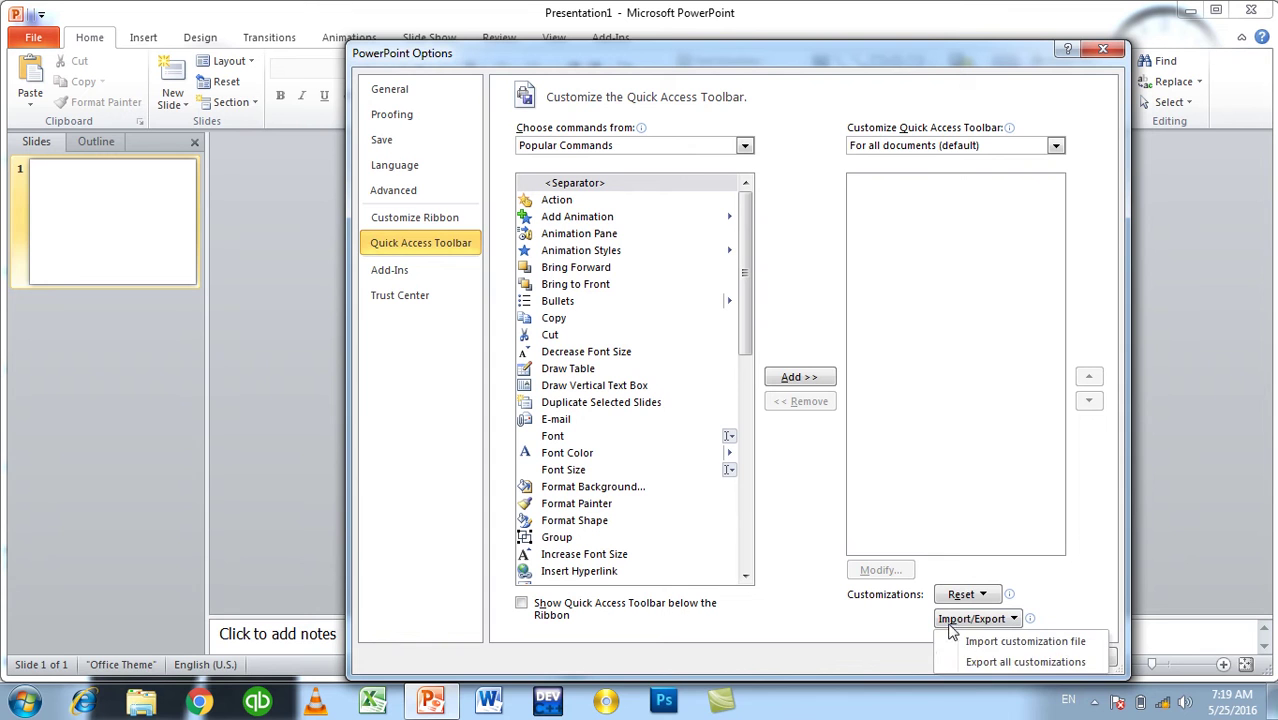
click(926, 608)
click(962, 594)
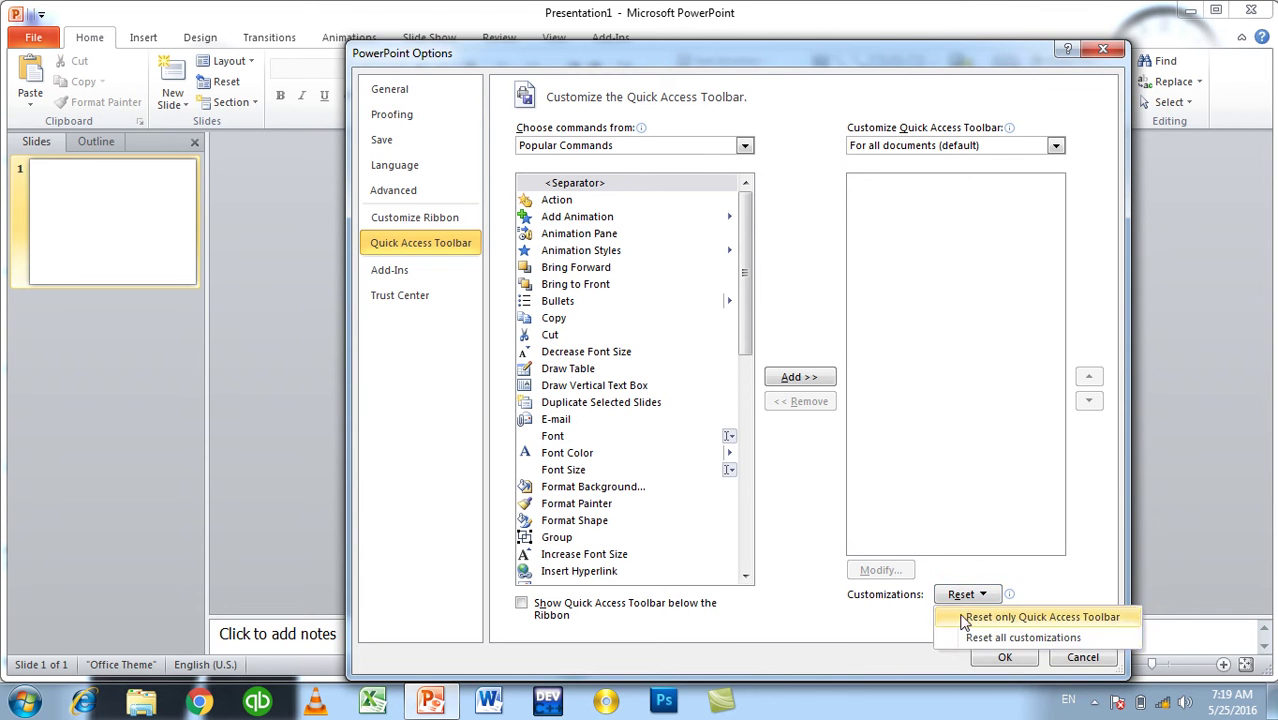
click(985, 638)
click(602, 402)
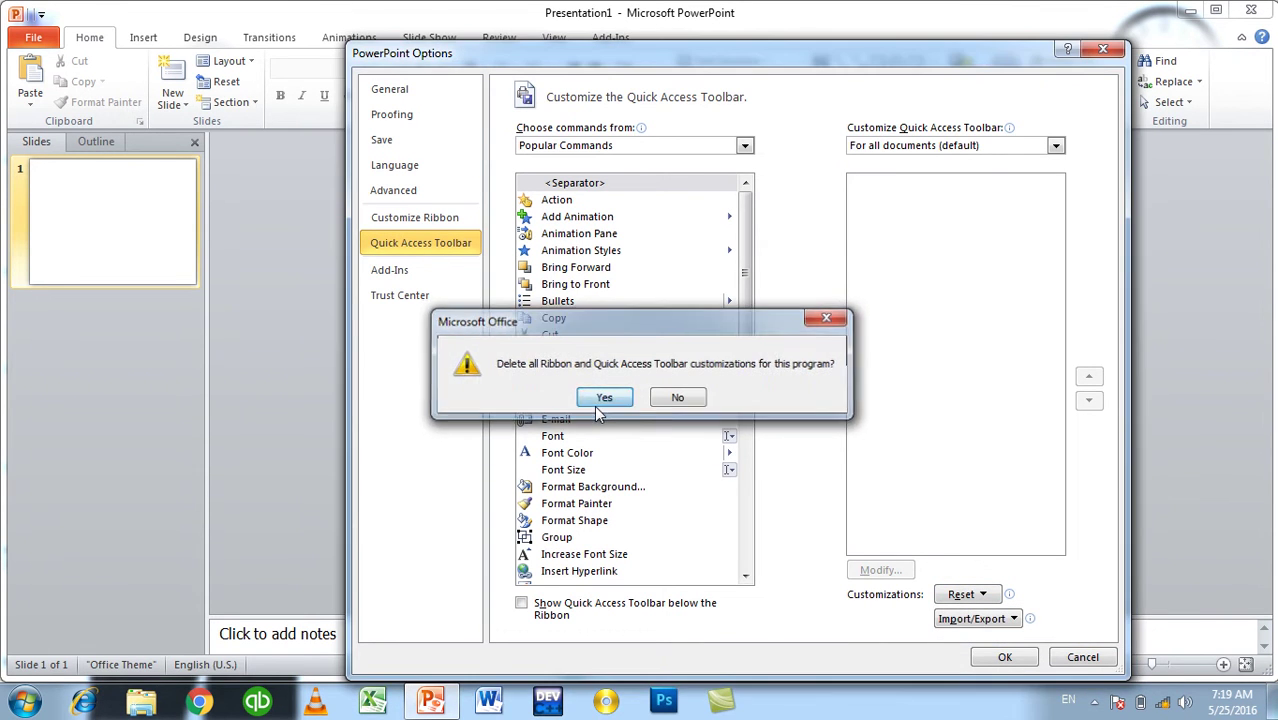
click(1035, 660)
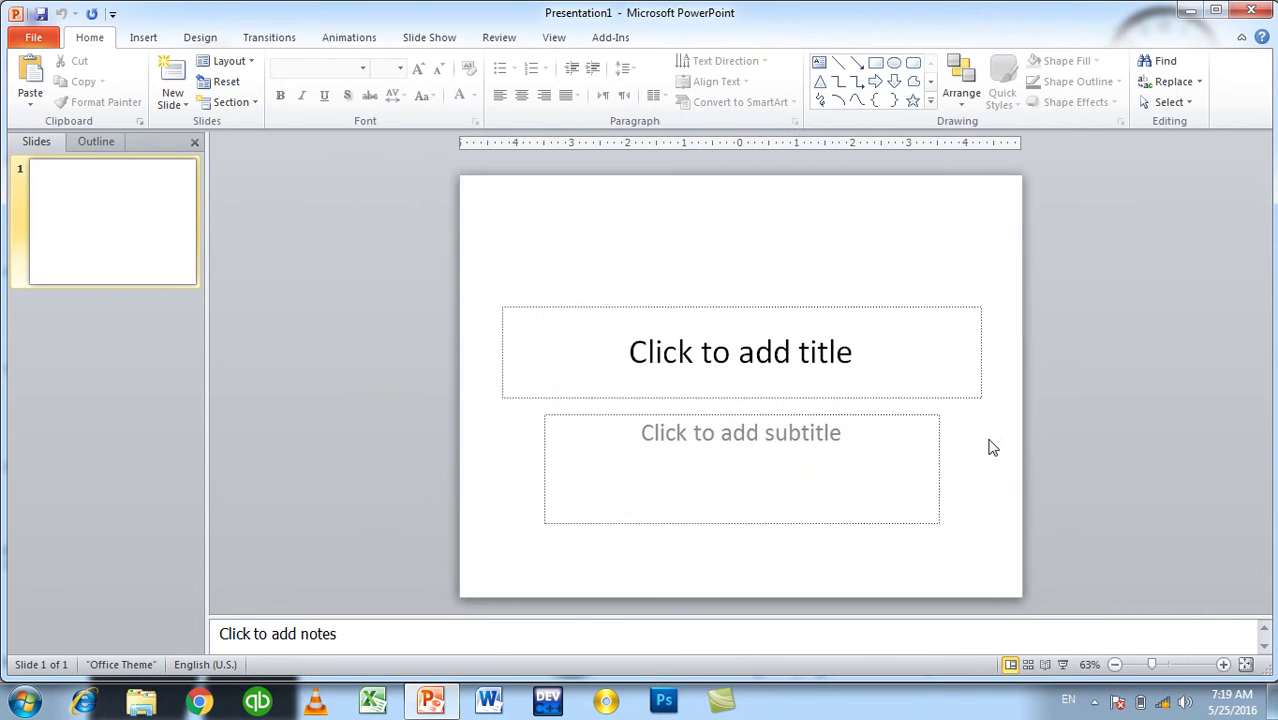